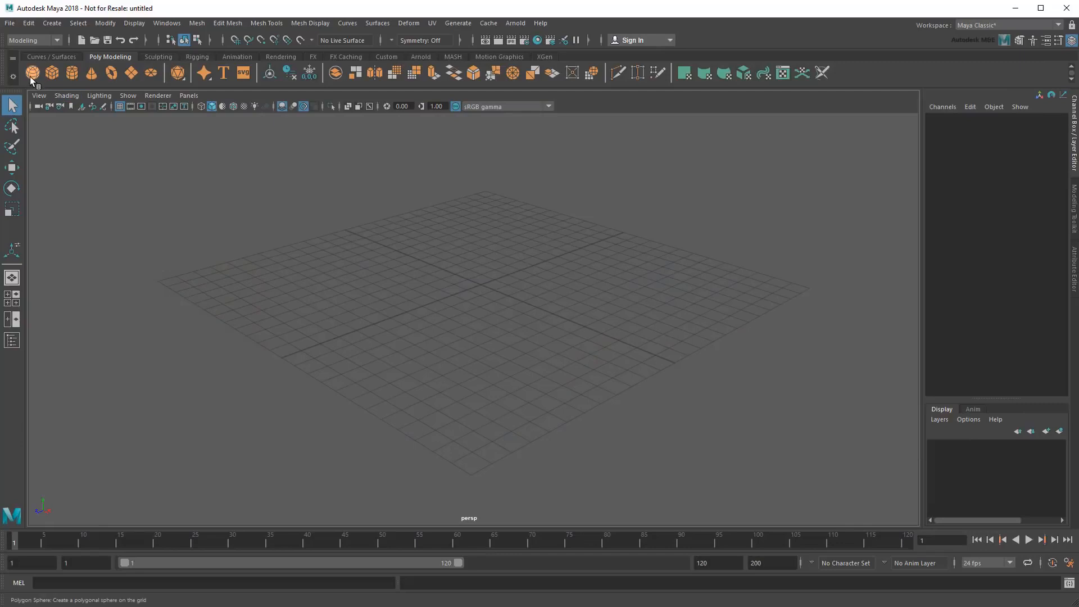
Step: Create a polygon sphere on the grid and stretch it vertically to a Y scale of about 2.52
{"action": "left_click", "coordinate": [32, 73]}
{"action": "scroll", "coordinate": [477, 293], "scroll_direction": "up", "scroll_amount": 5}
{"action": "middle_click_drag", "start_coordinate": [497, 293], "coordinate": [481, 393], "text": "alt"}
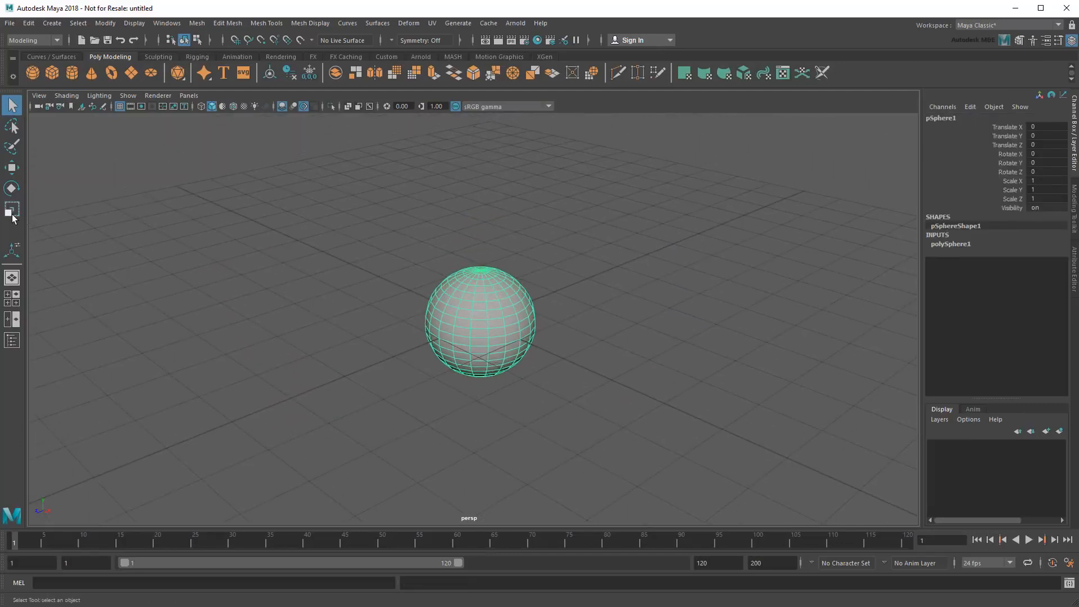
{"action": "left_click", "coordinate": [12, 211]}
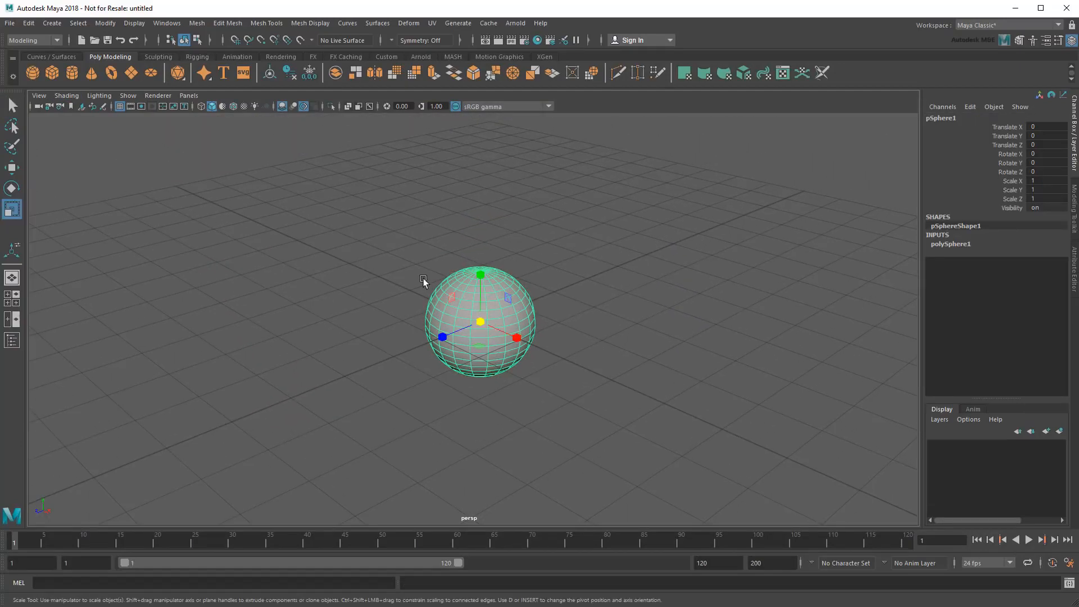
{"action": "left_click_drag", "start_coordinate": [482, 270], "coordinate": [483, 227]}
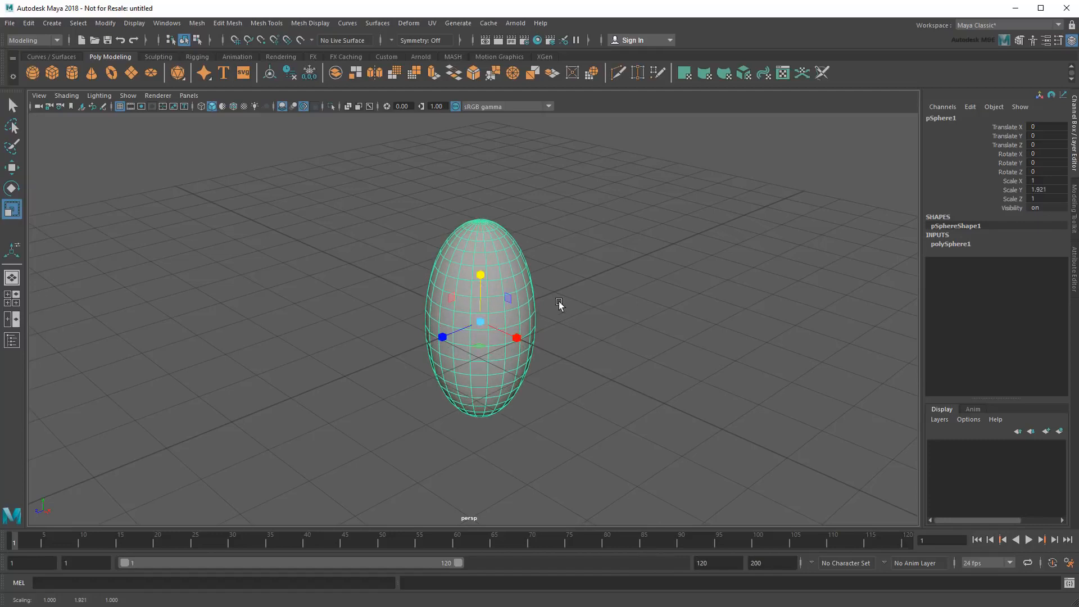
{"action": "left_click_drag", "start_coordinate": [559, 304], "coordinate": [605, 327], "text": "alt"}
{"action": "mouse_move", "coordinate": [478, 274]}
{"action": "left_mouse_down"}
{"action": "mouse_move", "coordinate": [477, 284]}
{"action": "mouse_move", "coordinate": [476, 263]}
{"action": "left_mouse_up"}
{"action": "left_click_drag", "start_coordinate": [595, 344], "coordinate": [549, 334], "text": "alt"}
{"action": "key", "text": "ctrl+space"}
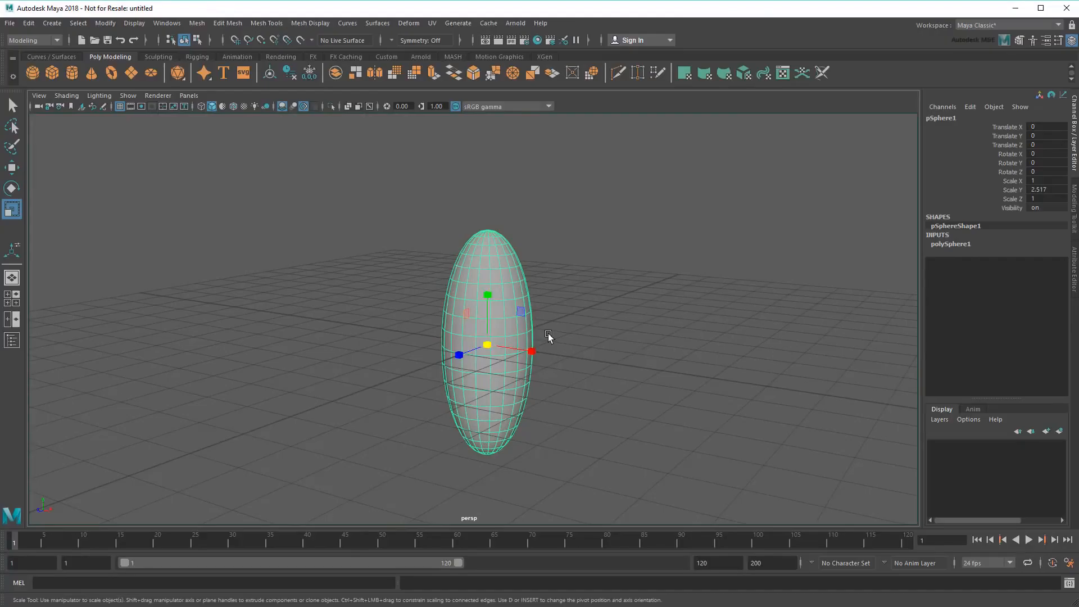
Step: Create a polygon cylinder at the sphere's centre and flatten it to a Y scale of about 0.2
{"action": "left_click", "coordinate": [72, 74]}
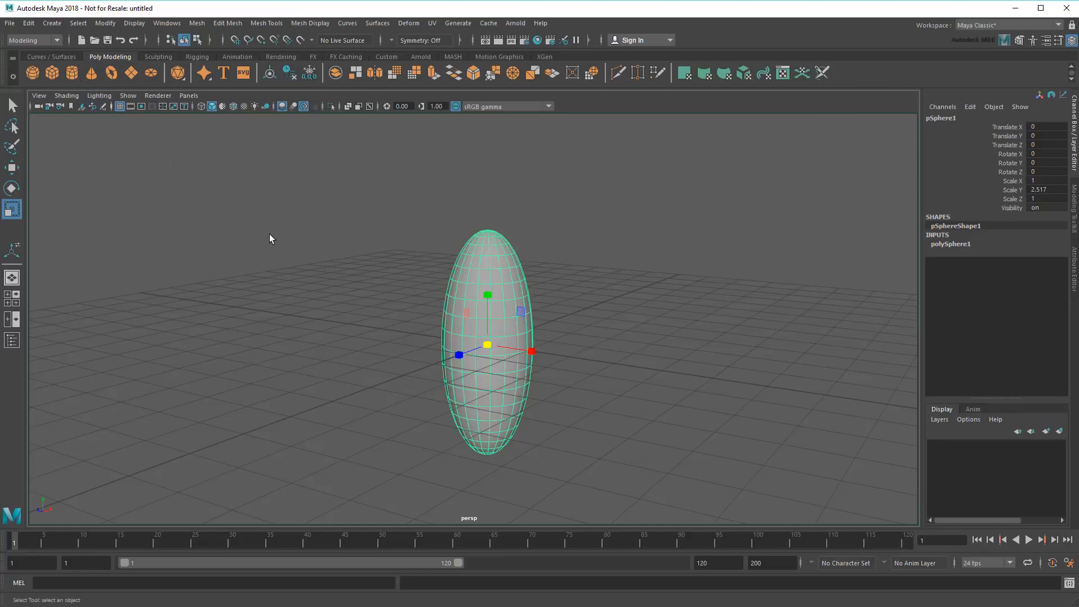
{"action": "left_click_drag", "start_coordinate": [487, 295], "coordinate": [489, 332]}
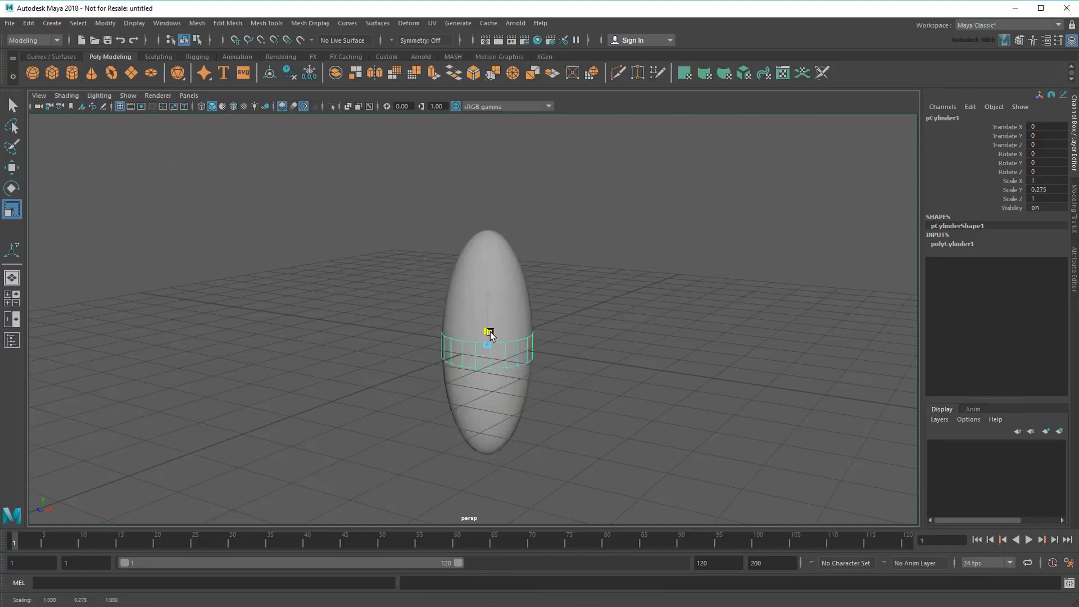
{"action": "right_click_drag", "start_coordinate": [489, 332], "coordinate": [583, 330], "text": "alt"}
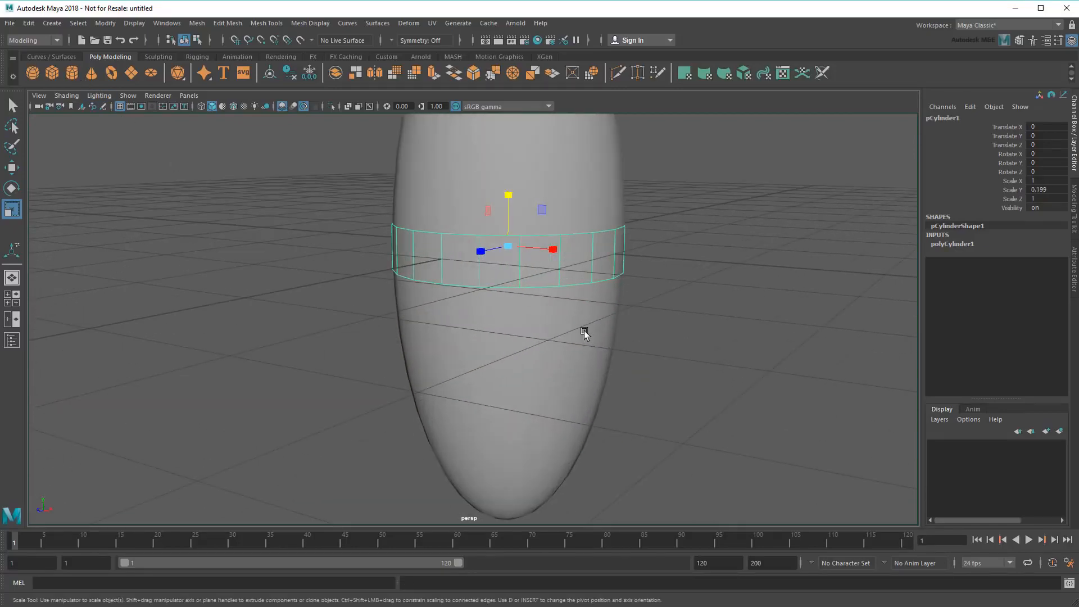
Step: Lower the flat cylinder to the body's lower end at about Y -1.94 and shrink it uniformly to an X and Z scale of about 0.705
{"action": "key", "text": "w"}
{"action": "left_click_drag", "start_coordinate": [507, 190], "coordinate": [512, 393]}
{"action": "key", "text": "r"}
{"action": "left_click_drag", "start_coordinate": [509, 446], "coordinate": [462, 453]}
{"action": "left_click", "coordinate": [12, 168]}
{"action": "left_click_drag", "start_coordinate": [626, 457], "coordinate": [512, 271], "text": "alt"}
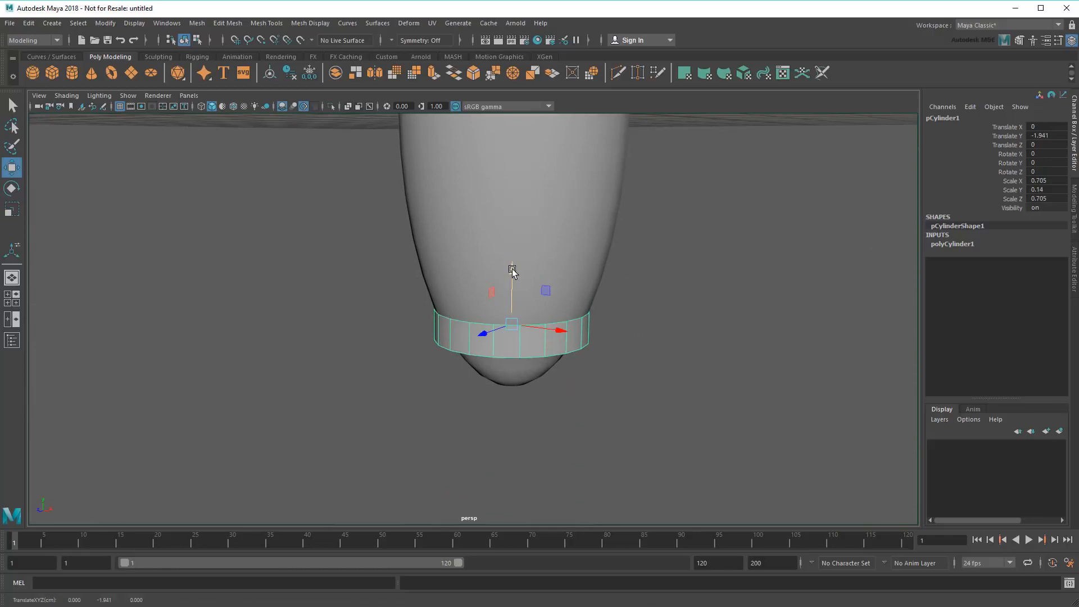
Step: Turn on Wireframe on Shaded and raise the ring to about Y -1.92 so its upper rim meets the body's edge loop
{"action": "left_click", "coordinate": [78, 97]}
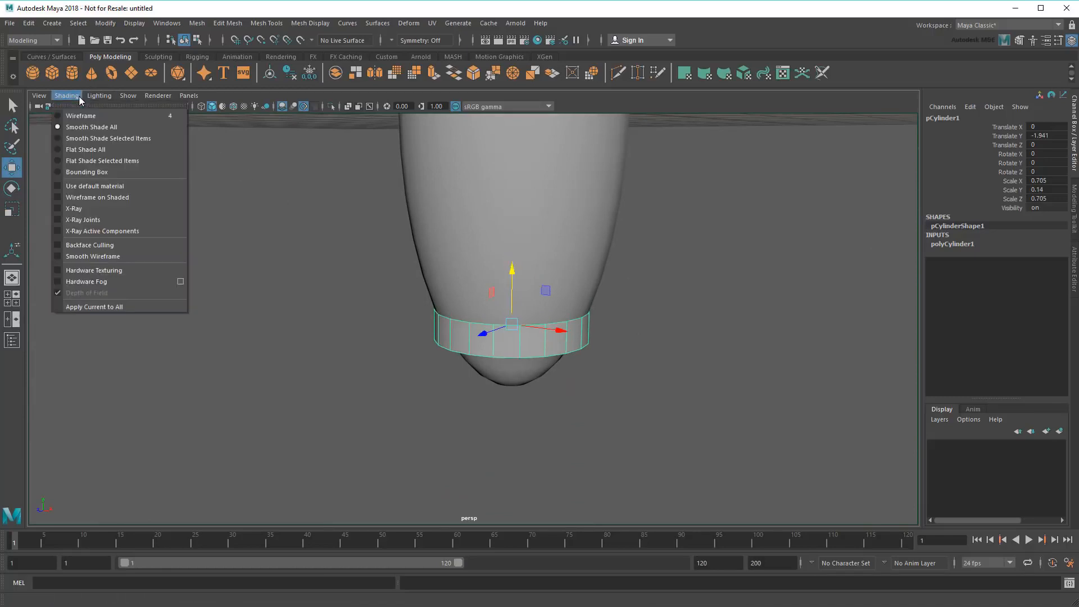
{"action": "left_click", "coordinate": [150, 198]}
{"action": "scroll", "coordinate": [528, 298], "scroll_direction": "up", "scroll_amount": 3}
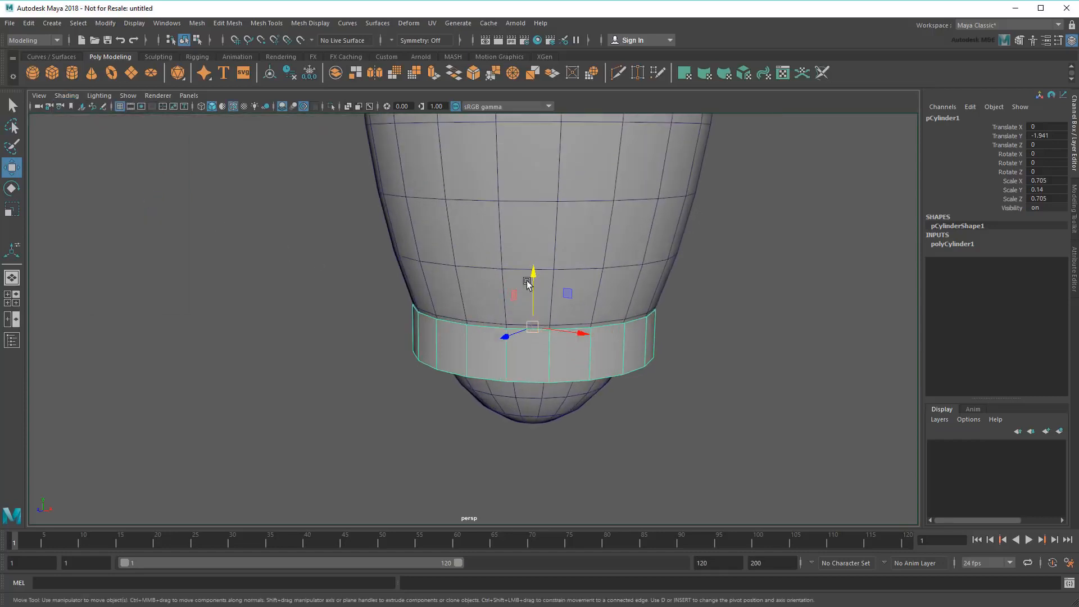
{"action": "left_click_drag", "start_coordinate": [535, 272], "coordinate": [534, 268]}
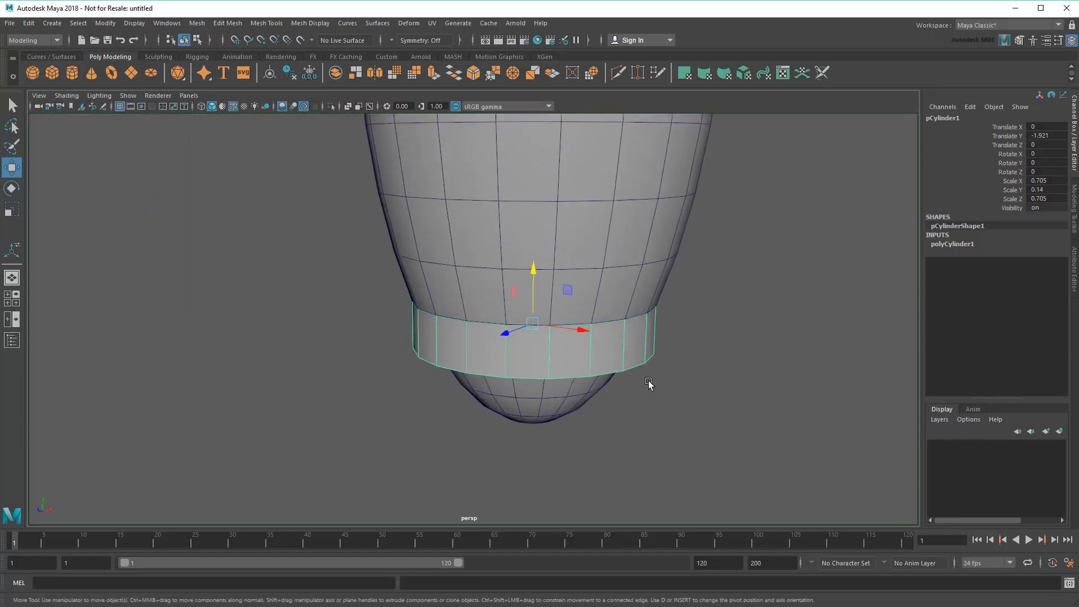
{"action": "left_click_drag", "start_coordinate": [649, 393], "coordinate": [658, 401], "text": "alt"}
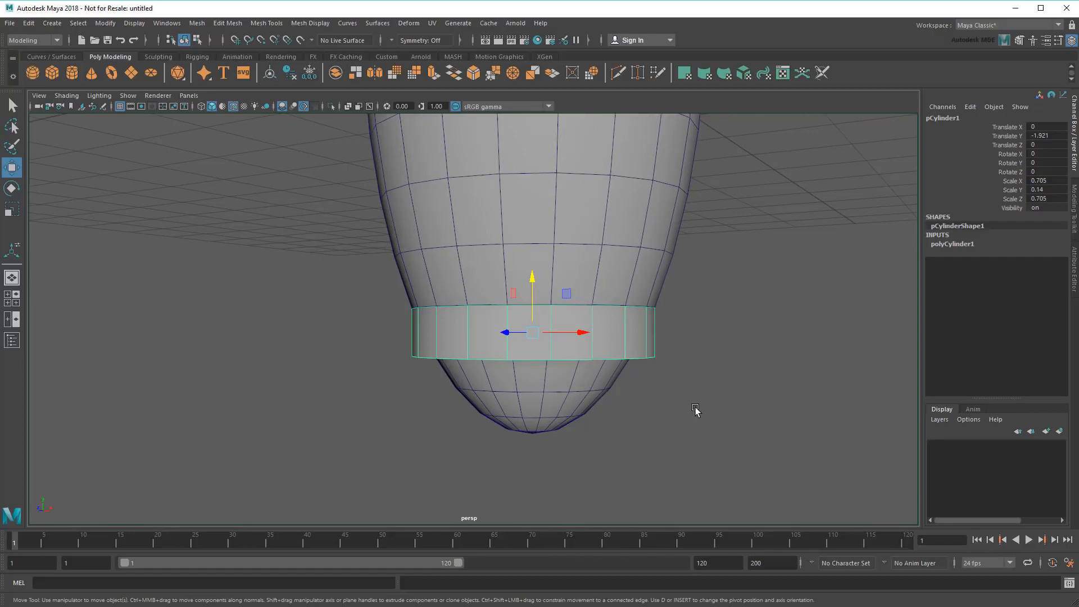
Step: Flare the ring by scaling its bottom row of vertices outward, and return to object mode with the ring selected
{"action": "left_click", "coordinate": [197, 41]}
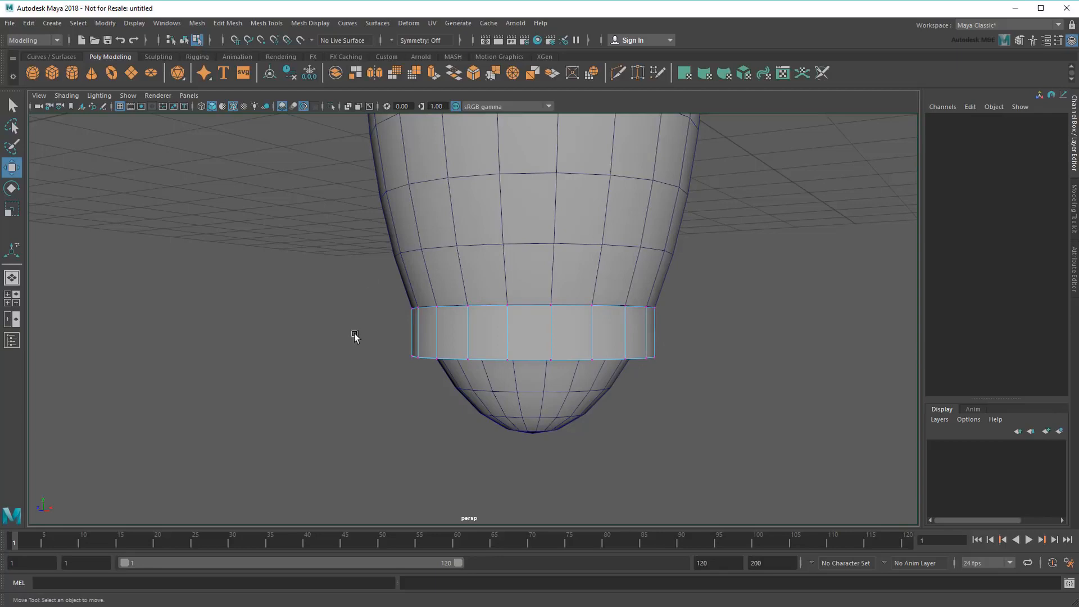
{"action": "left_click_drag", "start_coordinate": [354, 336], "coordinate": [739, 399]}
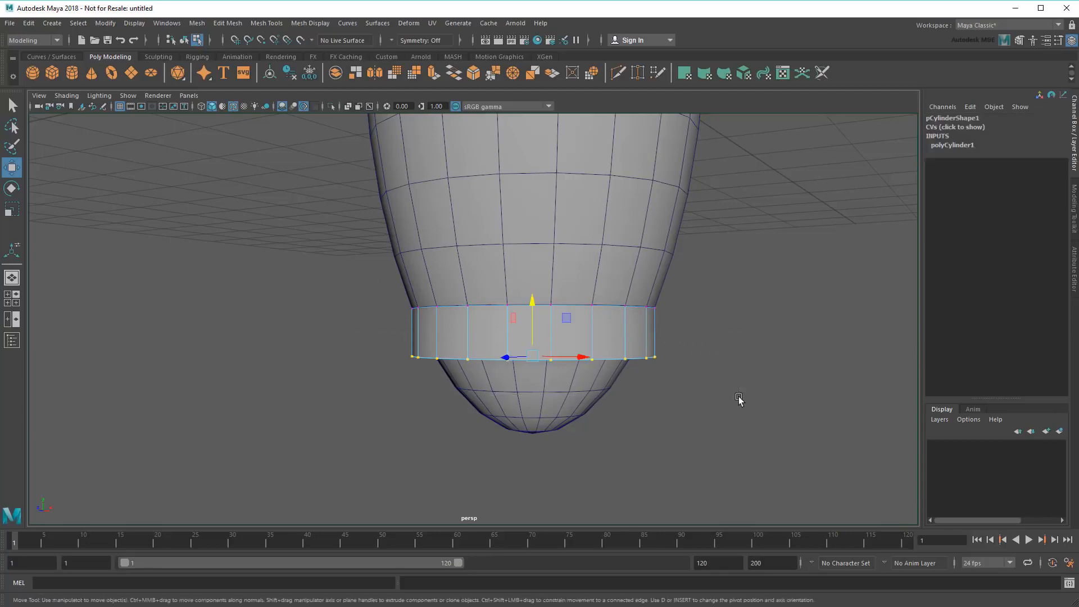
{"action": "left_click", "coordinate": [11, 209]}
{"action": "left_click_drag", "start_coordinate": [619, 341], "coordinate": [612, 360], "text": "alt"}
{"action": "left_click_drag", "start_coordinate": [534, 336], "coordinate": [553, 344]}
{"action": "left_click_drag", "start_coordinate": [694, 408], "coordinate": [772, 406], "text": "alt"}
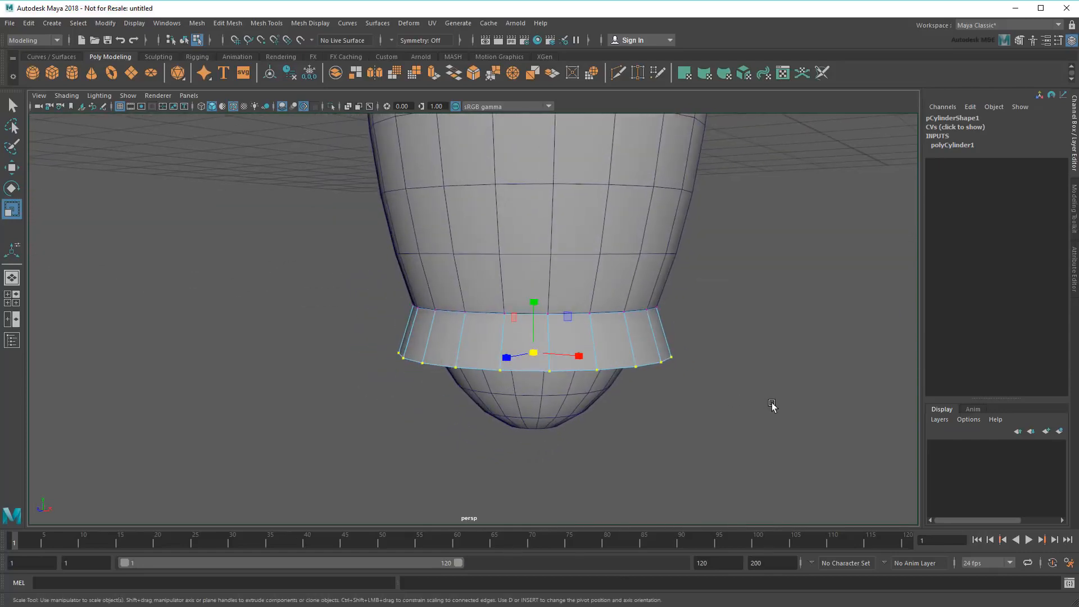
{"action": "left_click", "coordinate": [669, 419]}
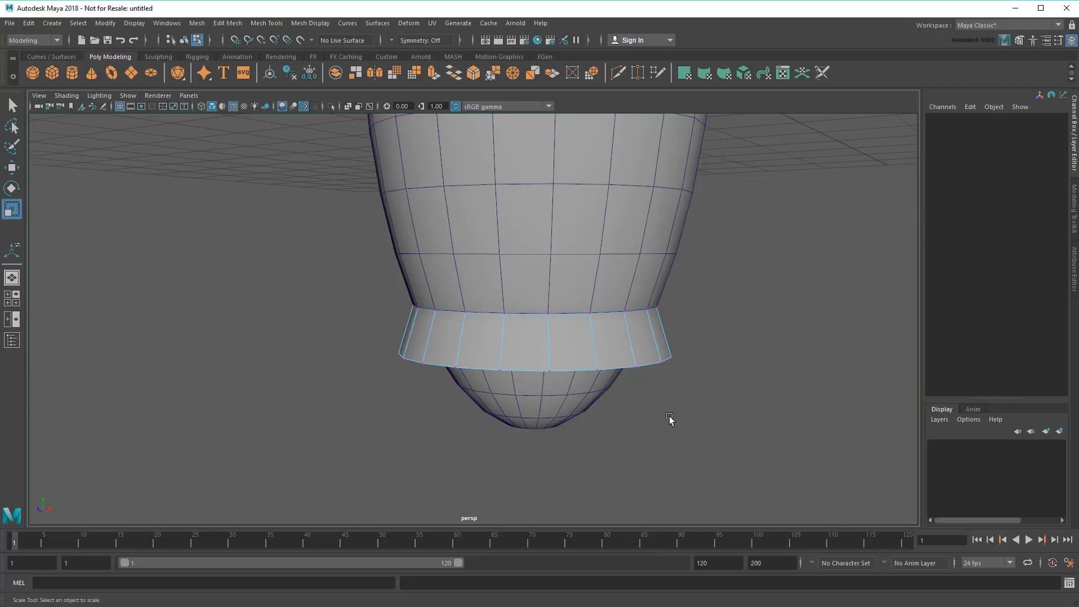
{"action": "right_click_drag", "start_coordinate": [554, 326], "coordinate": [616, 302]}
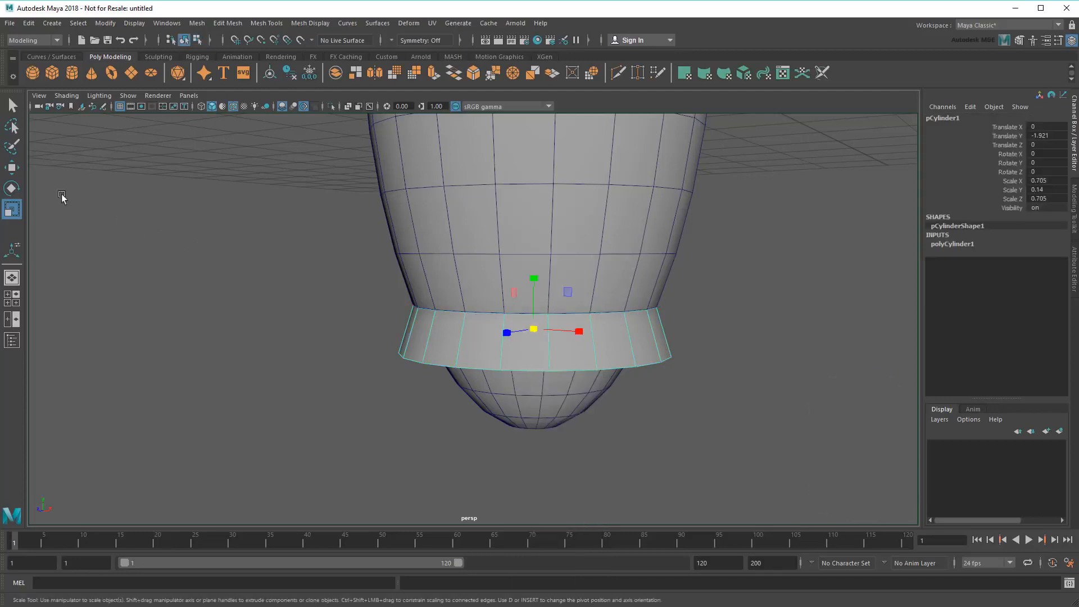
Step: Duplicate the flared ring twice straight down to stack three rings, with the lowest copy at about Y -2.47
{"action": "left_click", "coordinate": [12, 168]}
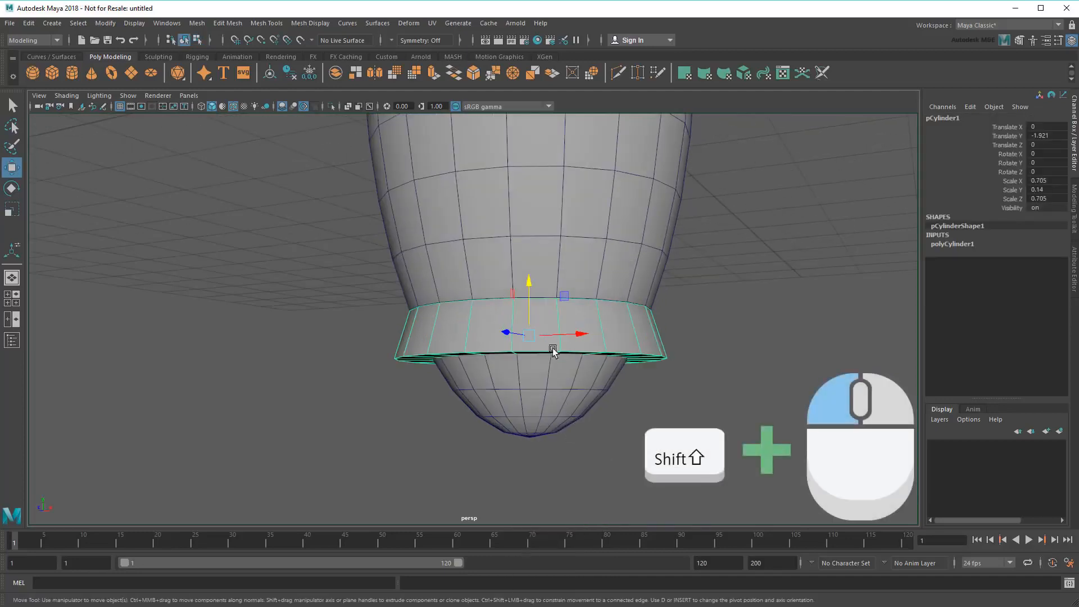
{"action": "left_click_drag", "start_coordinate": [529, 287], "coordinate": [530, 373], "text": "shift"}
{"action": "left_click_drag", "start_coordinate": [597, 405], "coordinate": [597, 395], "text": "alt"}
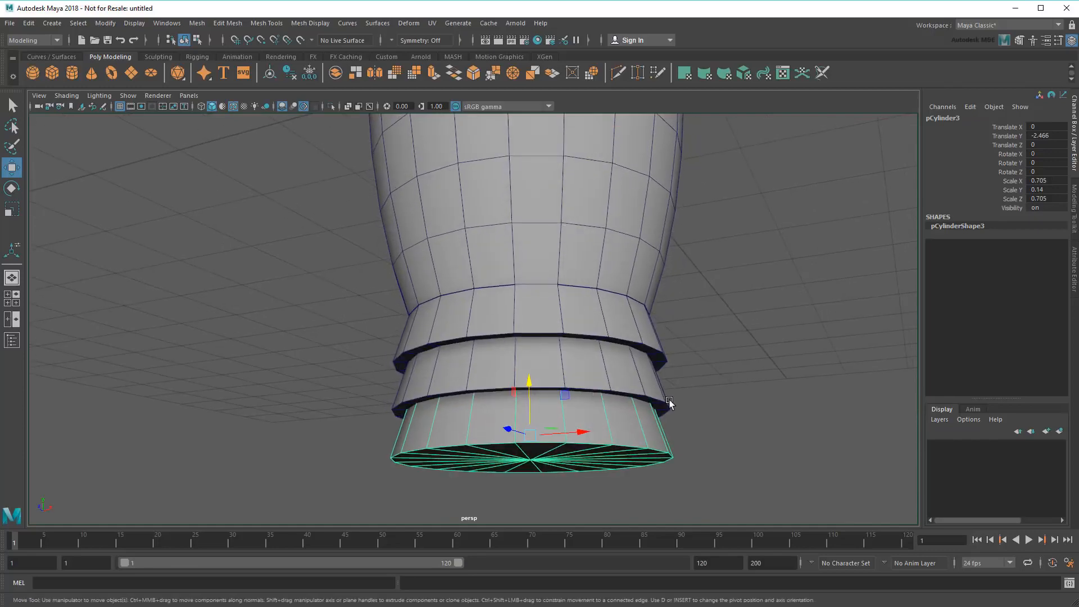
{"action": "scroll", "coordinate": [631, 336], "scroll_direction": "down", "scroll_amount": 4}
{"action": "middle_click_drag", "start_coordinate": [631, 336], "coordinate": [642, 432], "text": "alt"}
{"action": "scroll", "coordinate": [642, 431], "scroll_direction": "down", "scroll_amount": 3}
{"action": "left_click_drag", "start_coordinate": [640, 384], "coordinate": [660, 426], "text": "alt"}
{"action": "left_click", "coordinate": [659, 425]}
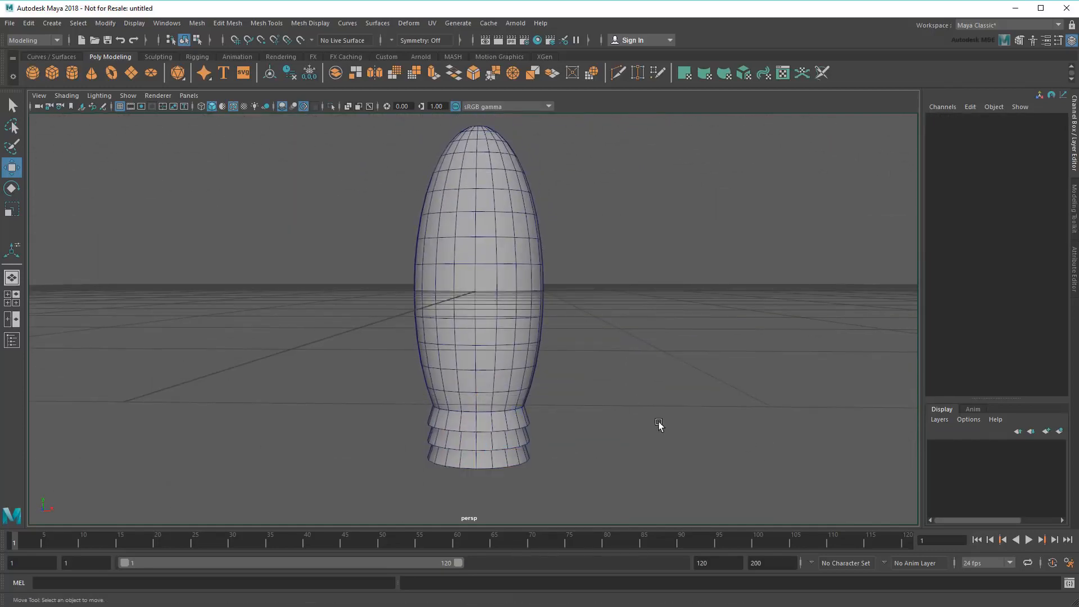
Step: Merge the stretched sphere and all three rings into one mesh with a Boolean Union
{"action": "left_click", "coordinate": [516, 455]}
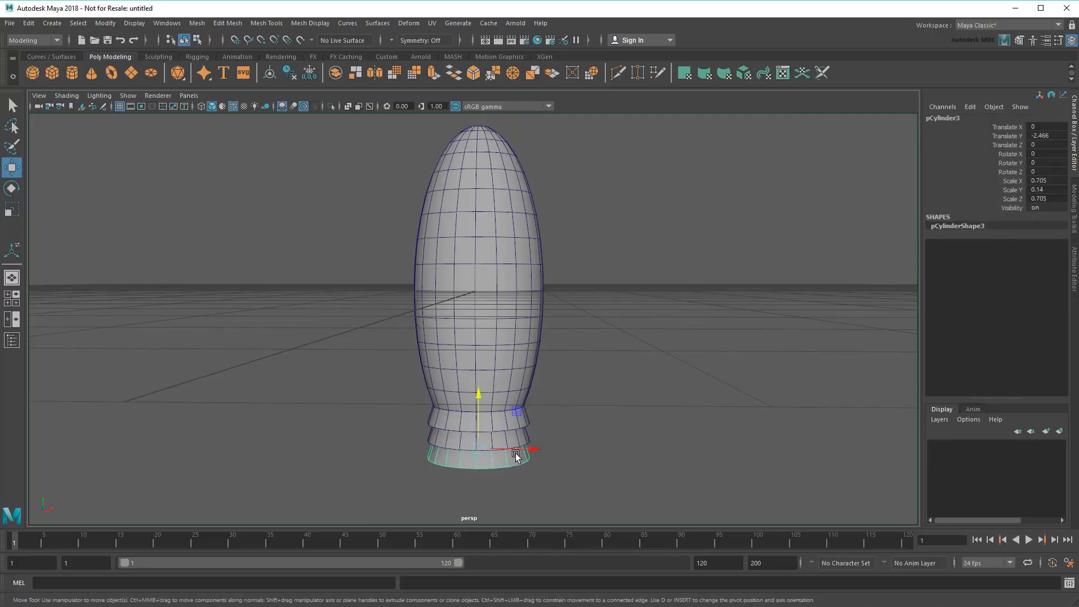
{"action": "left_click", "coordinate": [518, 420]}
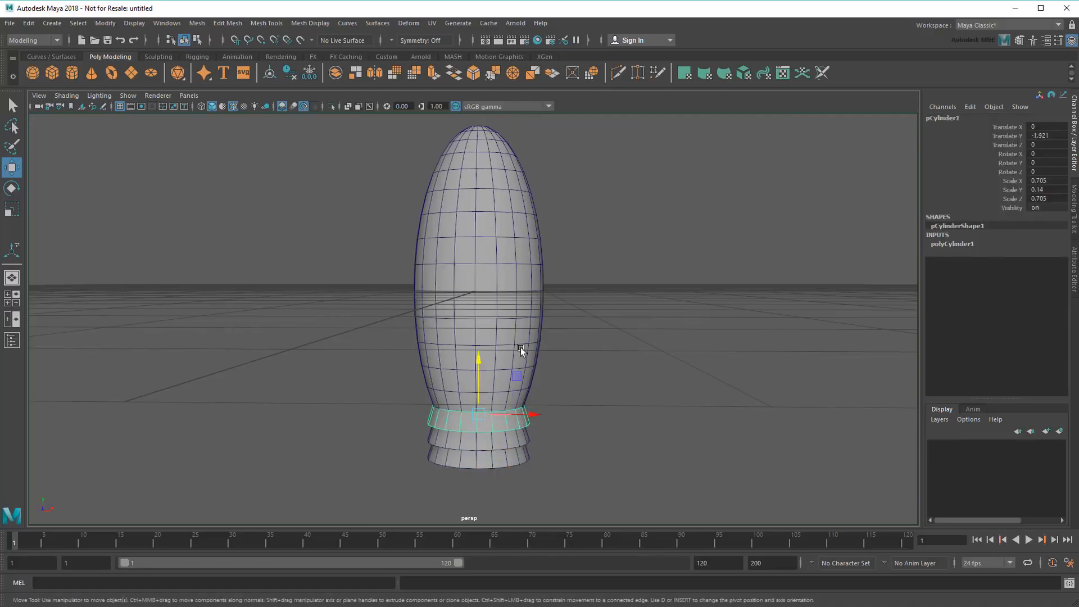
{"action": "left_click", "coordinate": [514, 315]}
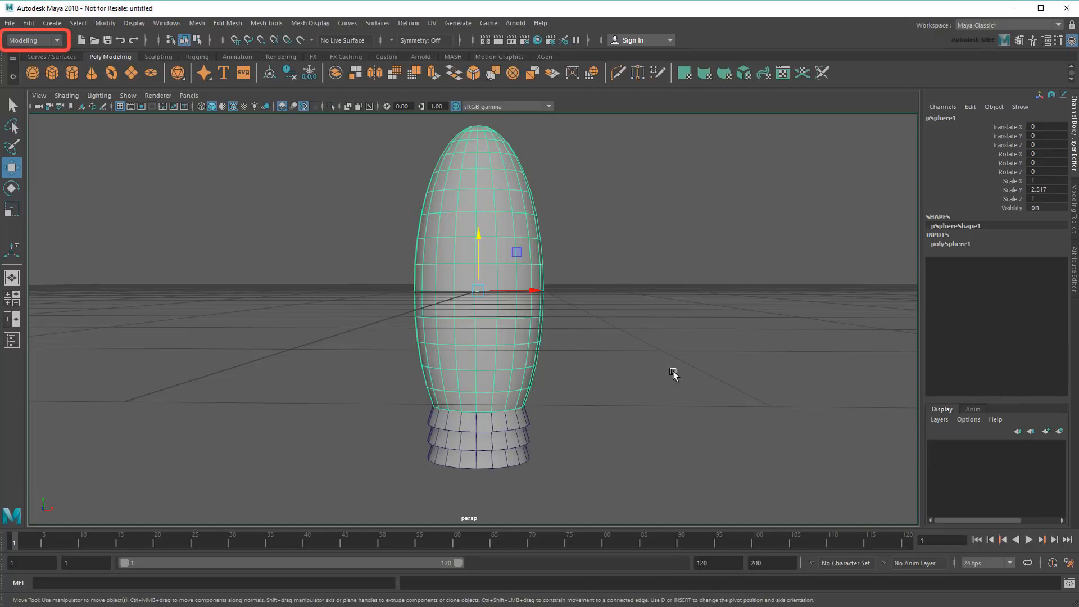
{"action": "left_click_drag", "start_coordinate": [677, 305], "coordinate": [397, 504]}
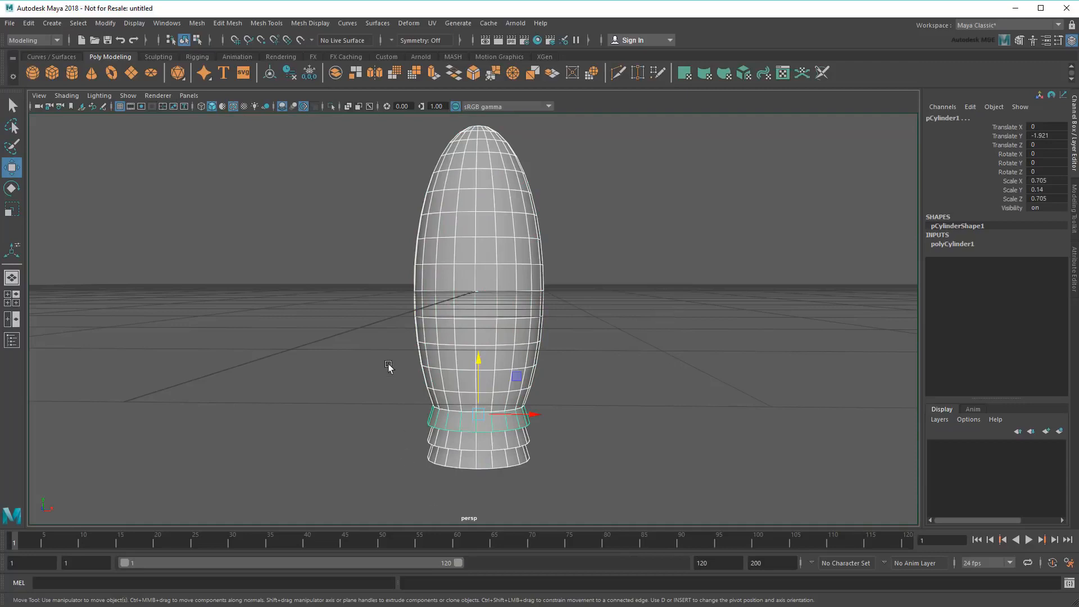
{"action": "left_click", "coordinate": [196, 23]}
{"action": "mouse_move", "coordinate": [220, 49]}
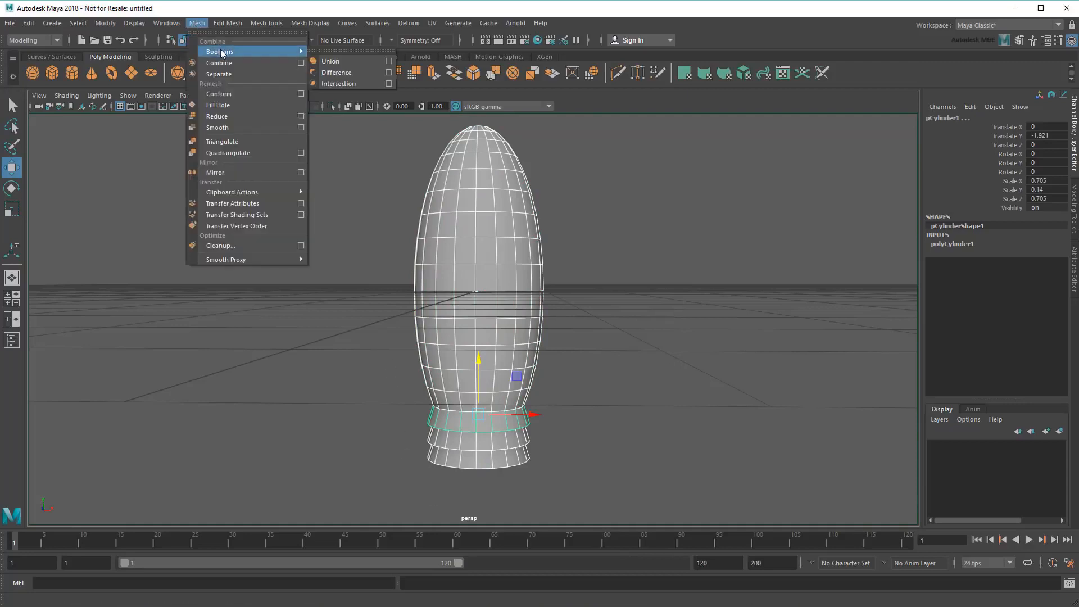
{"action": "left_click", "coordinate": [362, 60]}
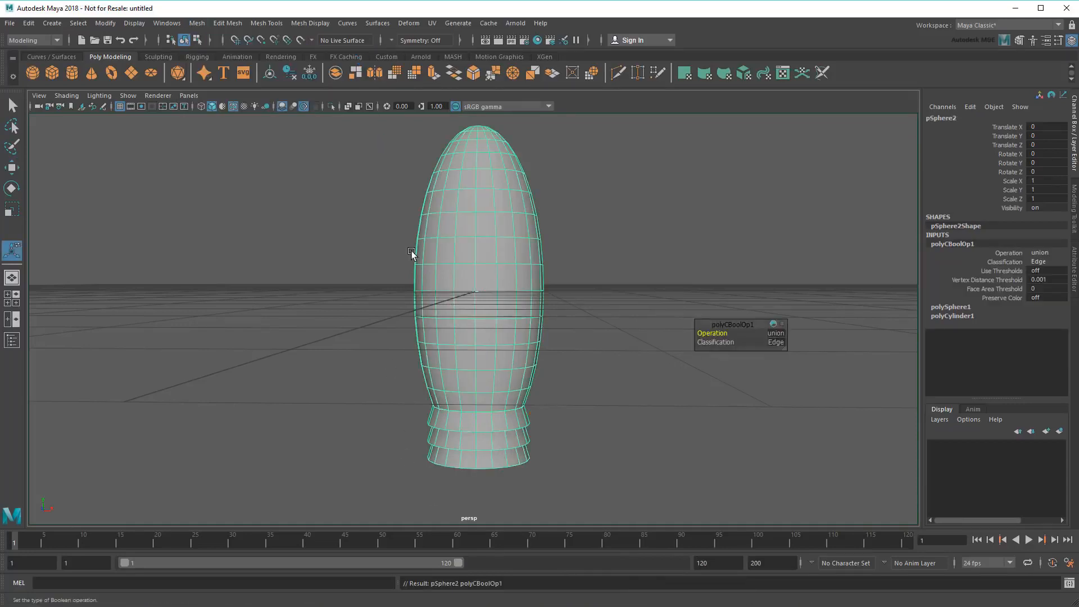
{"action": "left_click_drag", "start_coordinate": [293, 338], "coordinate": [307, 355], "text": "alt"}
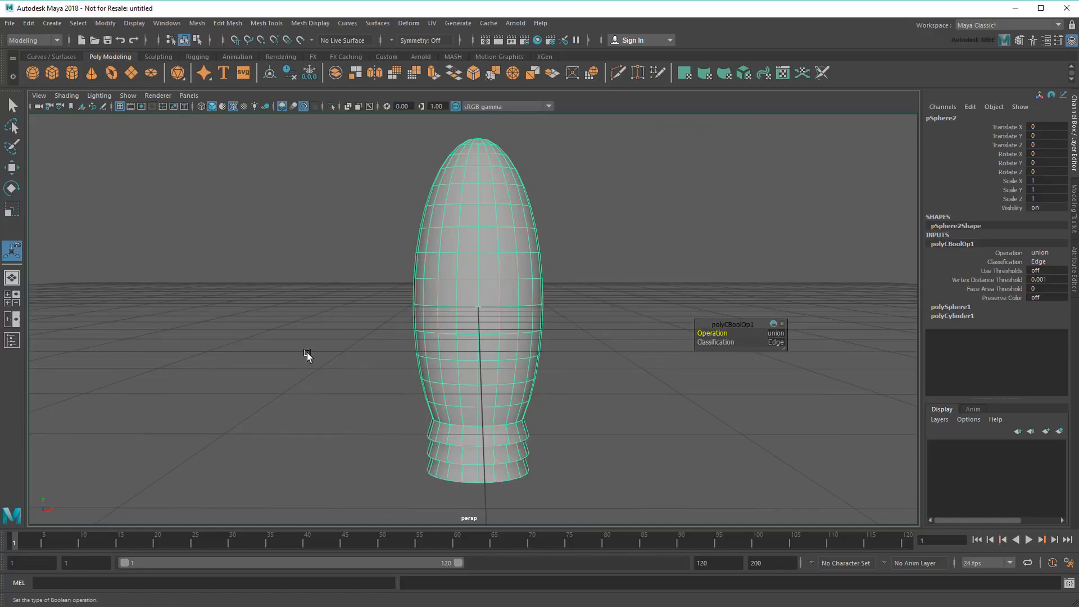
Step: Create another polygon cylinder, flatten it to a Y scale of about 0.21 and move it beside the body to about Z 2.52
{"action": "left_click", "coordinate": [67, 75]}
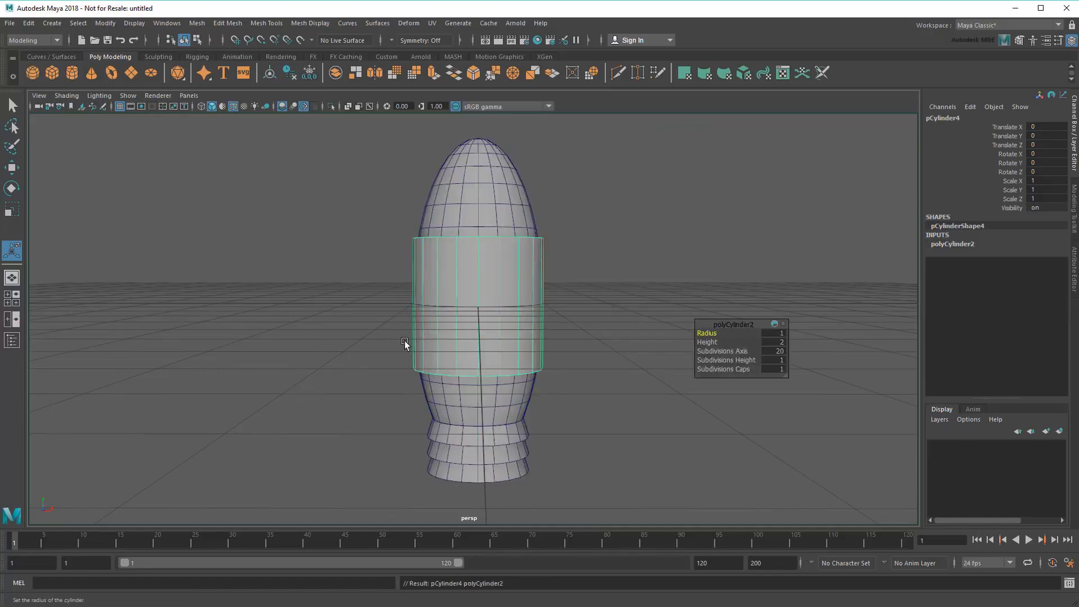
{"action": "scroll", "coordinate": [405, 341], "scroll_direction": "up", "scroll_amount": 1}
{"action": "left_click_drag", "start_coordinate": [323, 316], "coordinate": [393, 342], "text": "alt"}
{"action": "scroll", "coordinate": [393, 343], "scroll_direction": "up", "scroll_amount": 1}
{"action": "middle_click_drag", "start_coordinate": [393, 342], "coordinate": [501, 369], "text": "alt"}
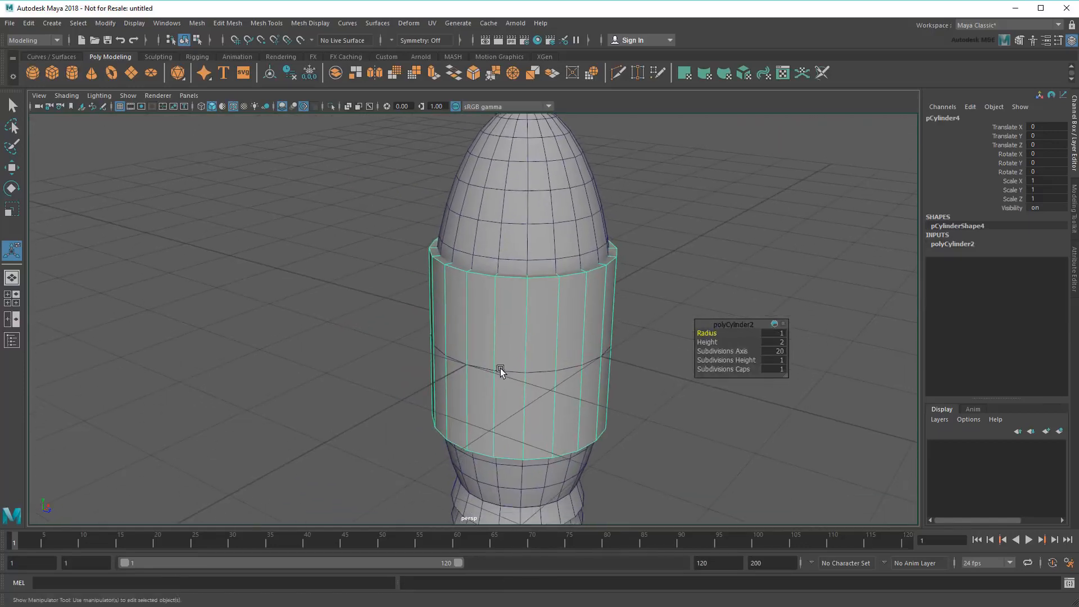
{"action": "left_click", "coordinate": [12, 210]}
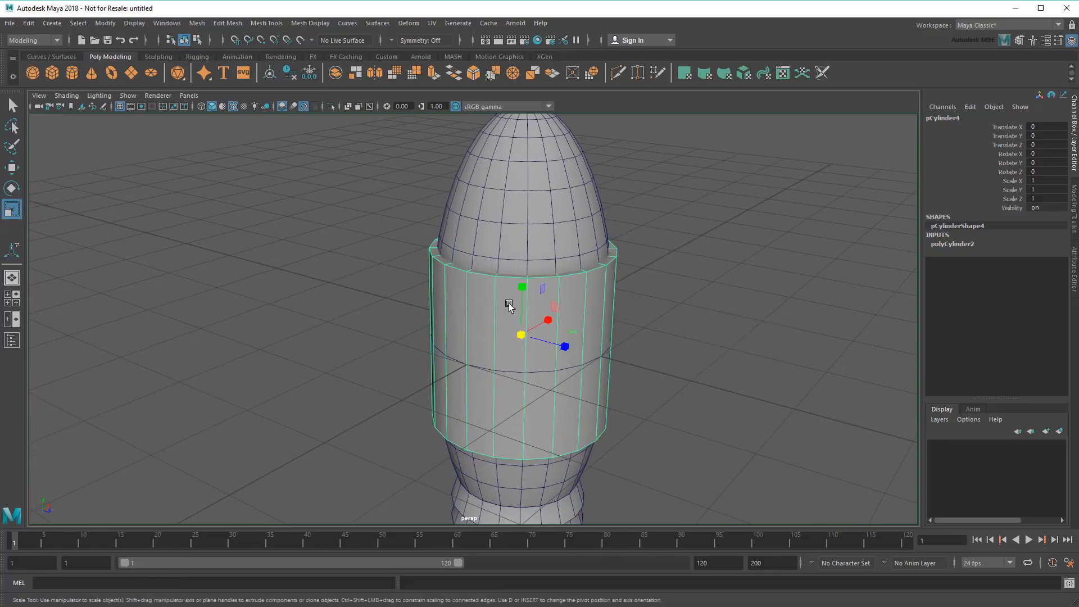
{"action": "left_click_drag", "start_coordinate": [522, 288], "coordinate": [794, 434]}
{"action": "left_click", "coordinate": [15, 168]}
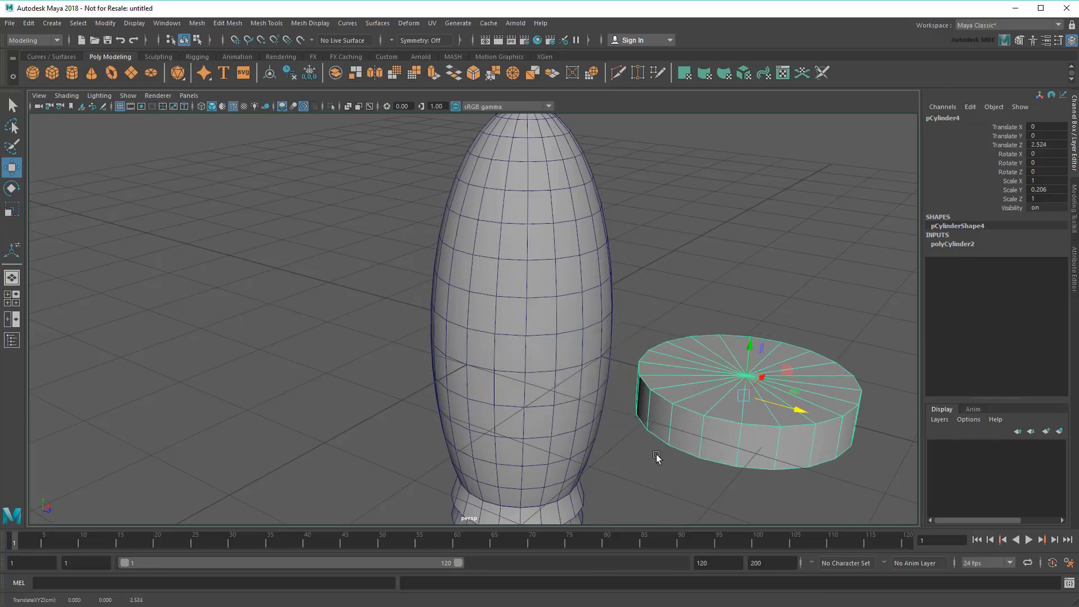
{"action": "left_click_drag", "start_coordinate": [703, 440], "coordinate": [602, 429], "text": "alt"}
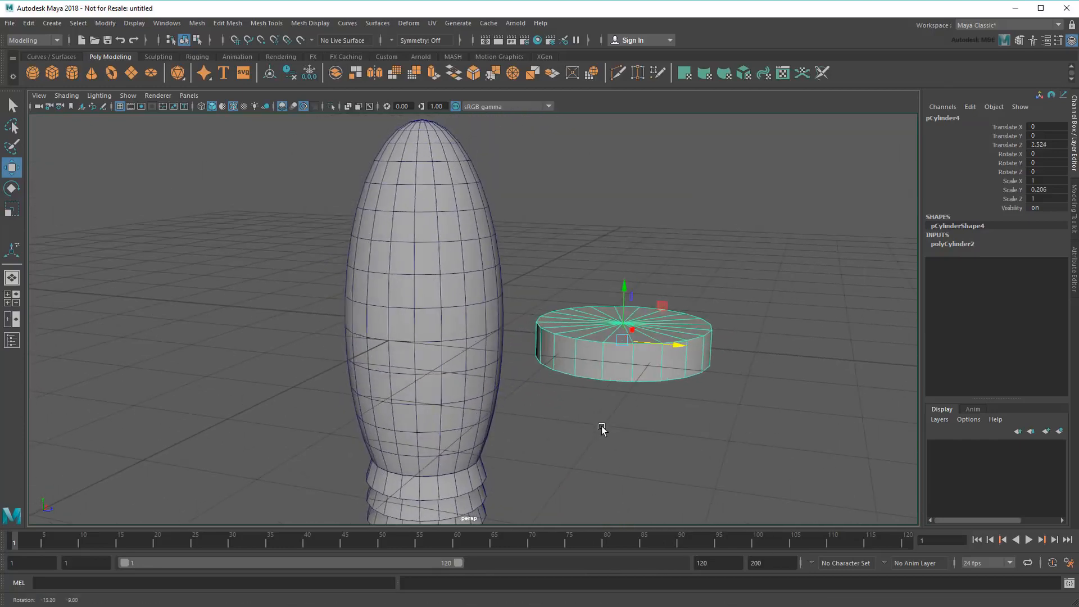
{"action": "left_click", "coordinate": [12, 189]}
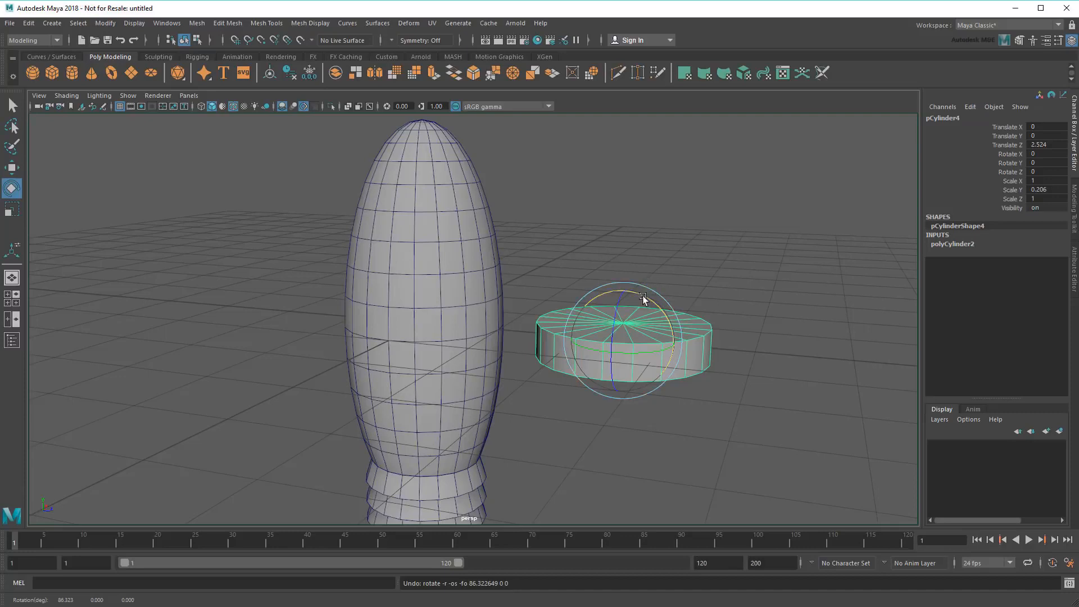
{"action": "left_click_drag", "start_coordinate": [642, 296], "coordinate": [666, 353]}
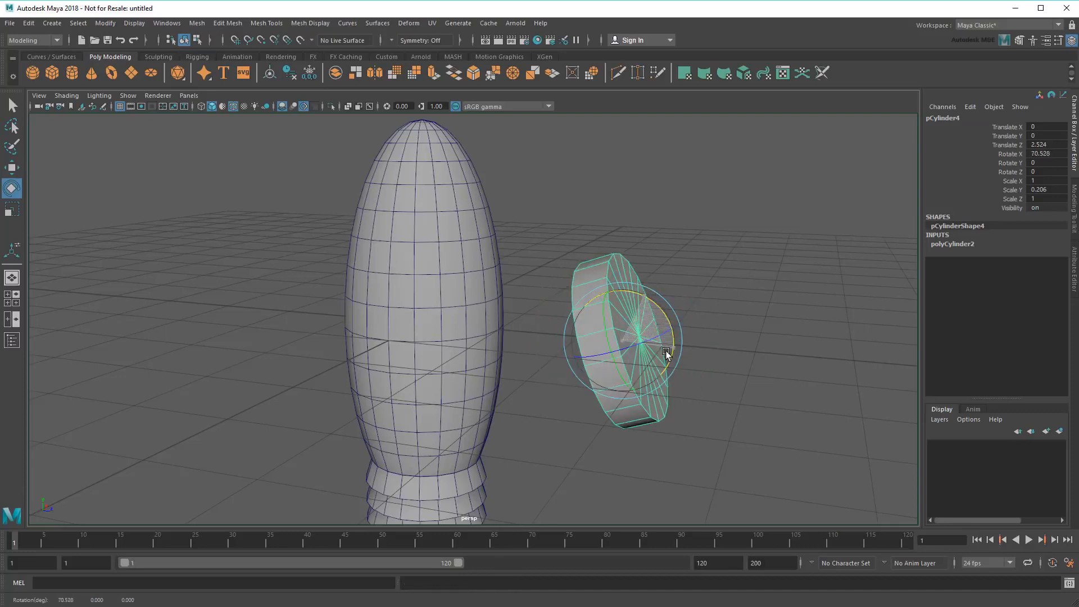
{"action": "key", "text": "ctrl+z"}
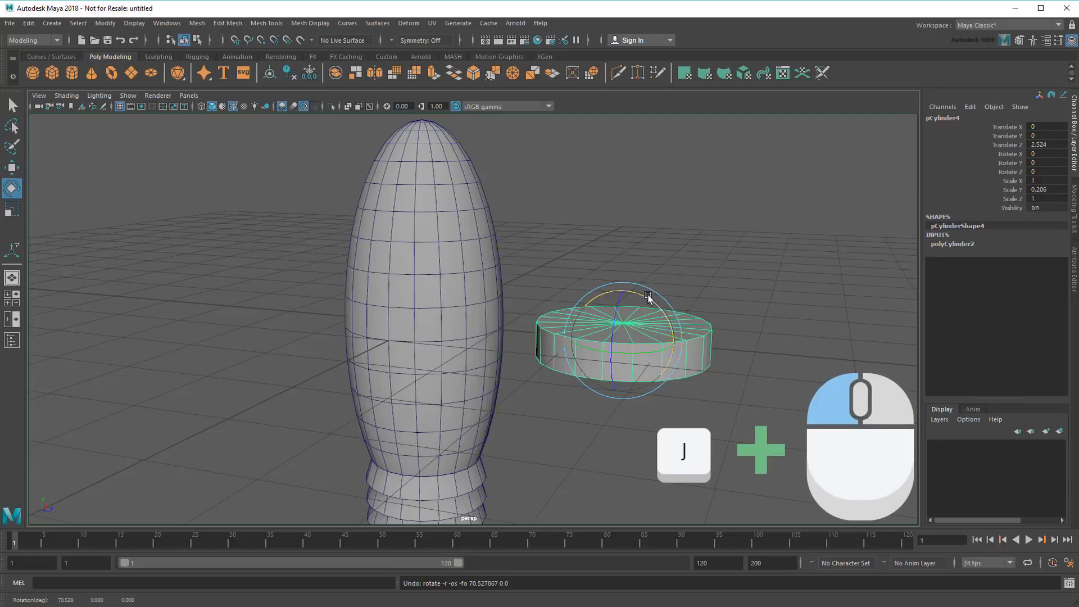
Step: Rotate the flattened cylinder 90 degrees about X and scale it down uniformly to about half size
{"action": "left_click_drag", "start_coordinate": [648, 297], "coordinate": [721, 366]}
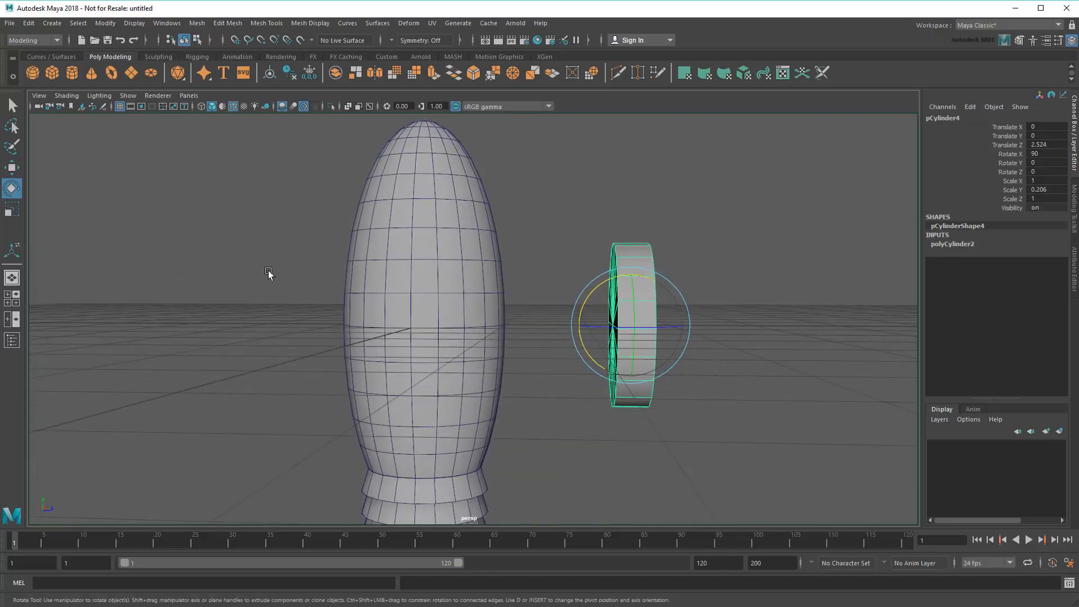
{"action": "left_click", "coordinate": [11, 209]}
{"action": "left_click_drag", "start_coordinate": [631, 328], "coordinate": [565, 316]}
Step: Embed the disc in the body's side at about Z 0.98 and thicken it to a Y scale of about 0.145
{"action": "mouse_move", "coordinate": [685, 347]}
{"action": "left_mouse_down", "text": "alt"}
{"action": "mouse_move", "coordinate": [645, 360]}
{"action": "mouse_move", "coordinate": [534, 352]}
{"action": "mouse_move", "coordinate": [584, 304]}
{"action": "mouse_move", "coordinate": [675, 357]}
{"action": "left_mouse_up", "text": "alt"}
{"action": "scroll", "coordinate": [646, 360], "scroll_direction": "up", "scroll_amount": 3}
{"action": "left_click", "coordinate": [13, 167]}
{"action": "left_click", "coordinate": [14, 212]}
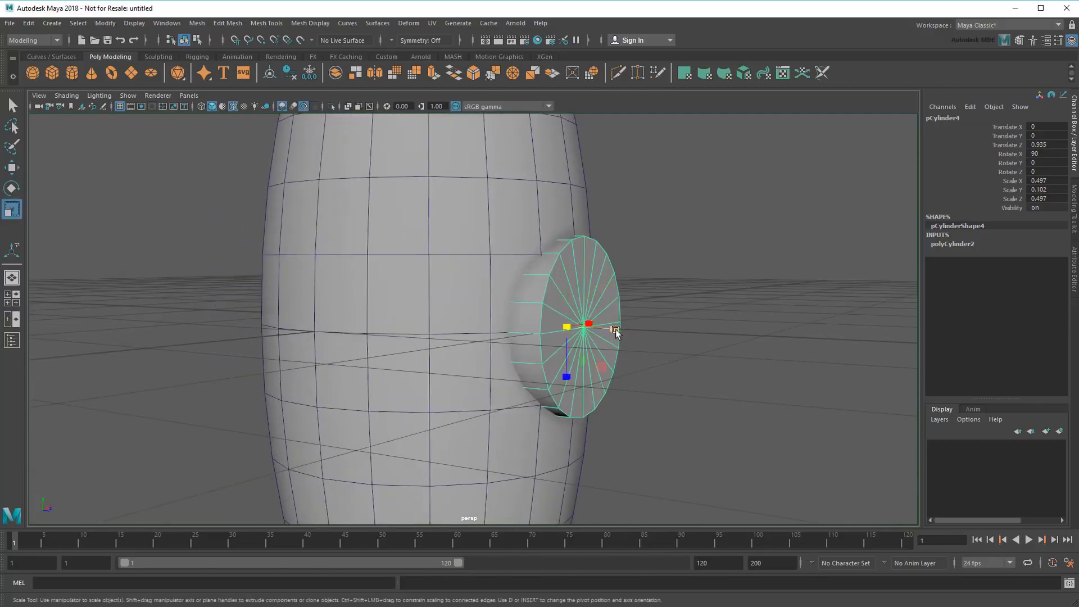
{"action": "left_click_drag", "start_coordinate": [615, 330], "coordinate": [634, 331]}
{"action": "key", "text": "w"}
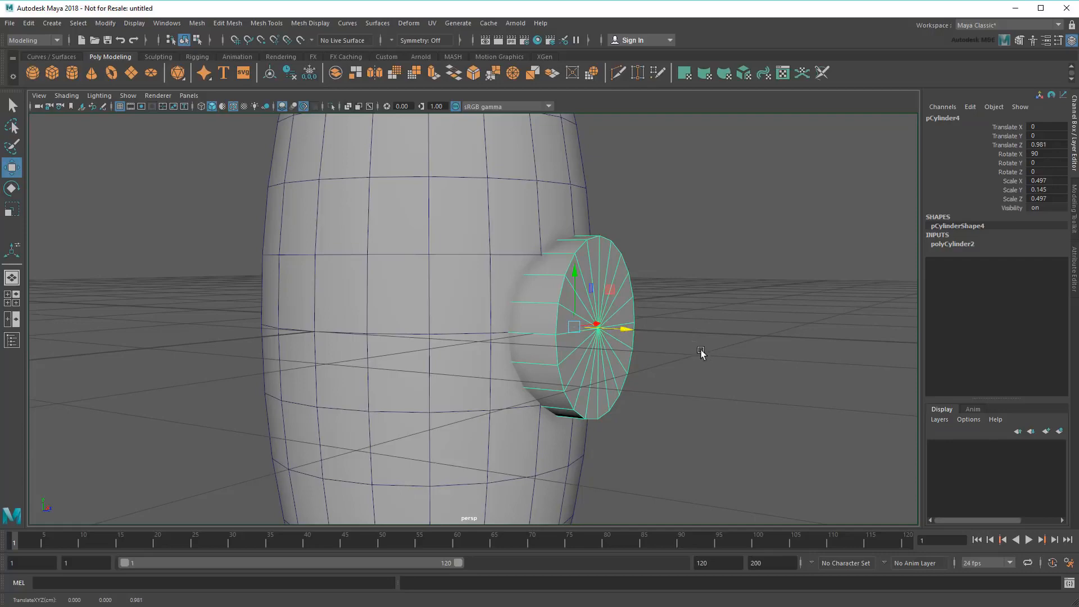
{"action": "left_click_drag", "start_coordinate": [701, 353], "coordinate": [629, 350], "text": "alt"}
Step: Set the disc's cap subdivisions to 4
{"action": "left_click", "coordinate": [13, 106]}
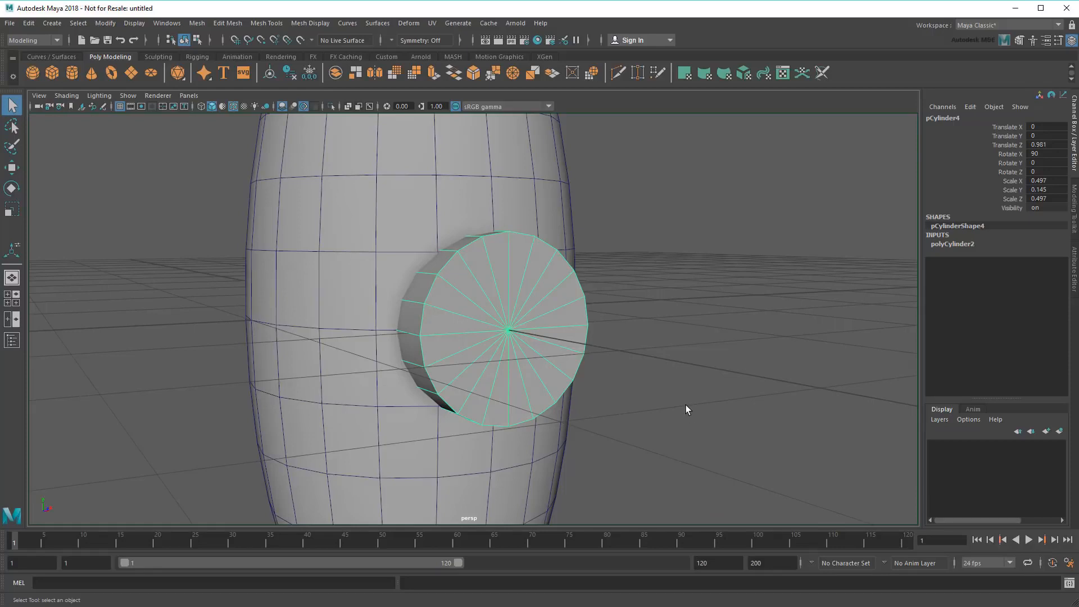
{"action": "left_click", "coordinate": [1074, 278]}
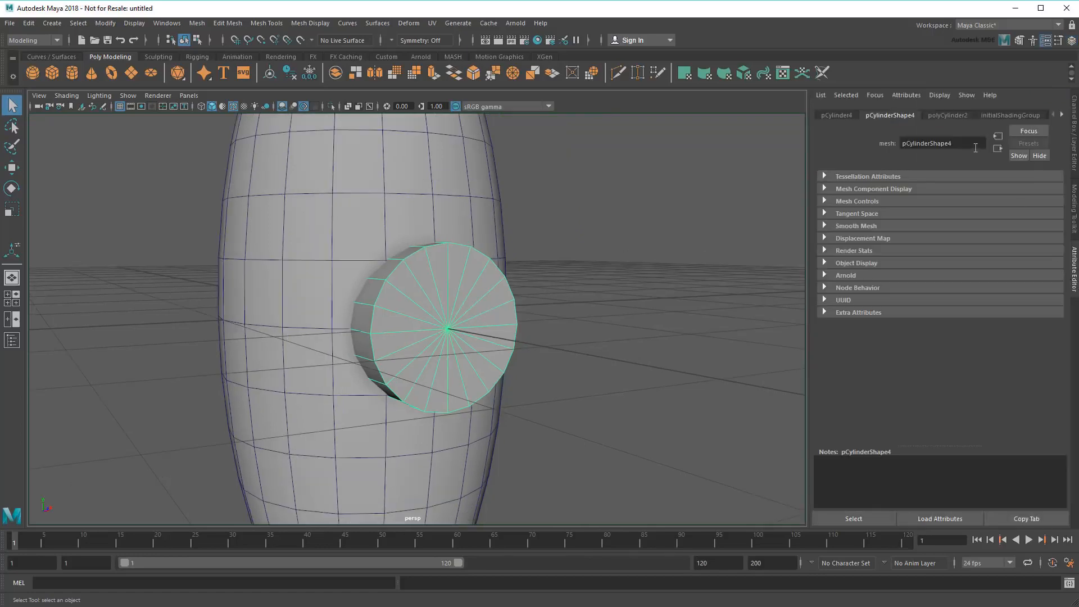
{"action": "left_click", "coordinate": [947, 115]}
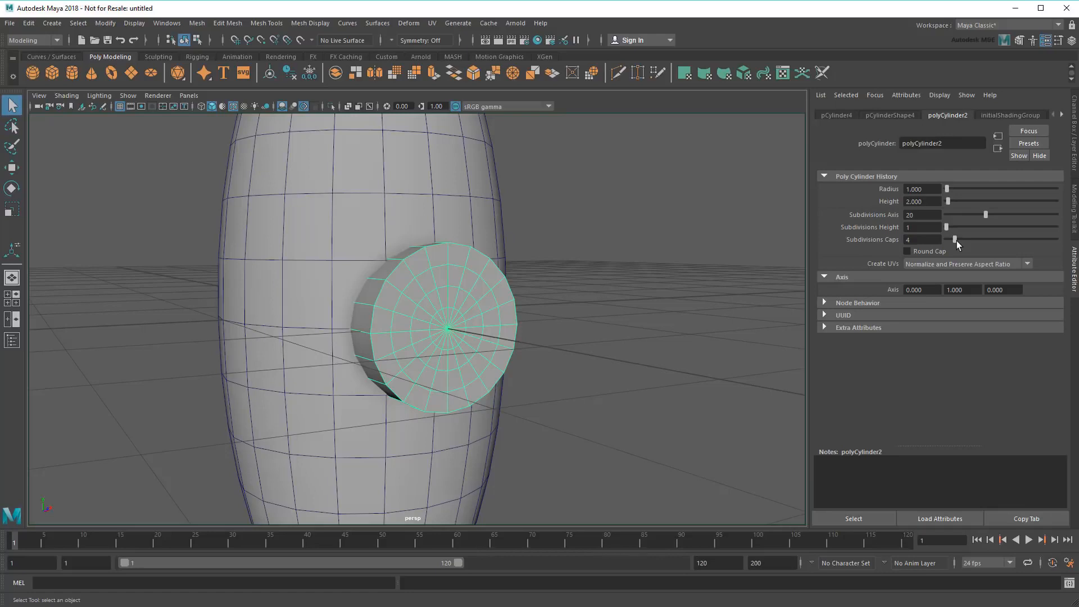
Step: Select the outer edge loops on the disc's front cap and scale them outward close to the rim
{"action": "scroll", "coordinate": [494, 338], "scroll_direction": "up", "scroll_amount": 3}
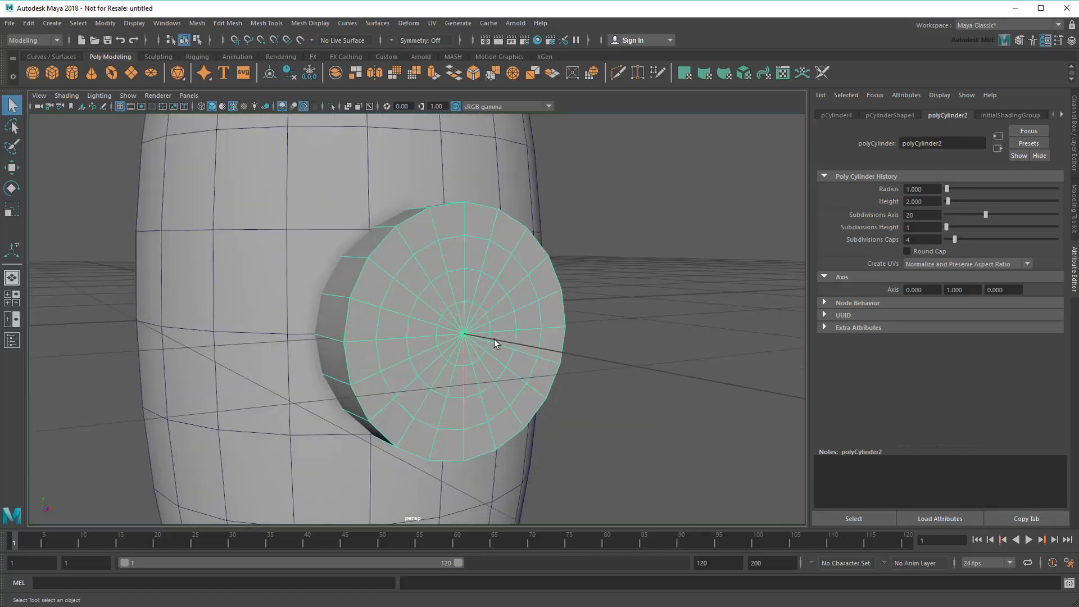
{"action": "right_click", "coordinate": [471, 220]}
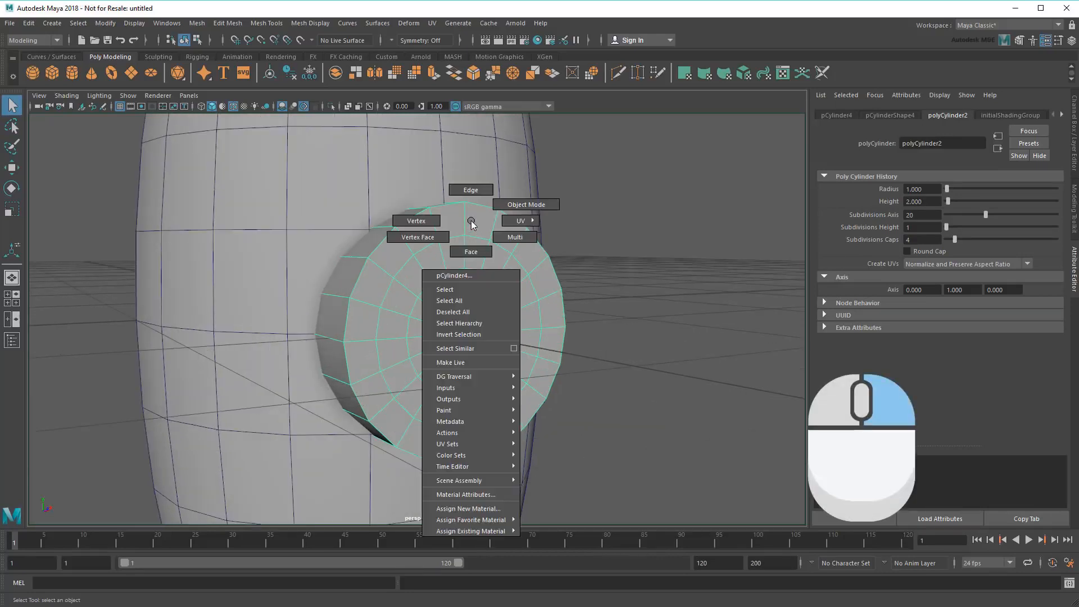
{"action": "right_click_drag", "start_coordinate": [471, 220], "coordinate": [475, 194]}
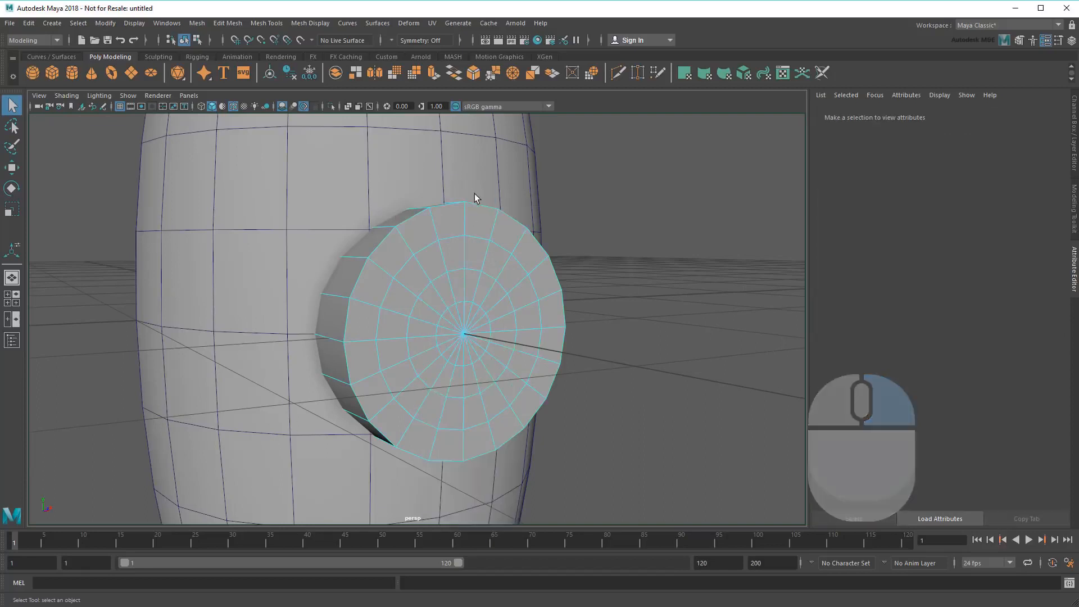
{"action": "double_click", "coordinate": [477, 239]}
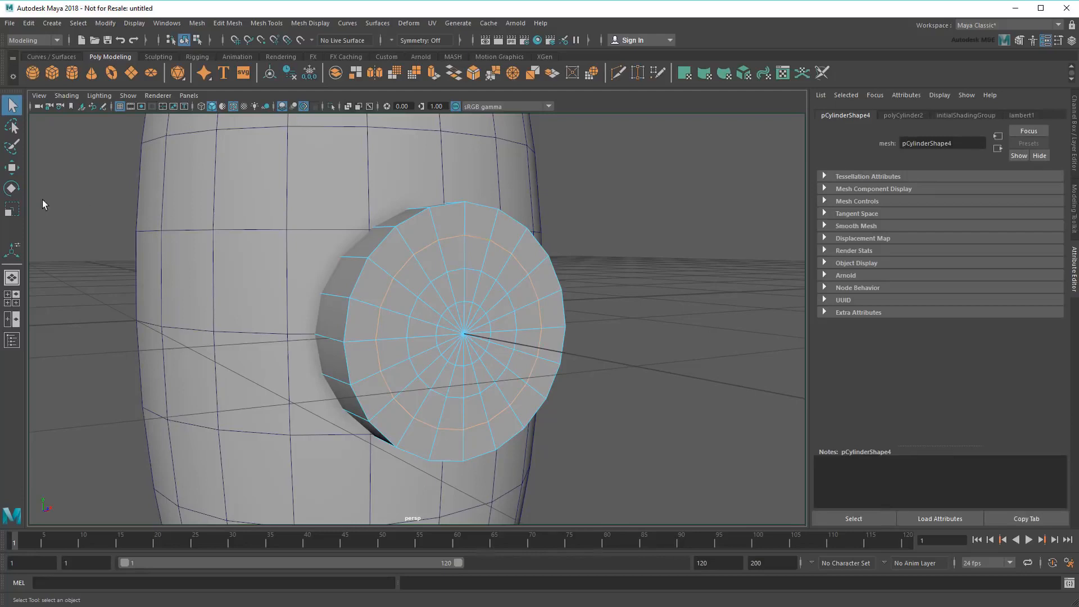
{"action": "left_click", "coordinate": [12, 209]}
{"action": "left_click_drag", "start_coordinate": [465, 338], "coordinate": [494, 349]}
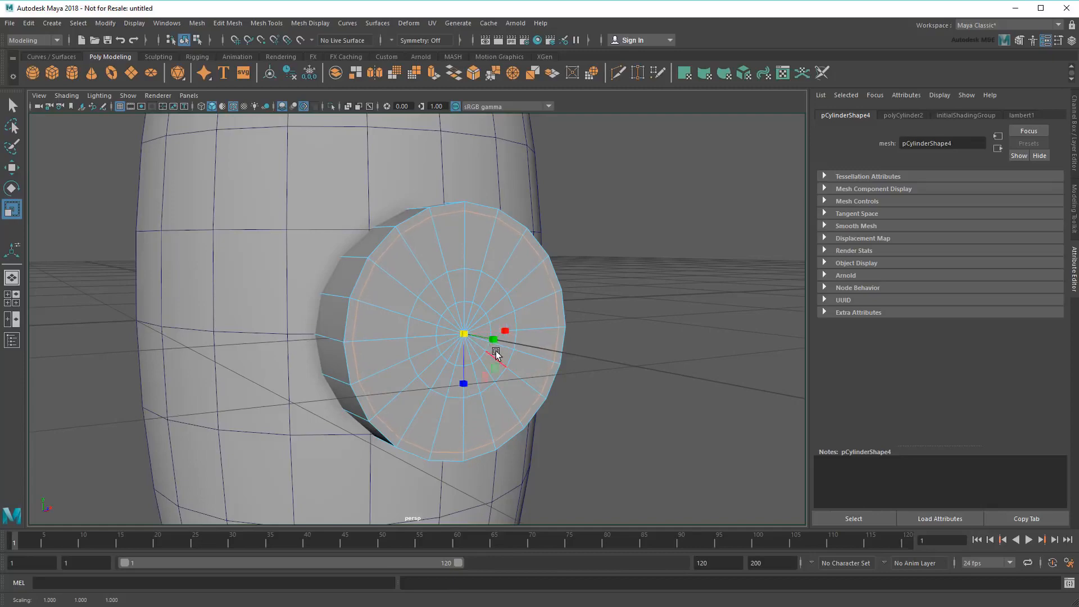
{"action": "left_click_drag", "start_coordinate": [507, 349], "coordinate": [539, 363]}
Step: Push the cap's inner edge loop into the disc to form a recessed face, and enlarge the innermost loop
{"action": "left_click", "coordinate": [12, 168]}
{"action": "left_click_drag", "start_coordinate": [532, 402], "coordinate": [608, 396], "text": "alt"}
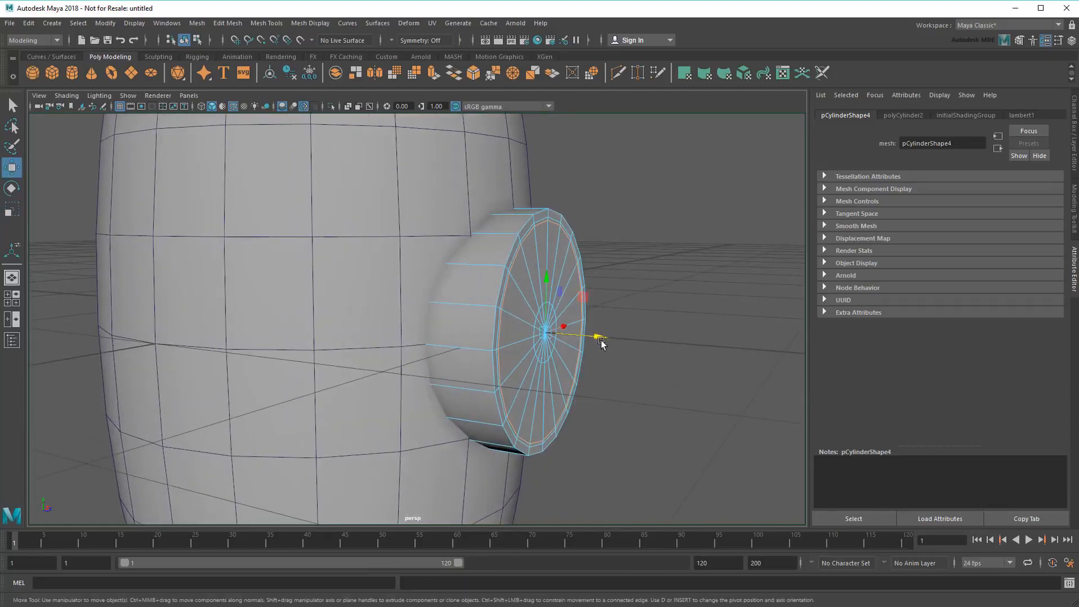
{"action": "left_click_drag", "start_coordinate": [601, 338], "coordinate": [583, 337]}
{"action": "right_click_drag", "start_coordinate": [568, 322], "coordinate": [602, 359], "text": "alt"}
{"action": "mouse_move", "coordinate": [602, 359]}
{"action": "left_mouse_down", "text": "alt"}
{"action": "mouse_move", "coordinate": [501, 359]}
{"action": "mouse_move", "coordinate": [535, 342]}
{"action": "mouse_move", "coordinate": [607, 362]}
{"action": "left_mouse_up", "text": "alt"}
{"action": "key", "text": "r"}
{"action": "key", "text": "w"}
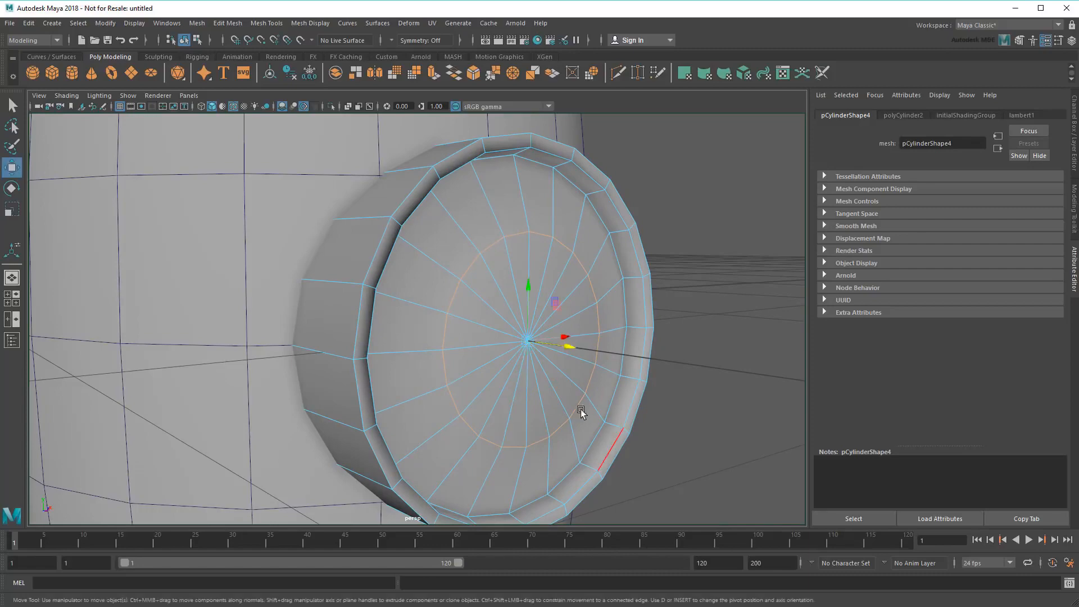
{"action": "left_click_drag", "start_coordinate": [578, 410], "coordinate": [659, 347], "text": "alt"}
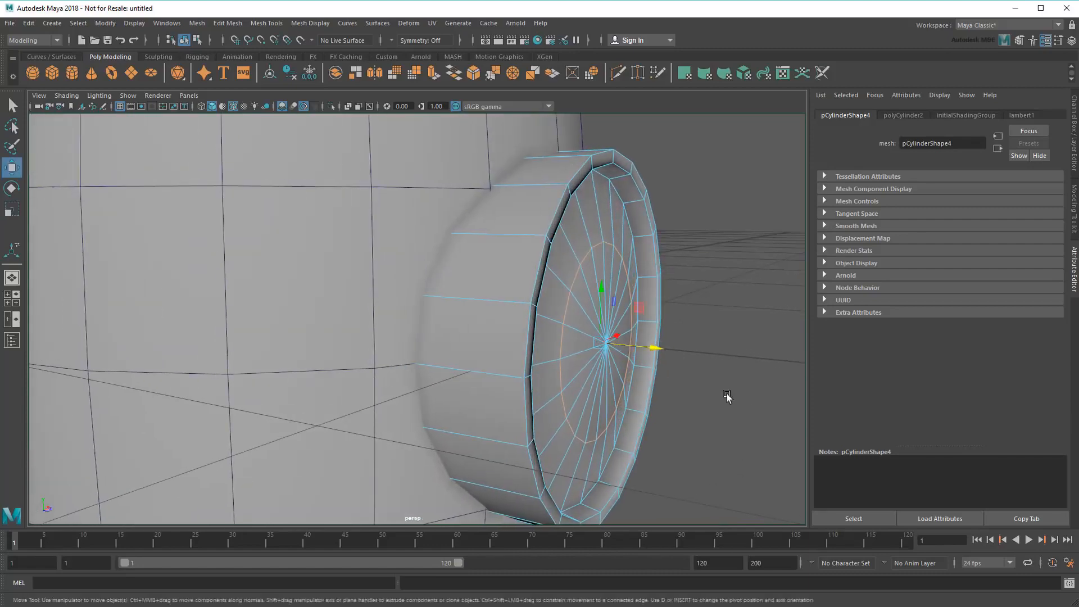
Step: Return to object mode and sink the whole disc deeper into the body, to about Z 0.91
{"action": "left_click", "coordinate": [724, 393]}
{"action": "right_click", "coordinate": [594, 215]}
{"action": "right_click_drag", "start_coordinate": [595, 215], "coordinate": [651, 199]}
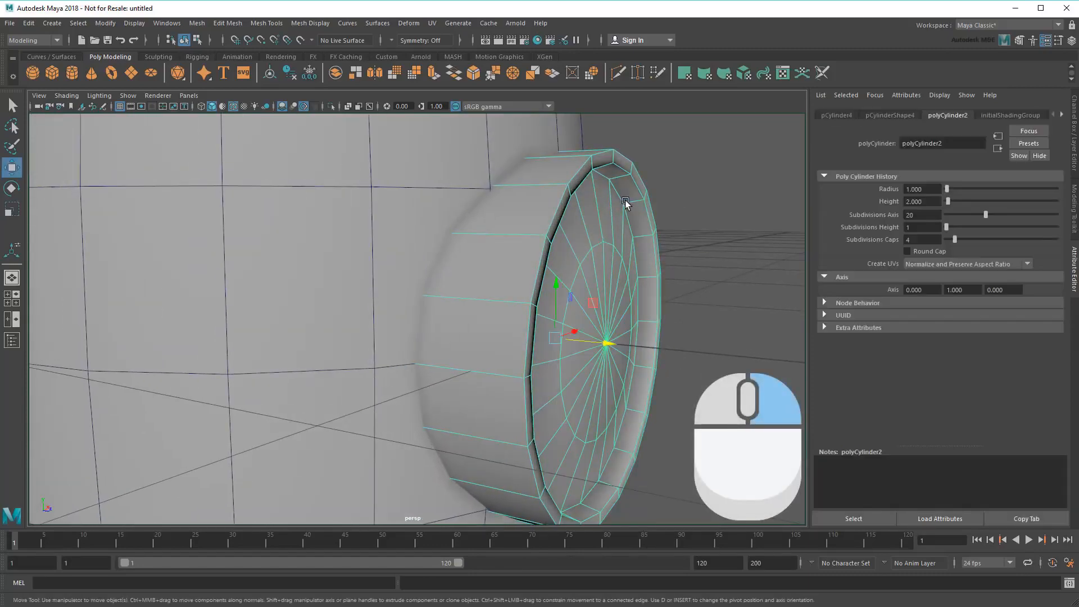
{"action": "left_click_drag", "start_coordinate": [609, 344], "coordinate": [581, 340]}
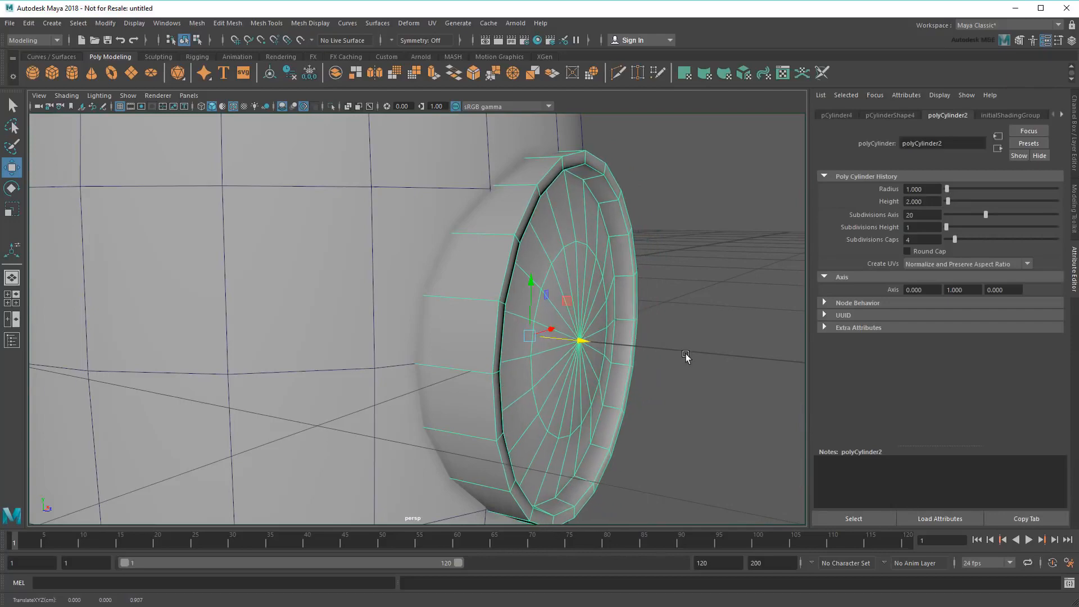
Step: Duplicate the round window straight up the body and scale the copy down uniformly to about 0.32
{"action": "scroll", "coordinate": [687, 359], "scroll_direction": "down", "scroll_amount": 5}
{"action": "left_click_drag", "start_coordinate": [690, 362], "coordinate": [627, 366], "text": "alt"}
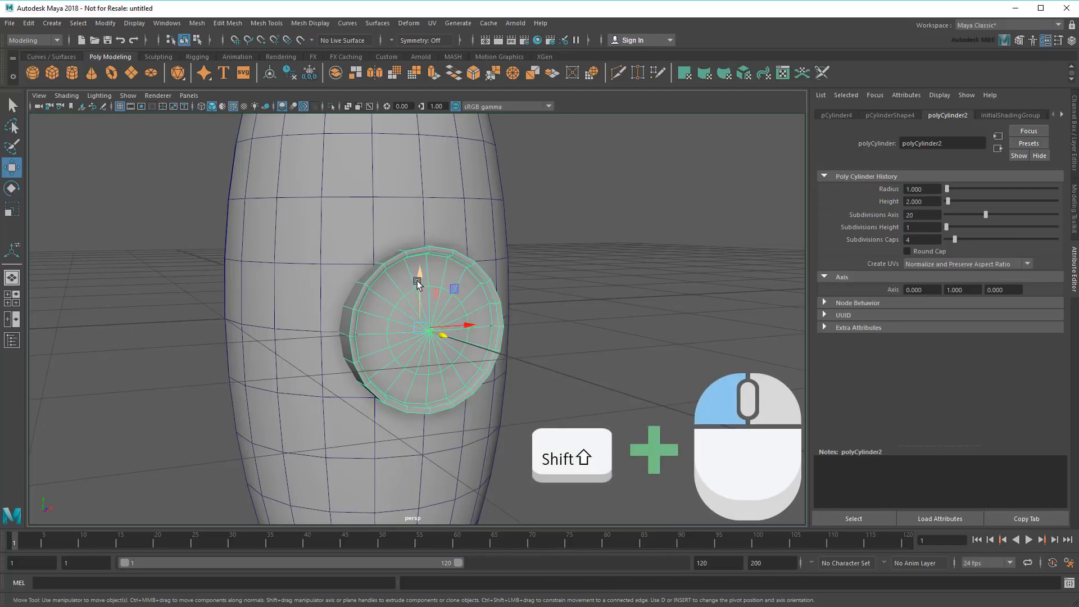
{"action": "left_click_drag", "start_coordinate": [420, 277], "coordinate": [426, 121], "text": "shift"}
{"action": "left_click_drag", "start_coordinate": [481, 208], "coordinate": [535, 300], "text": "alt"}
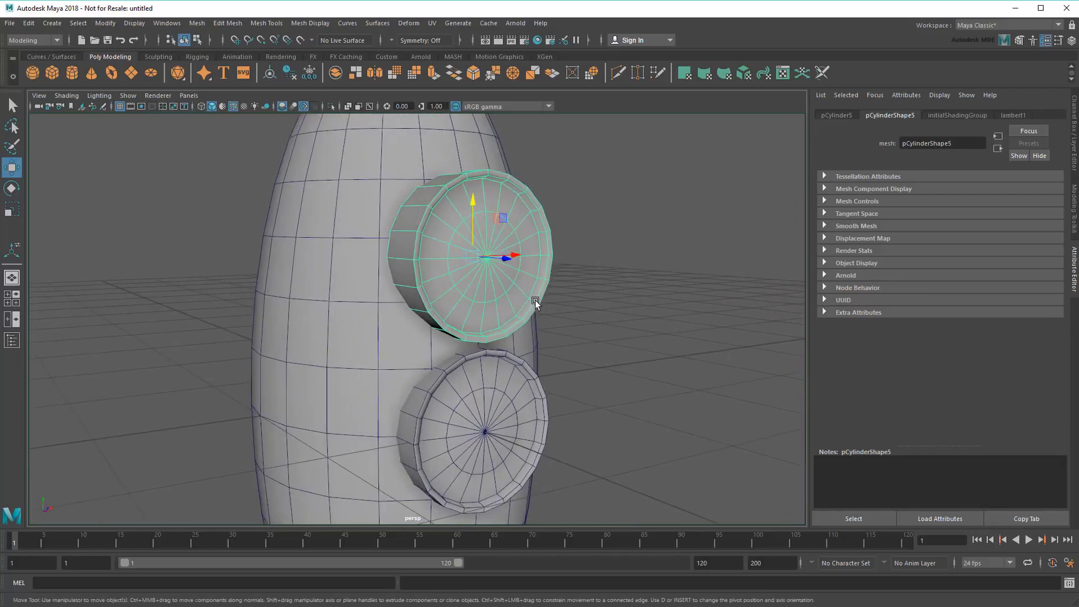
{"action": "key", "text": "r"}
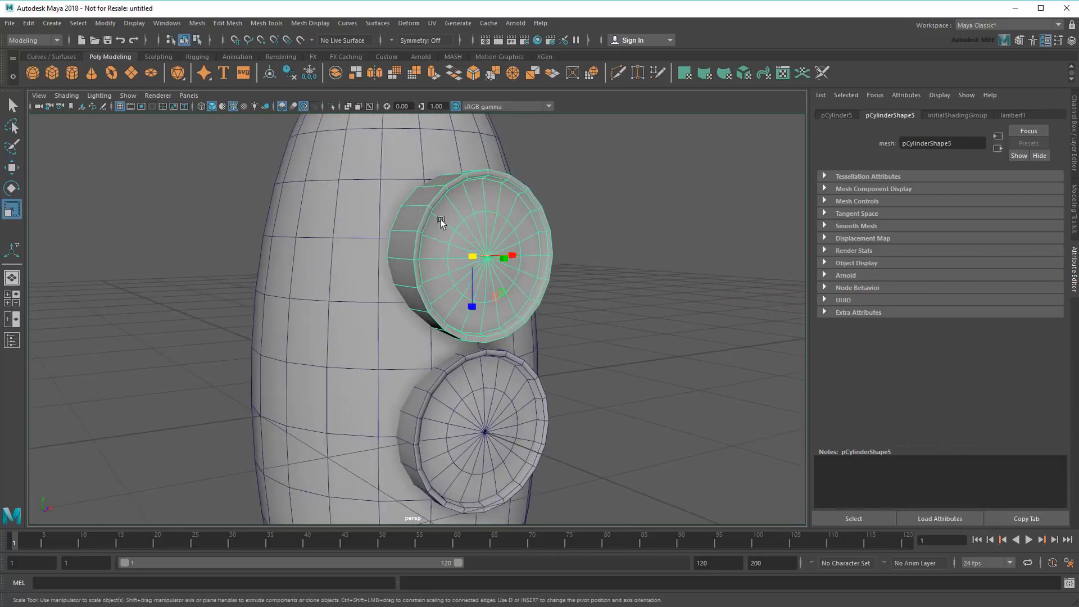
{"action": "mouse_move", "coordinate": [477, 252]}
{"action": "left_mouse_down"}
{"action": "mouse_move", "coordinate": [448, 255]}
{"action": "mouse_move", "coordinate": [461, 255]}
{"action": "left_mouse_up"}
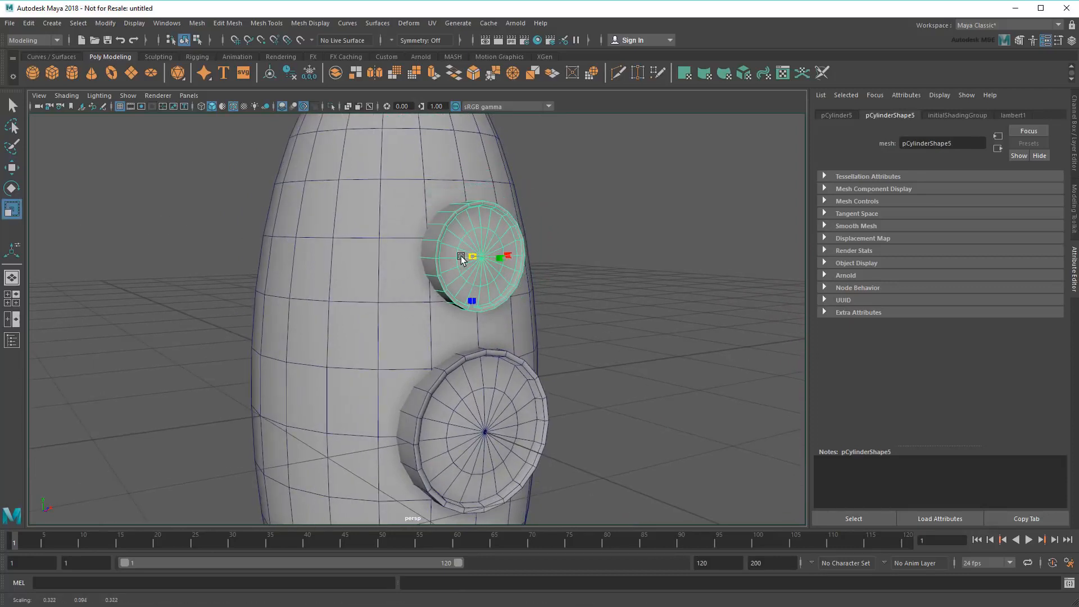
Step: Lower the small window slightly and tilt it about X to follow the body's curved surface
{"action": "left_click", "coordinate": [16, 168]}
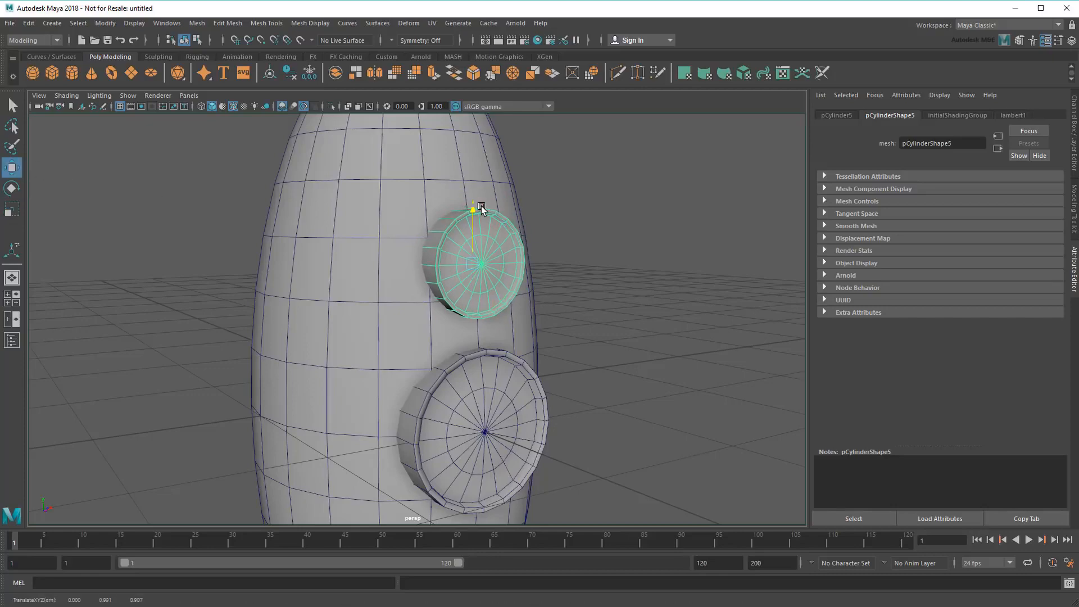
{"action": "left_click_drag", "start_coordinate": [545, 286], "coordinate": [603, 290], "text": "alt"}
{"action": "key", "text": "e"}
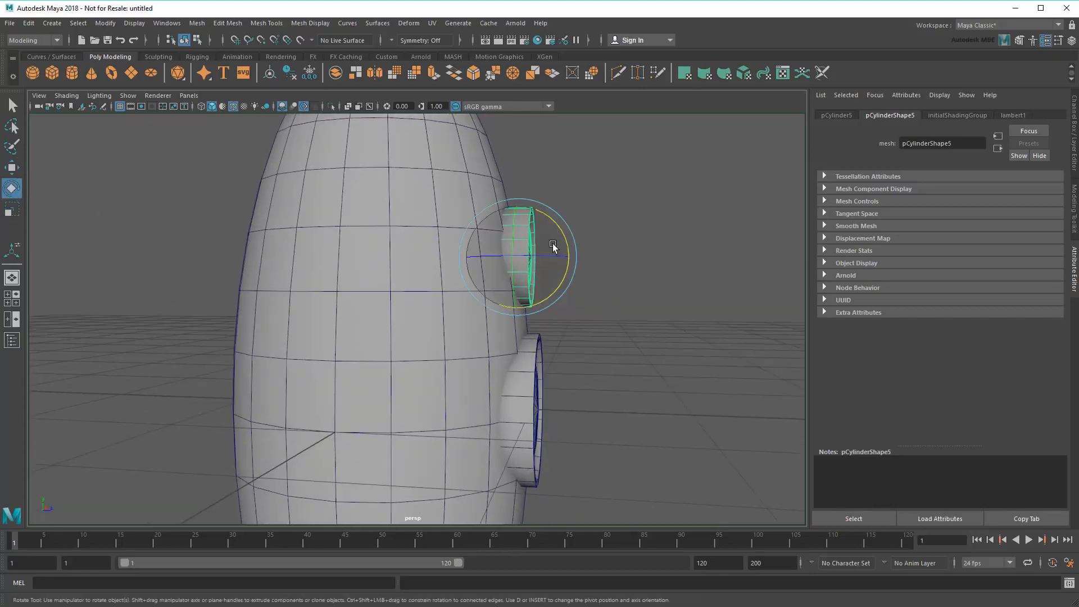
{"action": "left_click_drag", "start_coordinate": [550, 240], "coordinate": [550, 221]}
{"action": "left_click", "coordinate": [609, 277]}
Step: Merge the rocket body and both round windows into one mesh with a Boolean Union
{"action": "left_click_drag", "start_coordinate": [609, 277], "coordinate": [518, 349], "text": "alt"}
{"action": "scroll", "coordinate": [521, 351], "scroll_direction": "down", "scroll_amount": 4}
{"action": "middle_click_drag", "start_coordinate": [530, 356], "coordinate": [537, 318], "text": "alt"}
{"action": "left_click_drag", "start_coordinate": [537, 318], "coordinate": [544, 326], "text": "alt"}
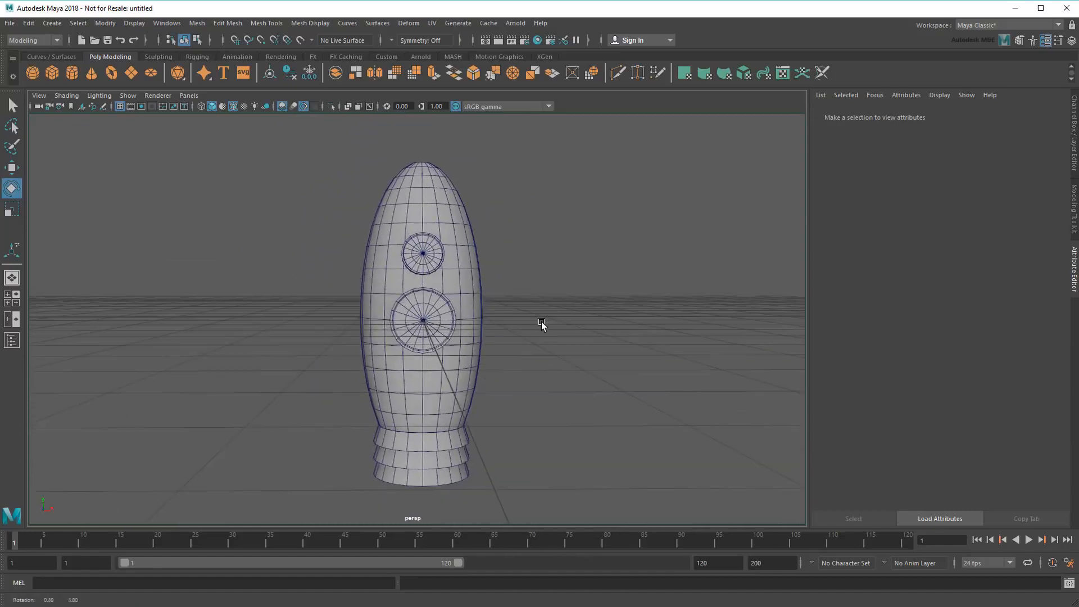
{"action": "key", "text": "q"}
{"action": "left_click", "coordinate": [407, 189], "text": "shift"}
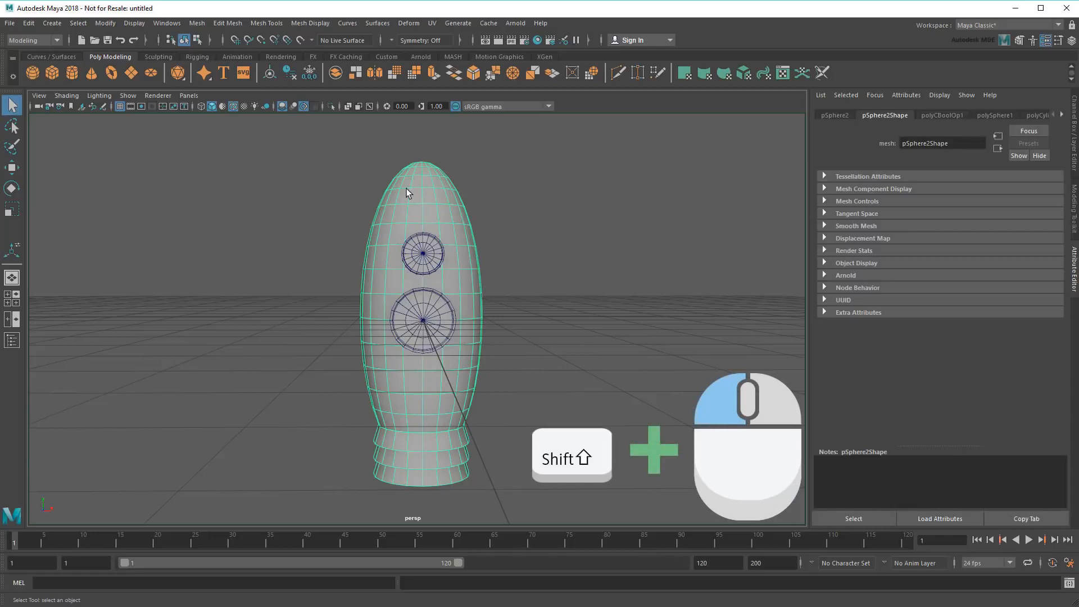
{"action": "left_click", "coordinate": [430, 254], "text": "shift"}
{"action": "left_click", "coordinate": [430, 306], "text": "shift"}
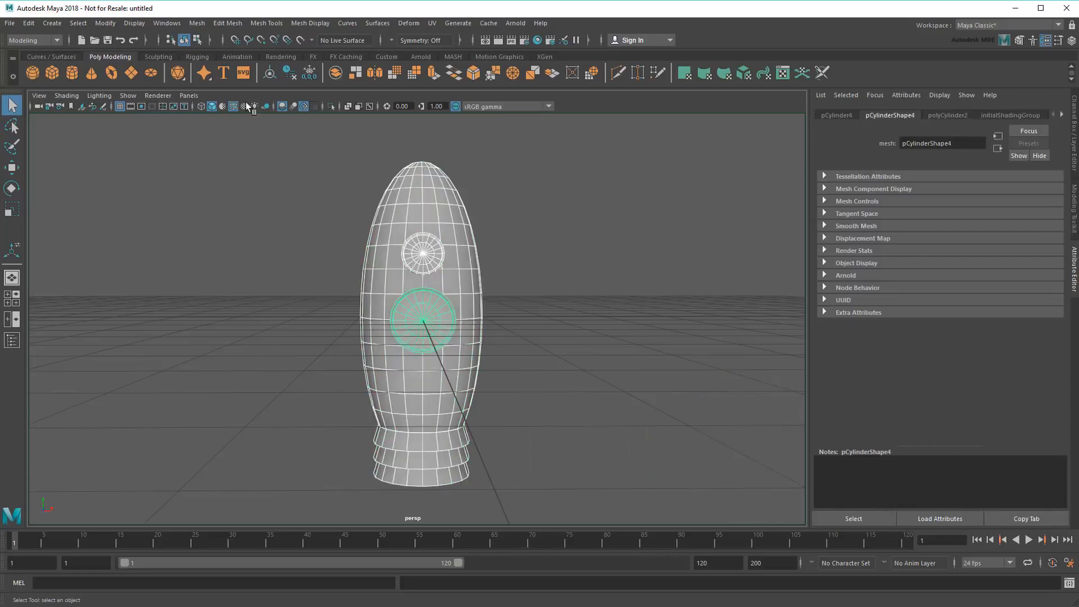
{"action": "left_click", "coordinate": [197, 24]}
{"action": "mouse_move", "coordinate": [214, 53]}
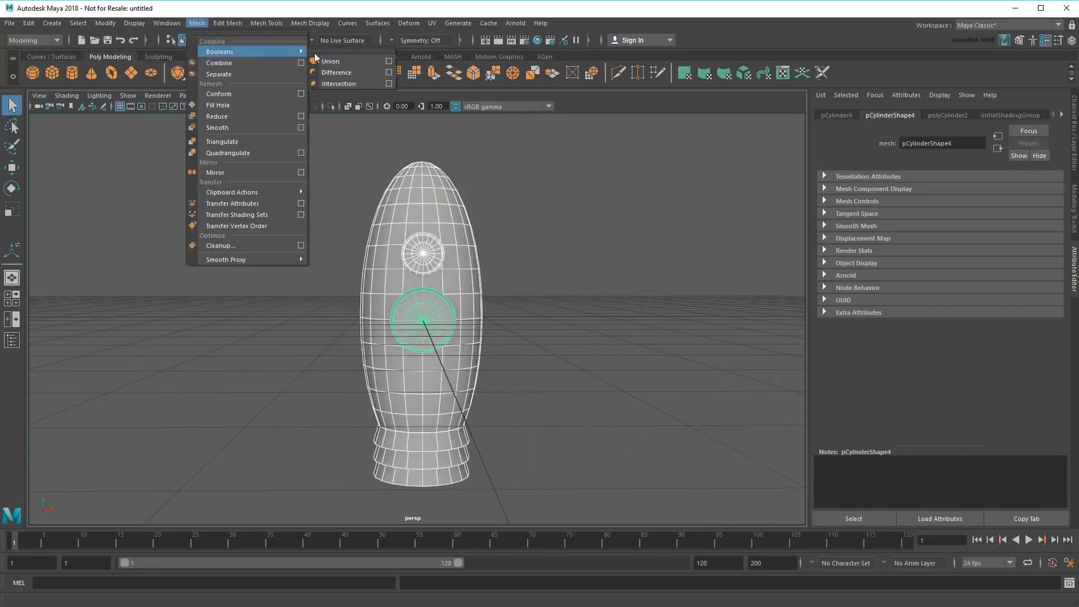
{"action": "left_click", "coordinate": [360, 61]}
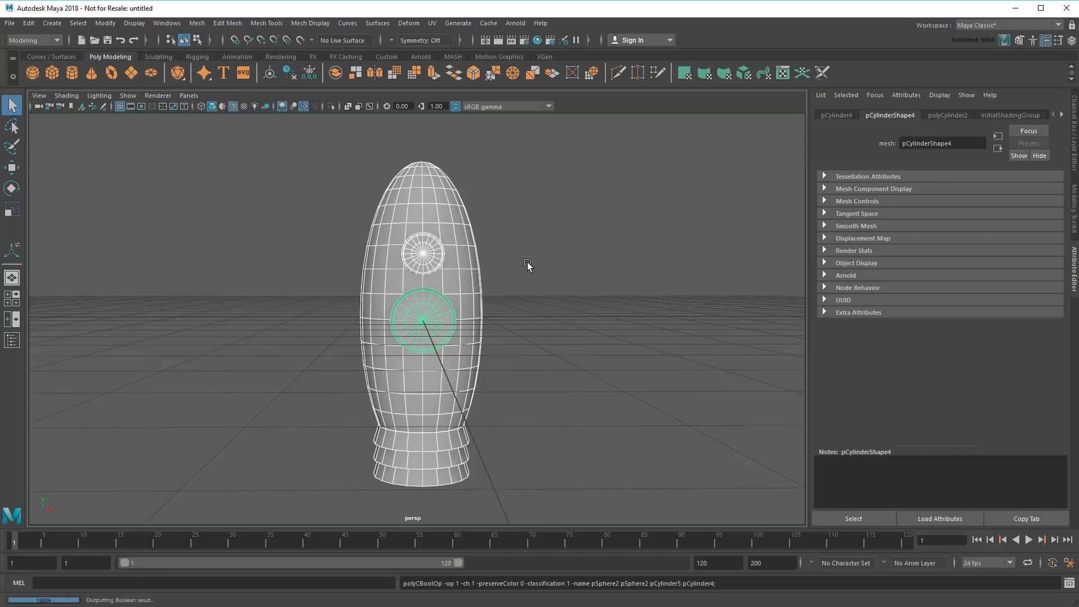
{"action": "left_click", "coordinate": [546, 288]}
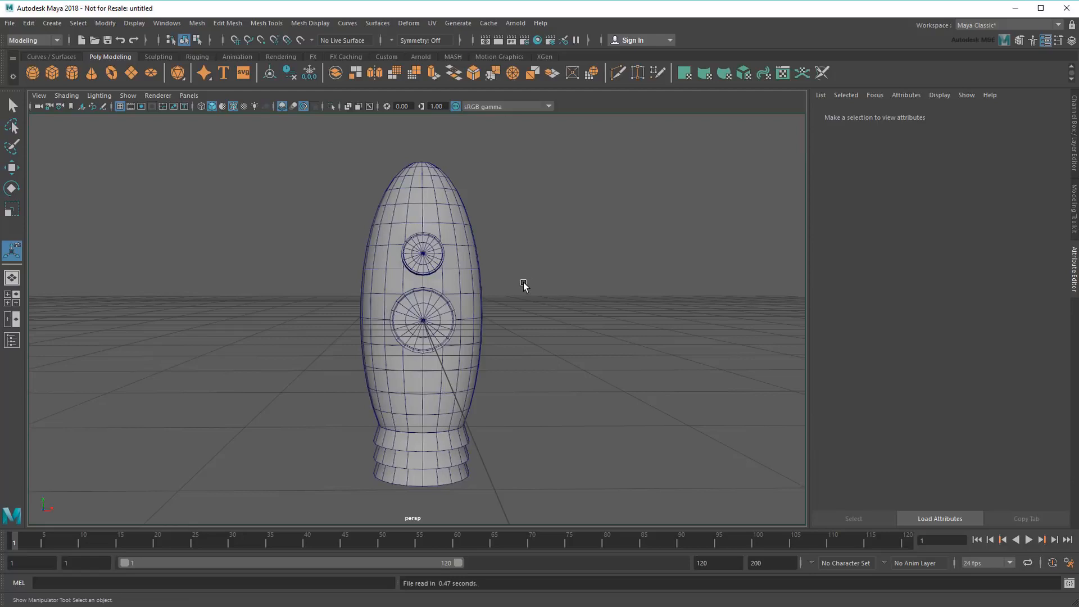
Step: Create a polygon cone and switch the viewport to wireframe display
{"action": "left_click", "coordinate": [92, 74]}
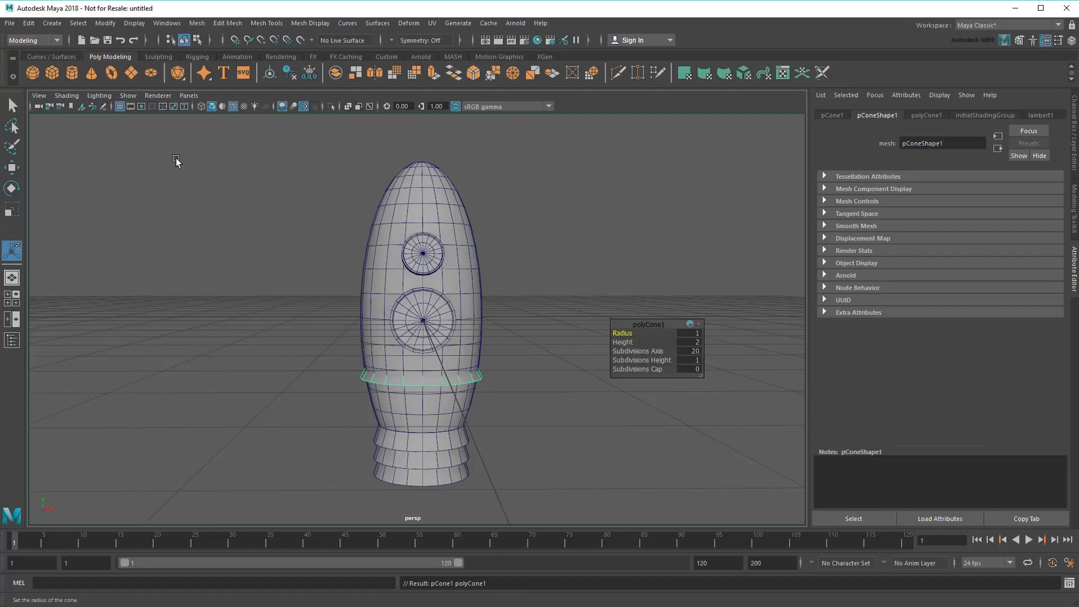
{"action": "left_click", "coordinate": [68, 96]}
{"action": "left_click", "coordinate": [85, 117]}
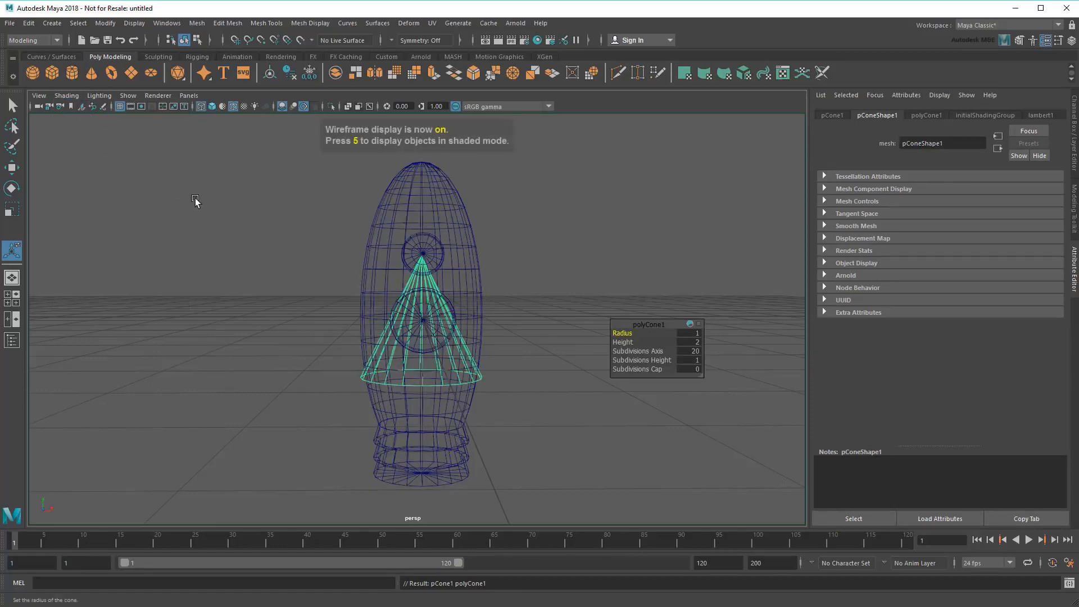
Step: Move the cone straight up over the body's tip and restore smooth shading for all objects
{"action": "scroll", "coordinate": [315, 230], "scroll_direction": "up", "scroll_amount": 3}
{"action": "left_click_drag", "start_coordinate": [325, 228], "coordinate": [302, 312]}
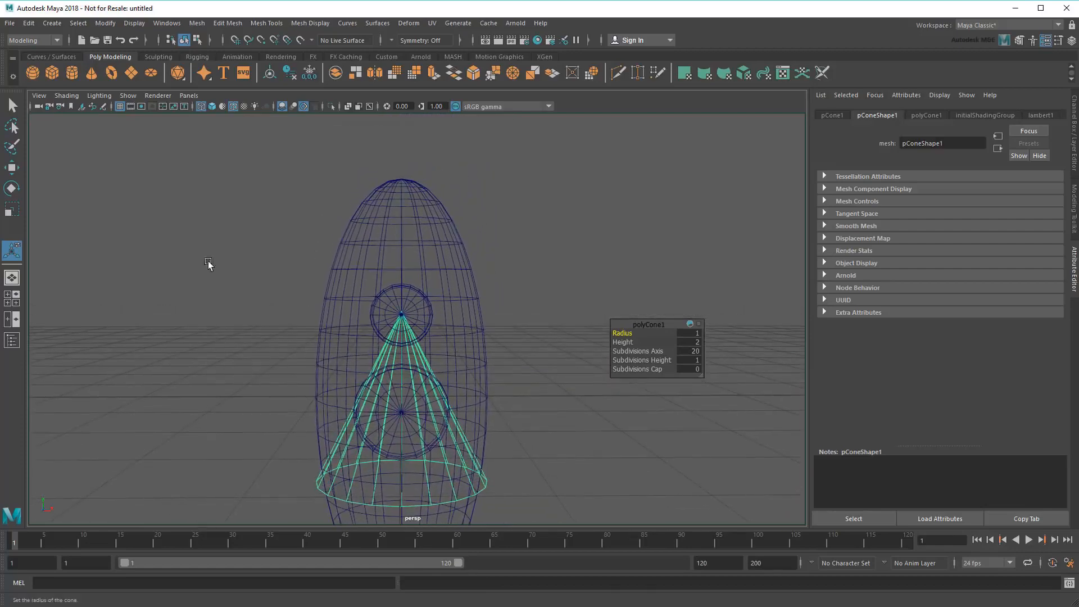
{"action": "key", "text": "w"}
{"action": "left_click_drag", "start_coordinate": [406, 348], "coordinate": [402, 128]}
{"action": "middle_click_drag", "start_coordinate": [477, 189], "coordinate": [483, 277], "text": "alt"}
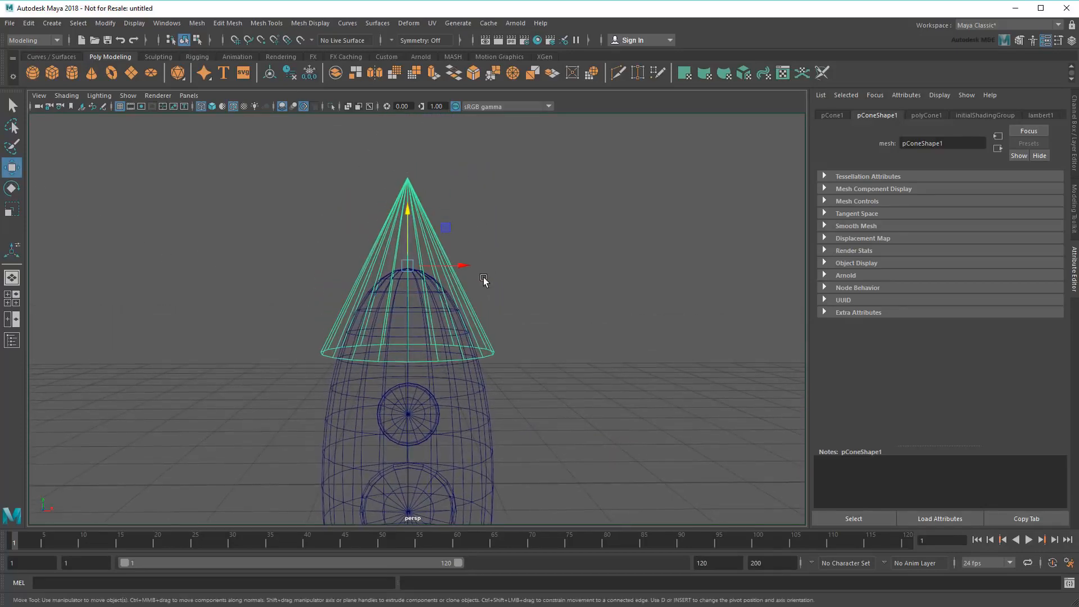
{"action": "left_click", "coordinate": [66, 96]}
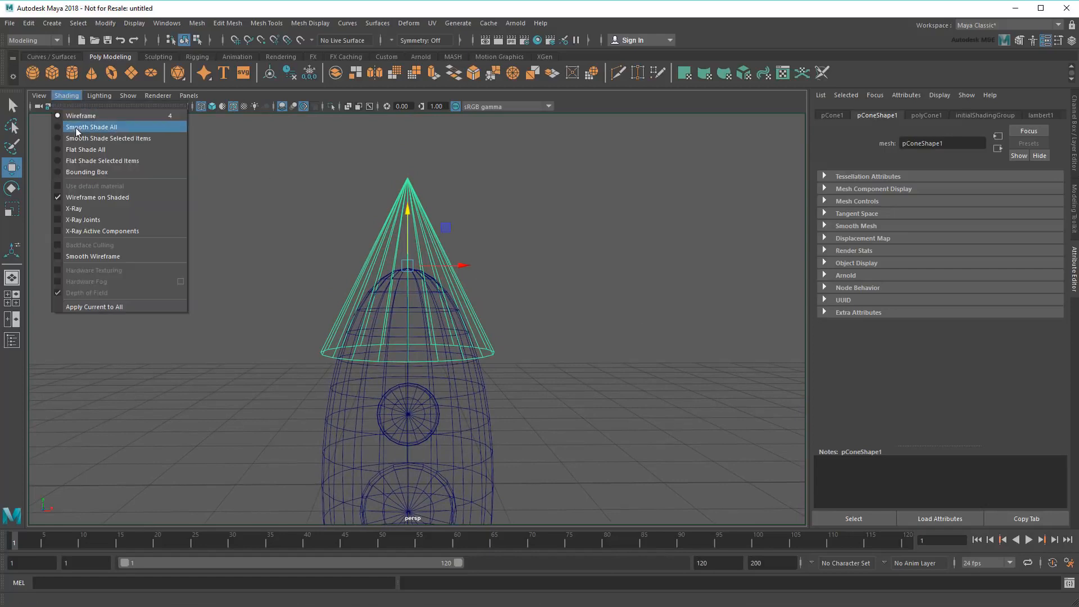
{"action": "left_click", "coordinate": [85, 123]}
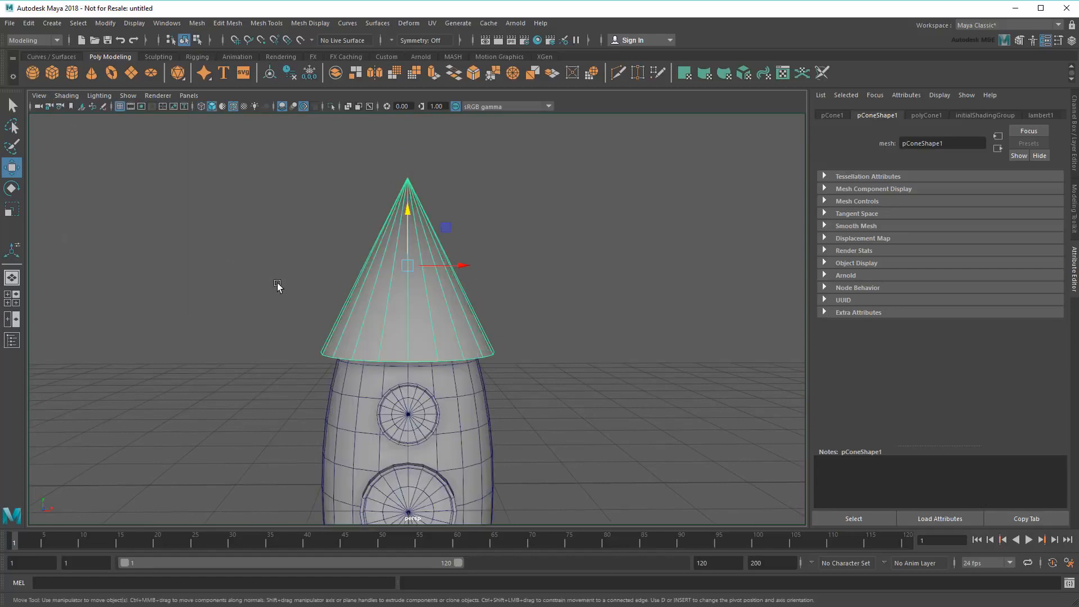
Step: Scale the cone uniformly to about 0.73 and lower it slightly so its base meets the rocket body's upper contour
{"action": "left_click", "coordinate": [12, 210]}
{"action": "scroll", "coordinate": [433, 331], "scroll_direction": "up", "scroll_amount": 2}
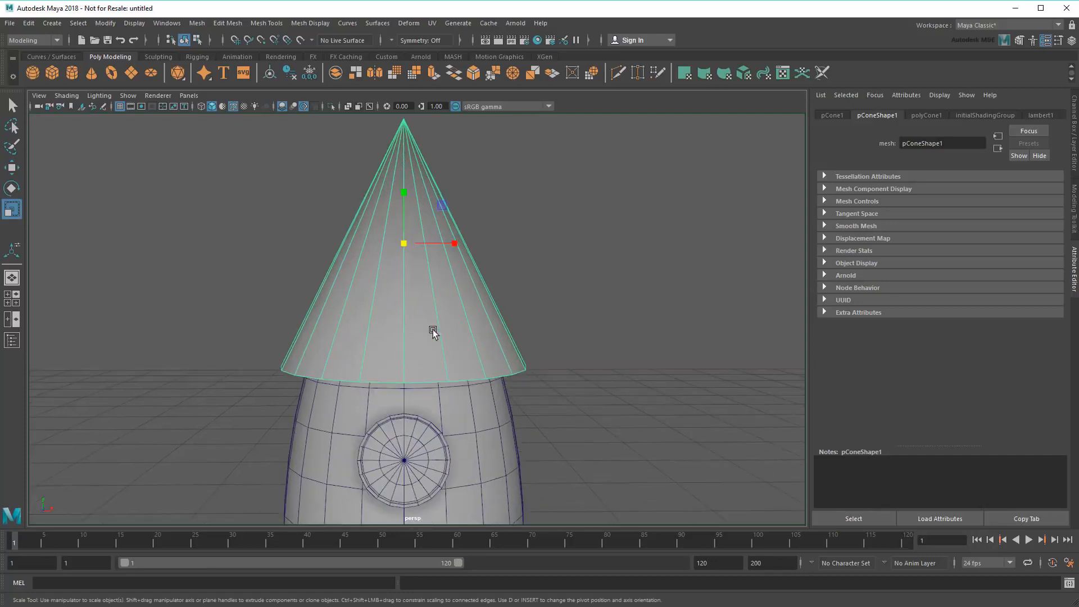
{"action": "left_click_drag", "start_coordinate": [404, 244], "coordinate": [352, 245]}
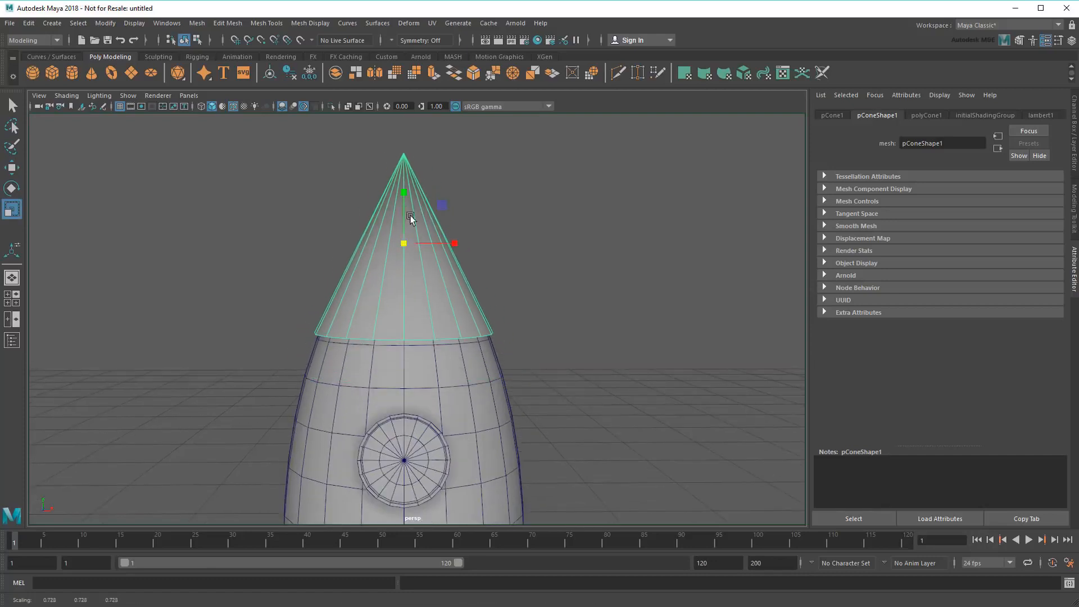
{"action": "key", "text": "w"}
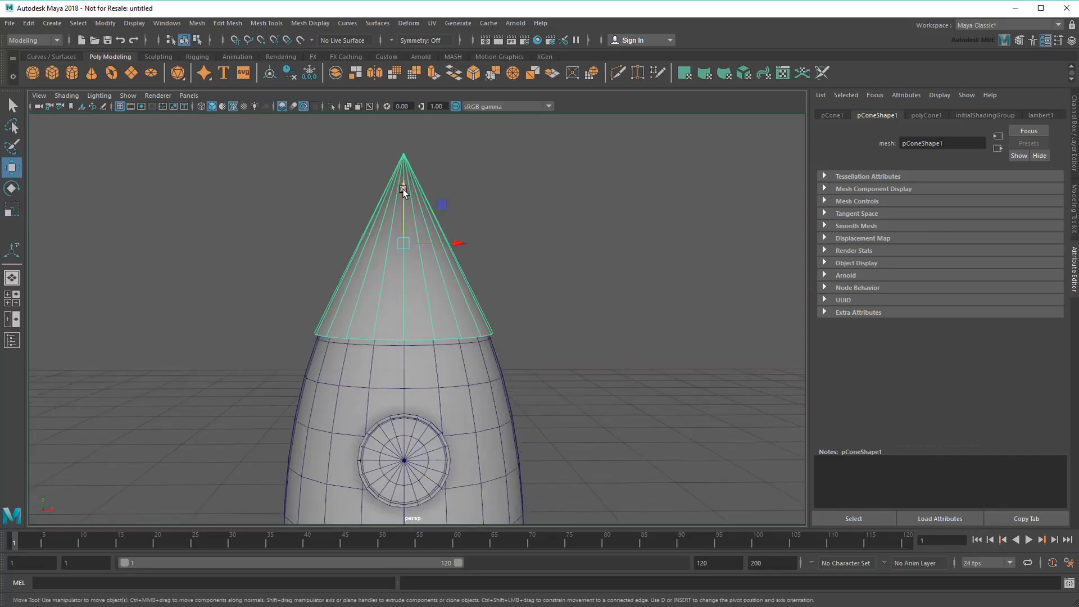
{"action": "left_click_drag", "start_coordinate": [403, 188], "coordinate": [403, 194]}
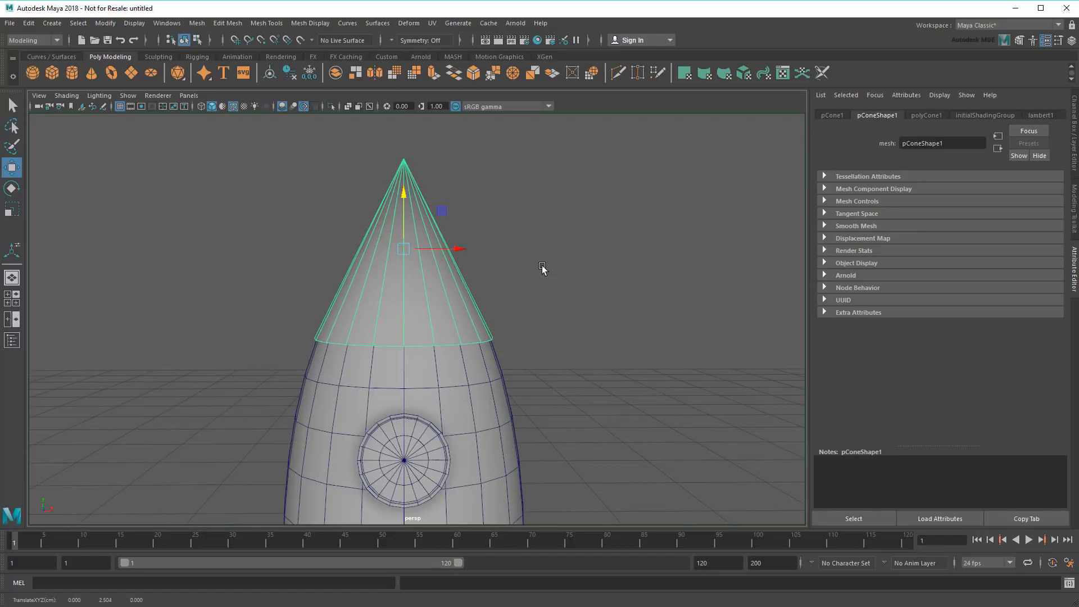
Step: Switch to component mode to show the cone's vertices and set the cone's height subdivisions to 7
{"action": "scroll", "coordinate": [543, 269], "scroll_direction": "up", "scroll_amount": 2}
{"action": "middle_click_drag", "start_coordinate": [544, 272], "coordinate": [577, 288], "text": "alt"}
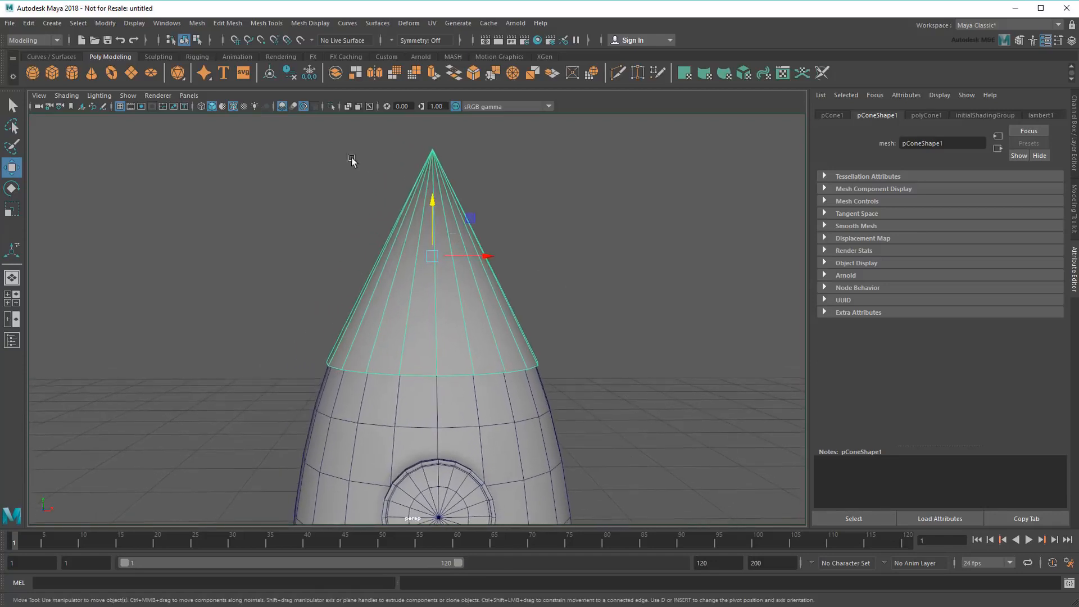
{"action": "left_click", "coordinate": [197, 40]}
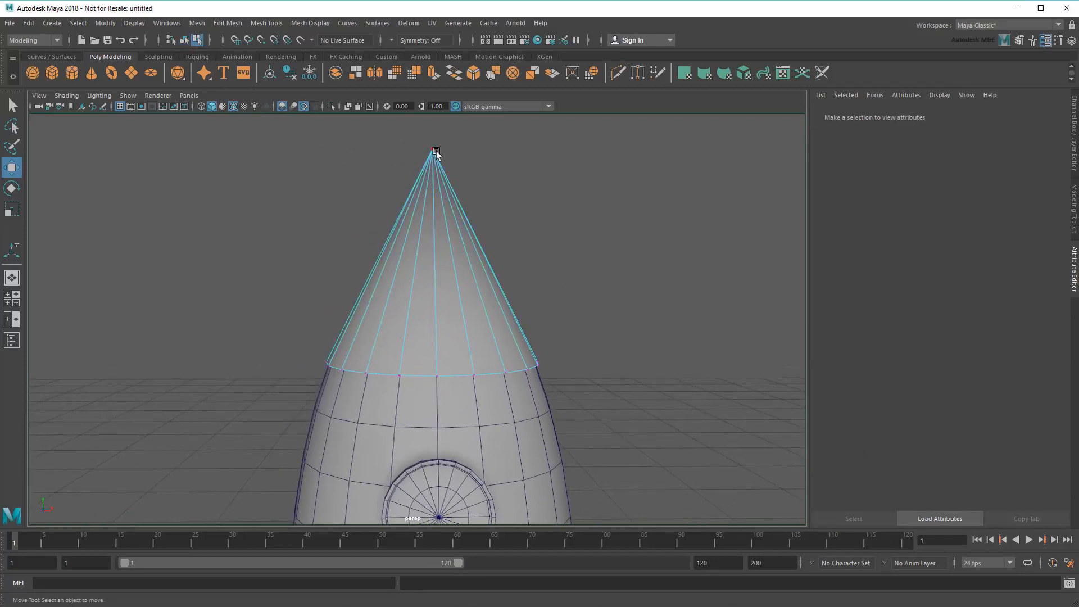
{"action": "left_click", "coordinate": [436, 151]}
{"action": "left_click", "coordinate": [507, 373]}
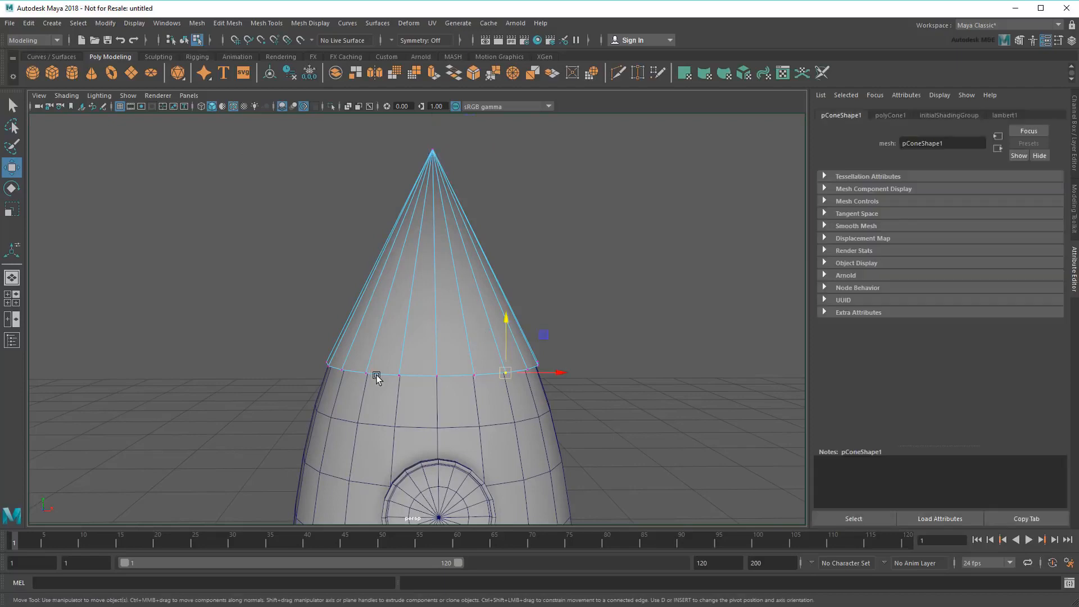
{"action": "left_click", "coordinate": [376, 376]}
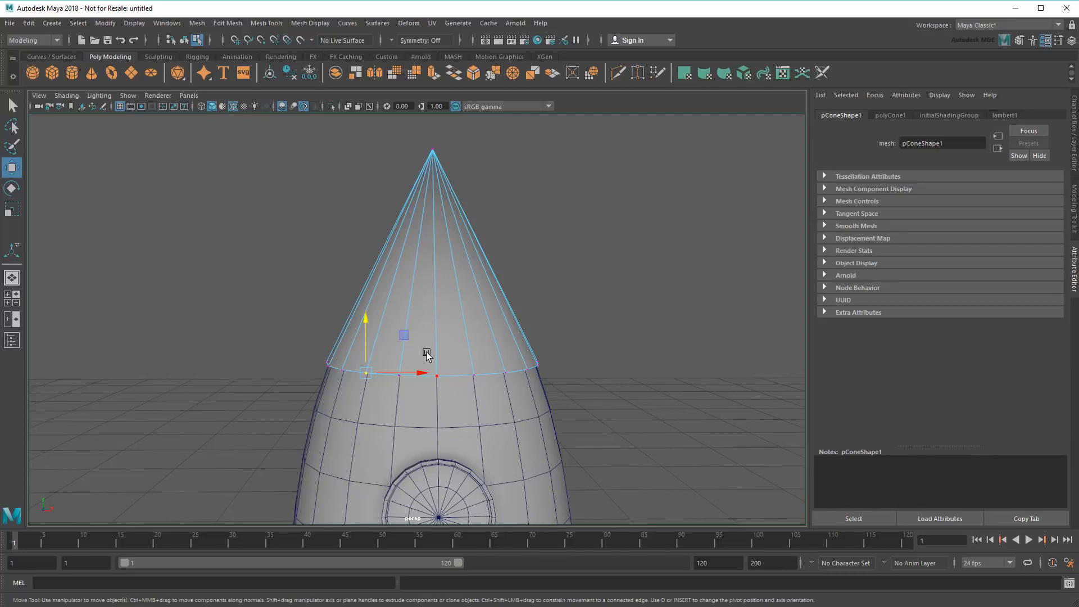
{"action": "left_click", "coordinate": [887, 115]}
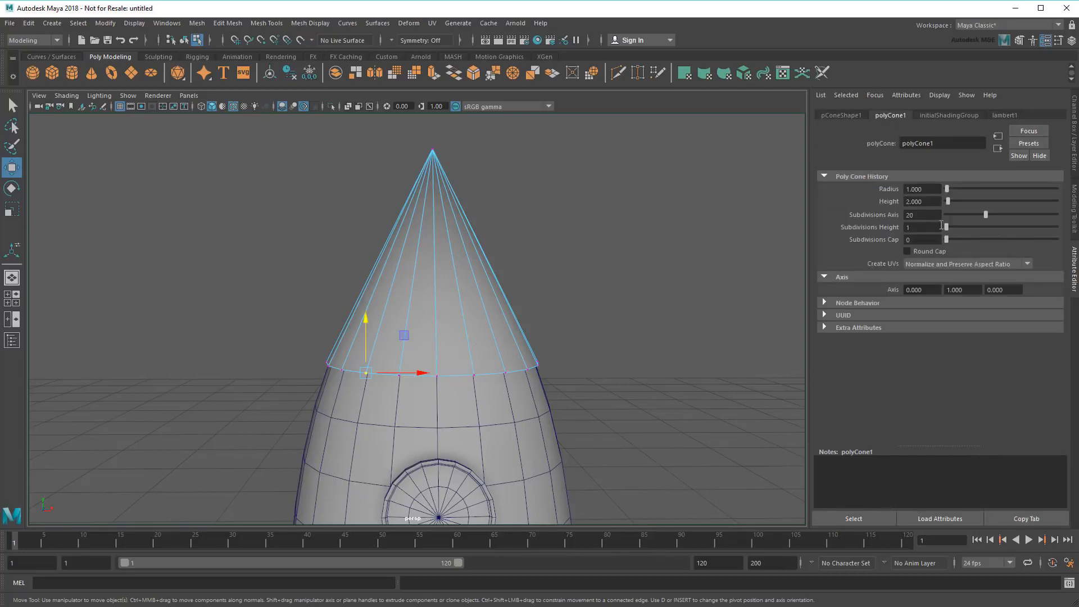
{"action": "left_click_drag", "start_coordinate": [947, 228], "coordinate": [960, 231]}
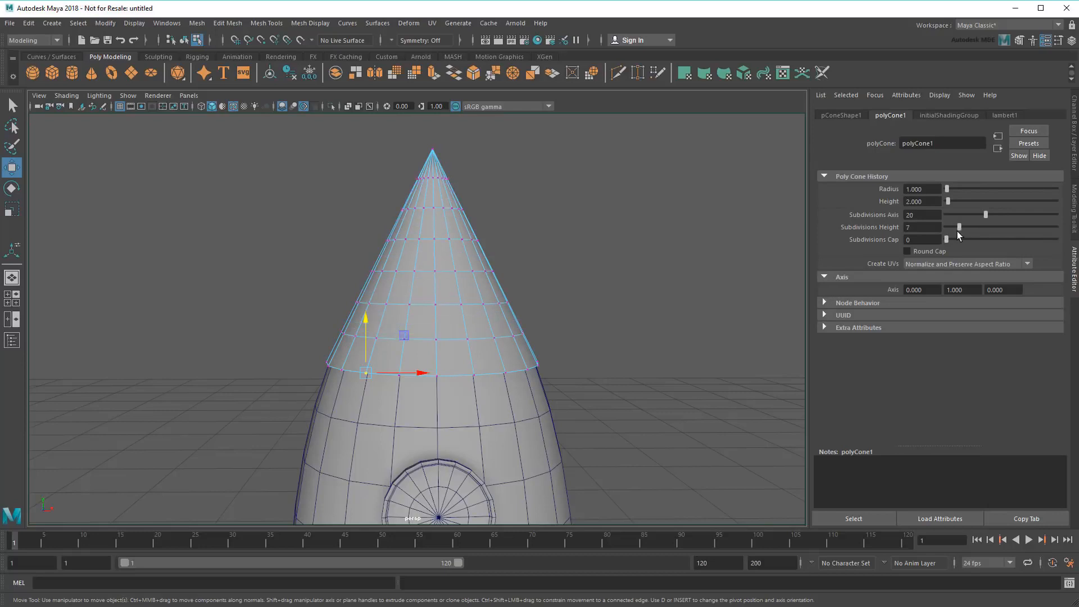
{"action": "left_click", "coordinate": [644, 304]}
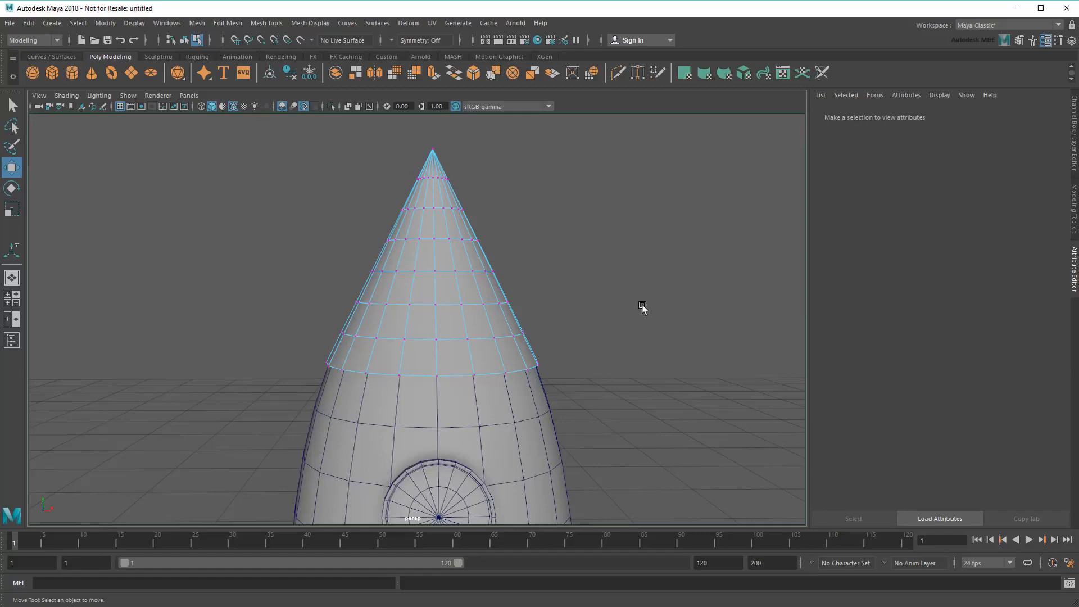
Step: Select the cone's tip vertex, turn on Soft Select and adjust the falloff radius so it stops at the cone's base ring
{"action": "left_click", "coordinate": [433, 151]}
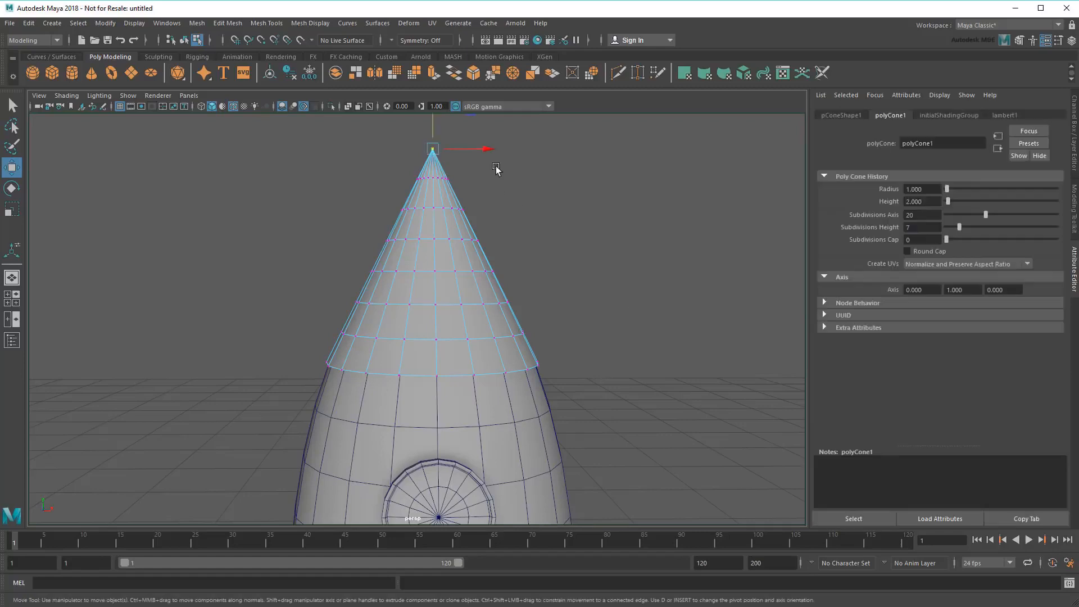
{"action": "middle_click_drag", "start_coordinate": [503, 185], "coordinate": [506, 224], "text": "alt"}
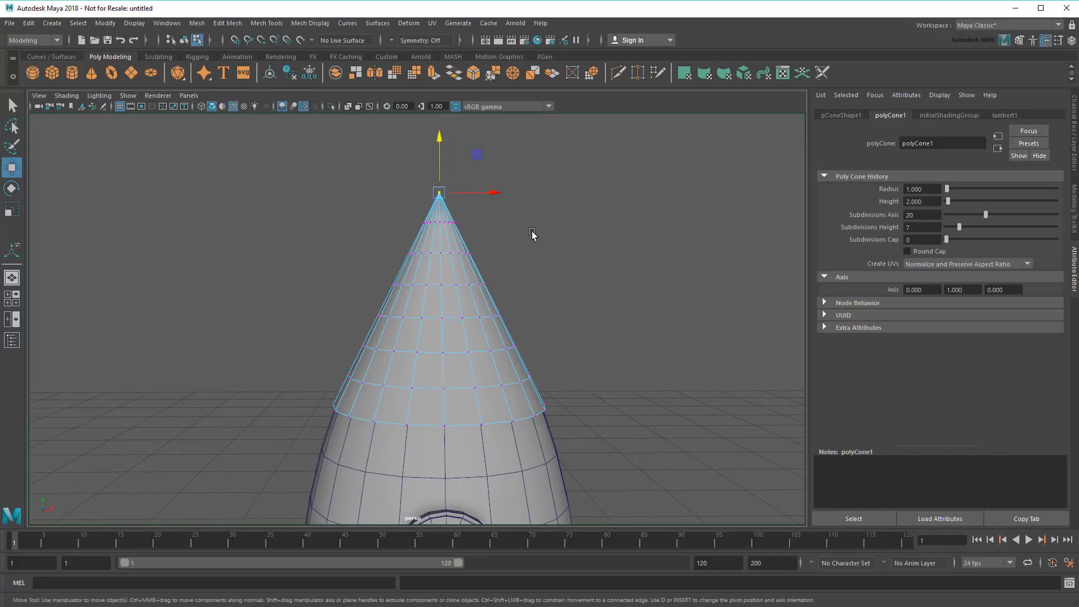
{"action": "key", "text": "b"}
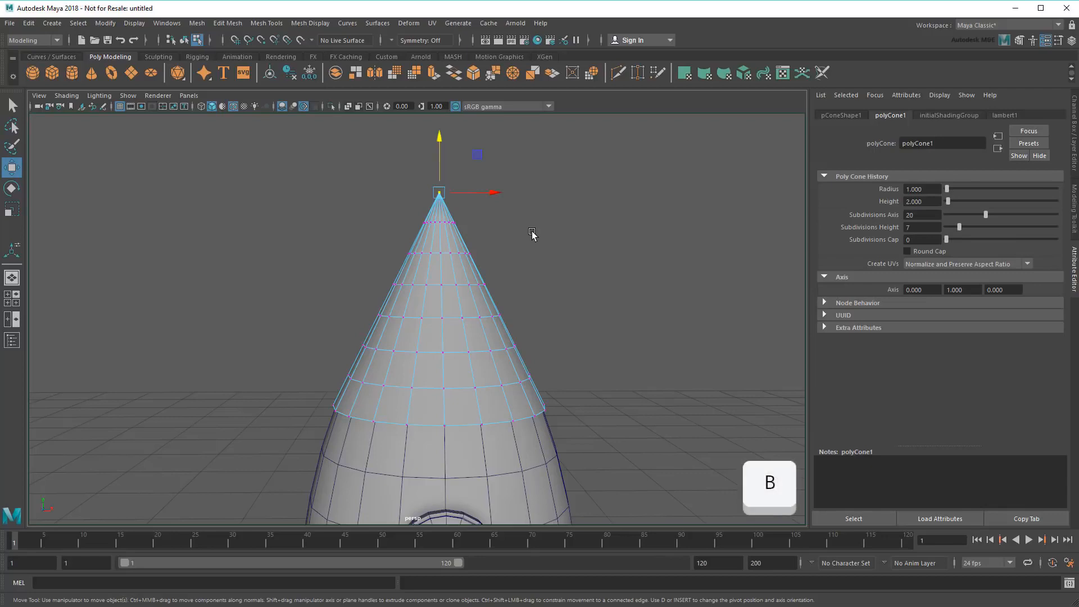
{"action": "key", "text": "b"}
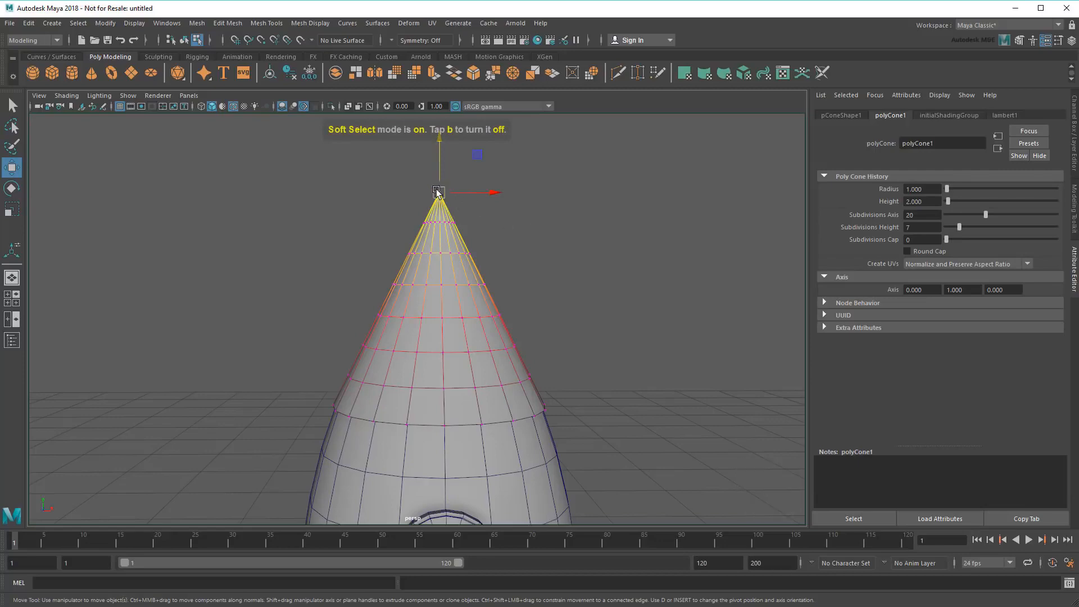
{"action": "left_click_drag", "start_coordinate": [437, 193], "coordinate": [540, 236], "text": "alt"}
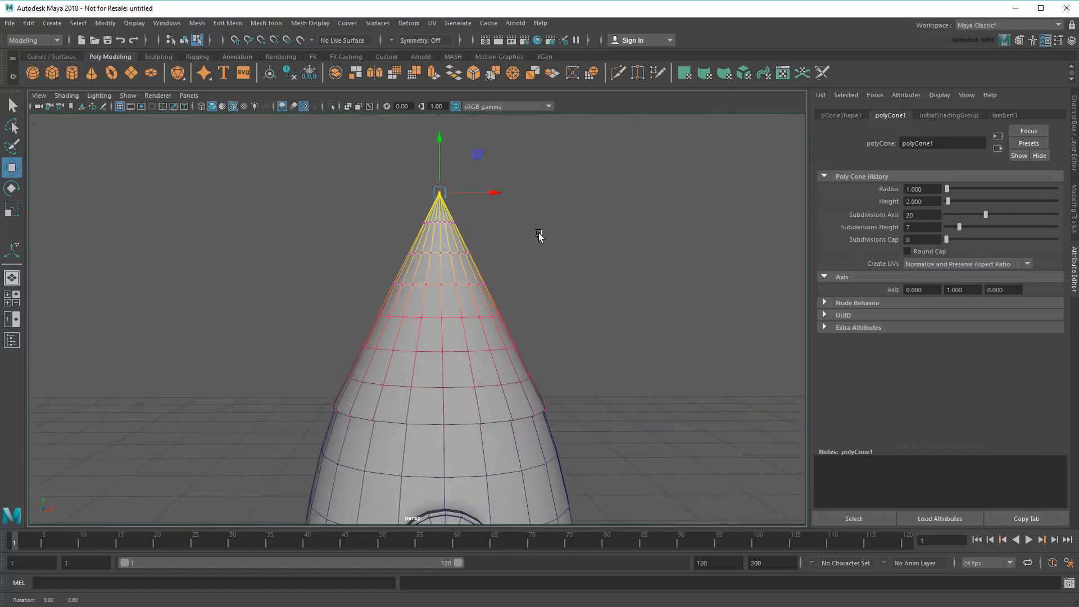
{"action": "left_click_drag", "start_coordinate": [439, 193], "coordinate": [420, 193]}
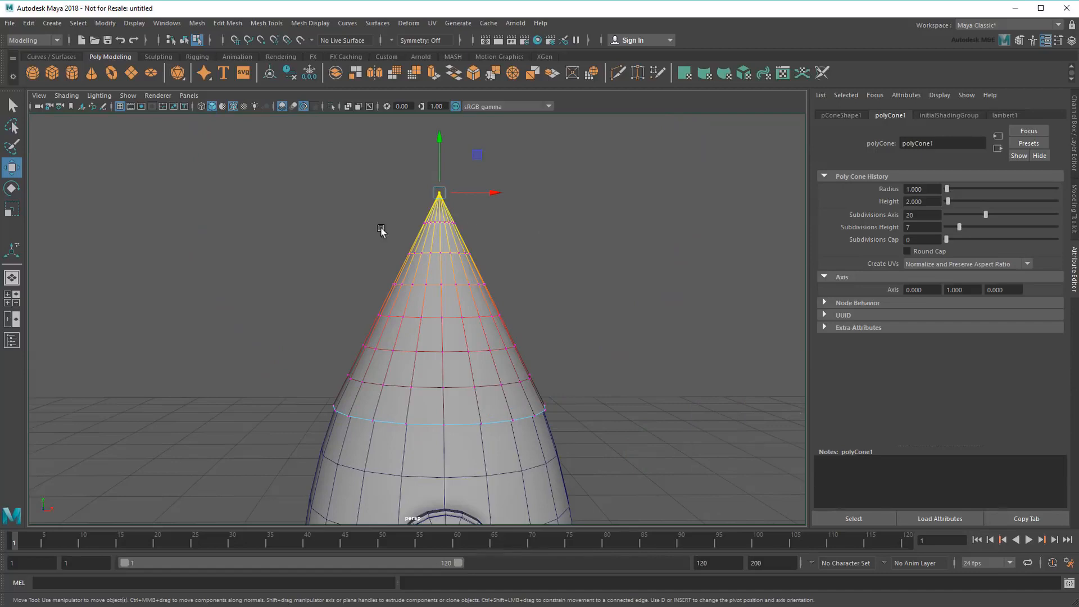
Step: Scale the soft selection vertically to bulge the cone's sides, and pull the tip down to continue the body's curve
{"action": "left_click", "coordinate": [12, 209]}
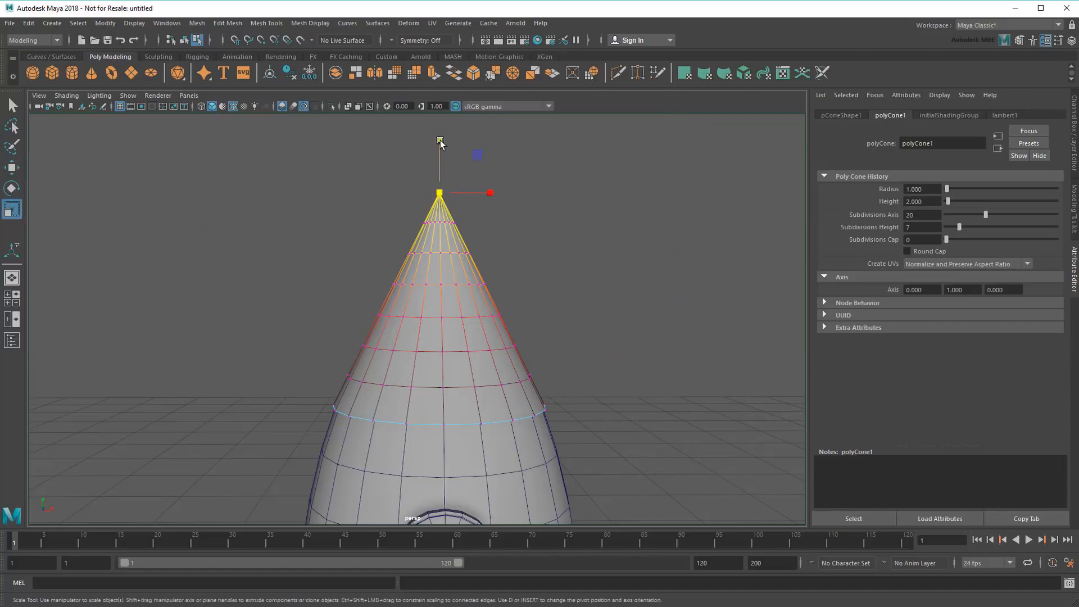
{"action": "left_click_drag", "start_coordinate": [440, 143], "coordinate": [450, 175]}
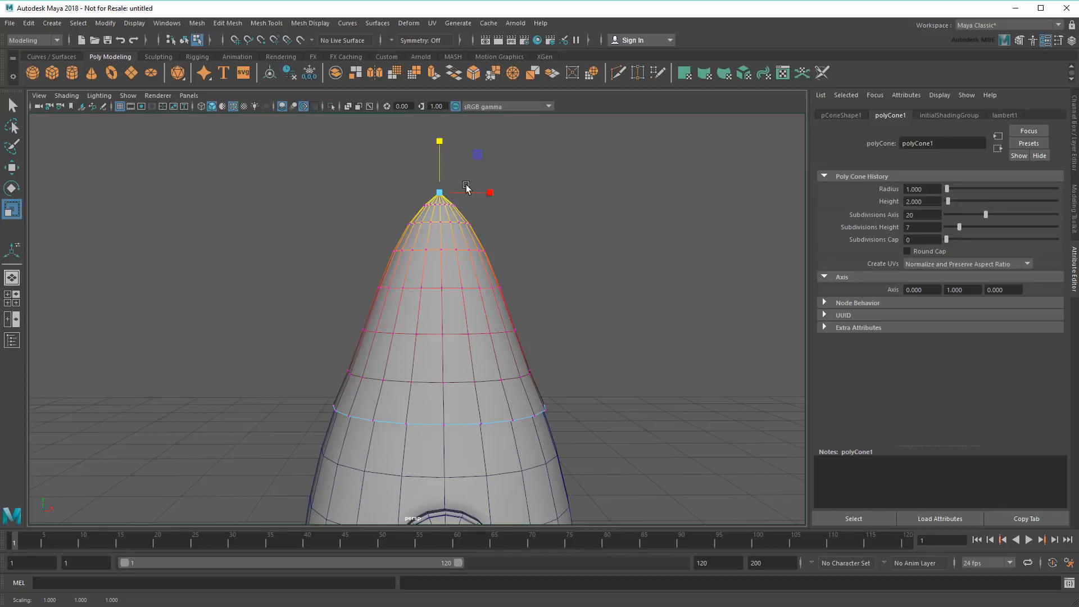
{"action": "left_click", "coordinate": [12, 168]}
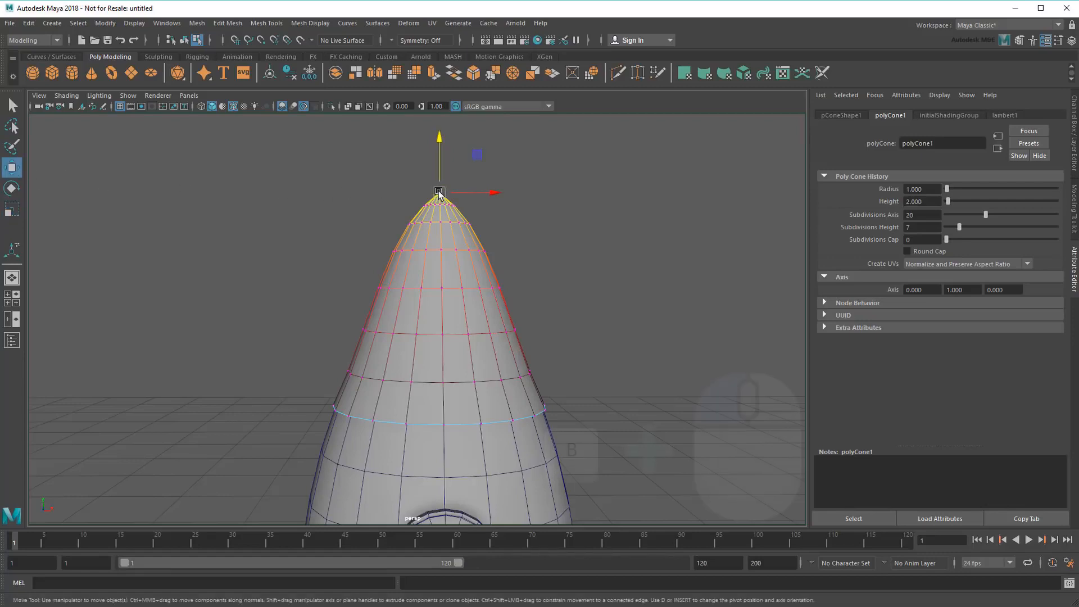
{"action": "left_click_drag", "start_coordinate": [438, 190], "coordinate": [439, 193]}
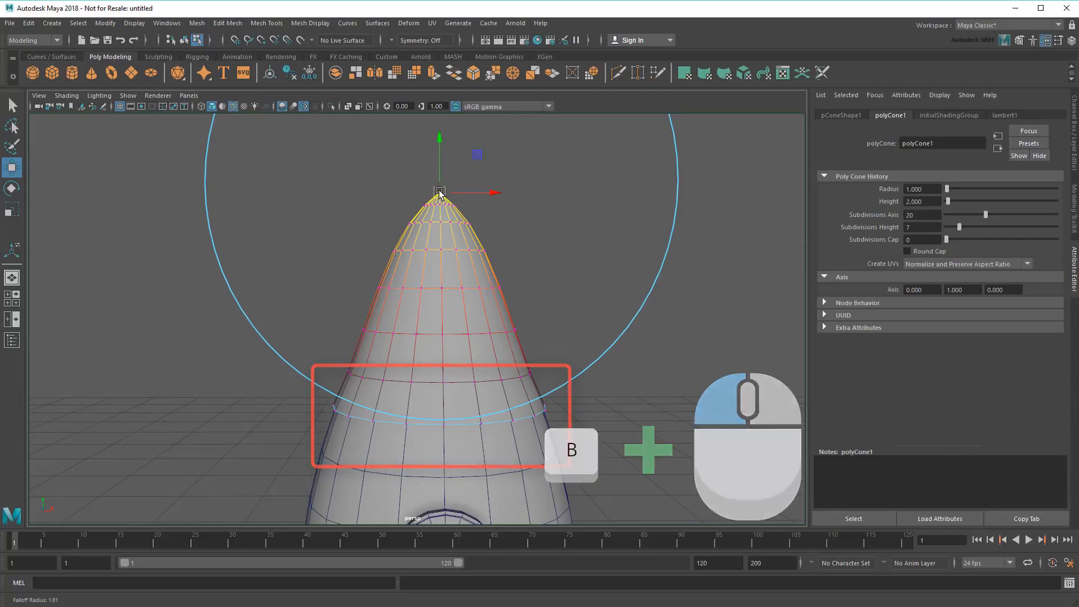
{"action": "left_click_drag", "start_coordinate": [439, 140], "coordinate": [440, 214]}
{"action": "middle_click_drag", "start_coordinate": [607, 324], "coordinate": [617, 291], "text": "alt"}
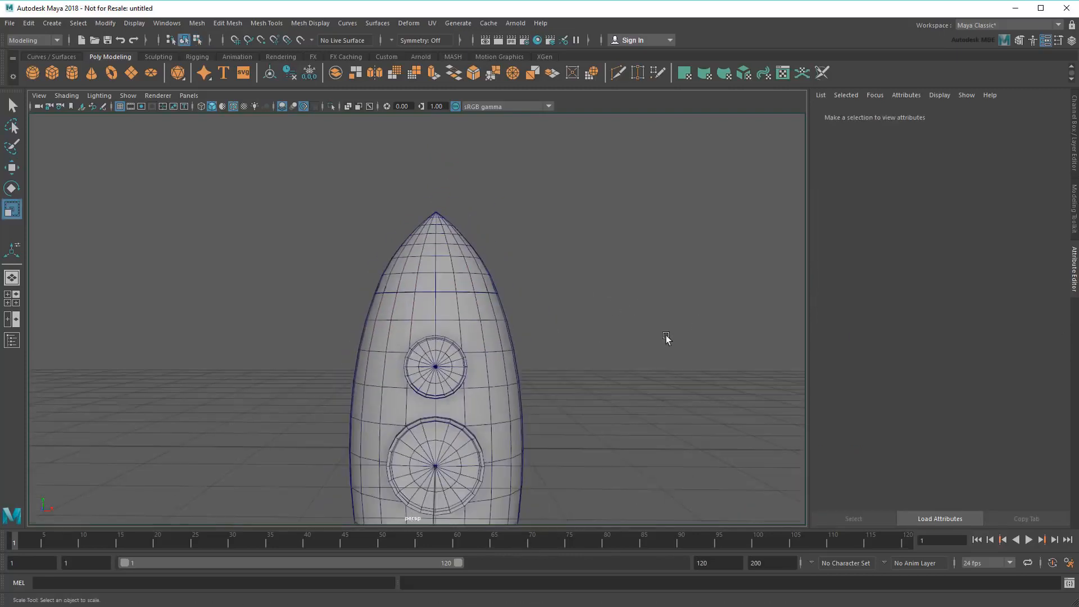
Step: Merge the rocket body and the rounded nose cone into one mesh with a Boolean Union
{"action": "middle_click_drag", "start_coordinate": [667, 339], "coordinate": [653, 325], "text": "alt"}
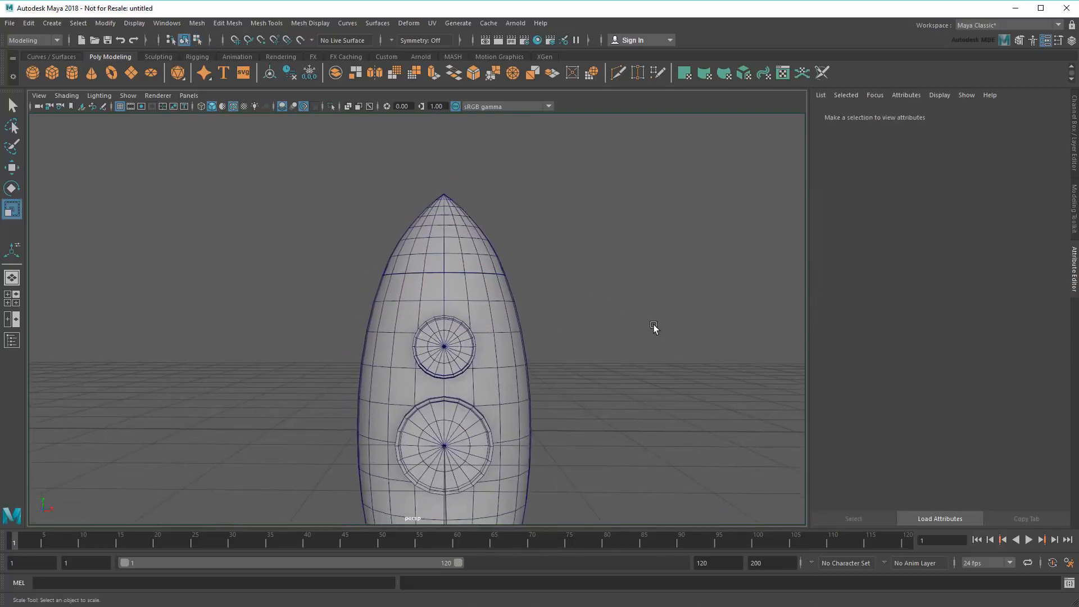
{"action": "left_click", "coordinate": [455, 386]}
{"action": "left_click", "coordinate": [434, 229], "text": "shift"}
{"action": "left_click", "coordinate": [197, 23]}
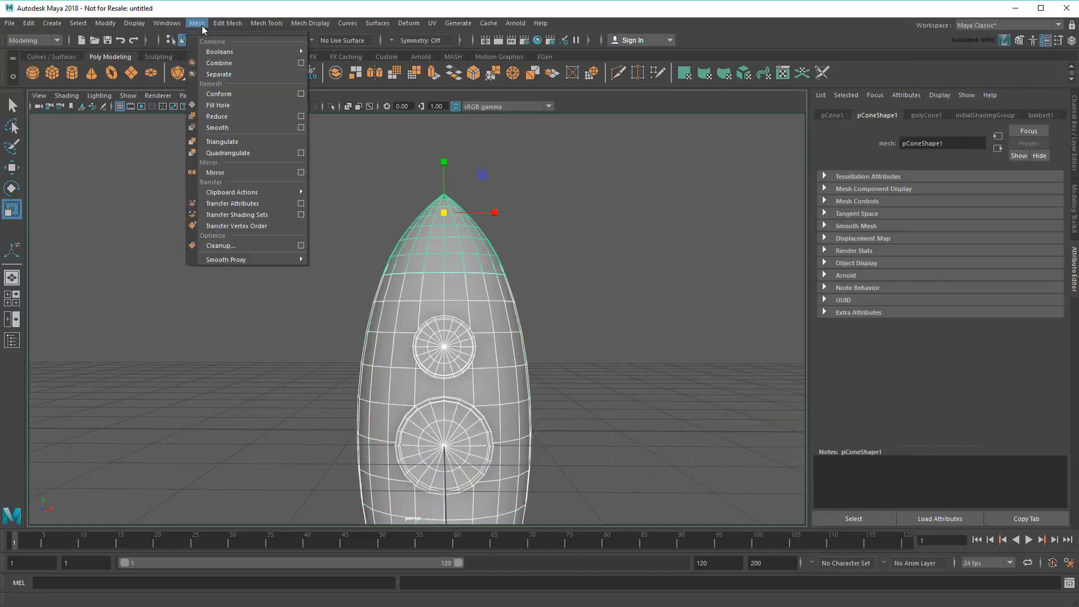
{"action": "mouse_move", "coordinate": [219, 51]}
{"action": "left_click", "coordinate": [333, 52]}
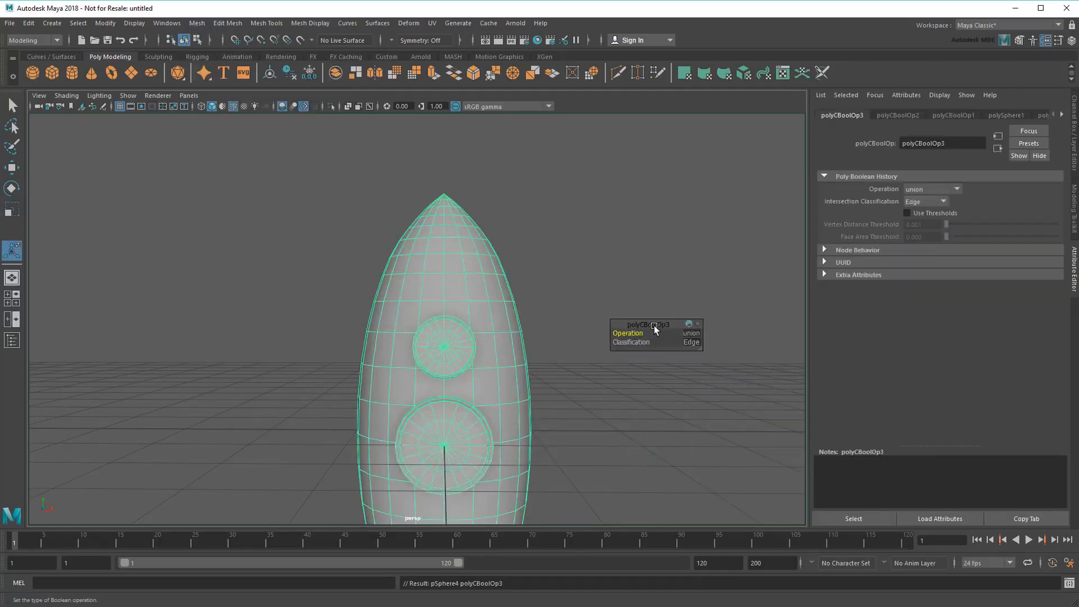
{"action": "right_click_drag", "start_coordinate": [605, 388], "coordinate": [523, 374], "text": "alt"}
{"action": "middle_click_drag", "start_coordinate": [532, 425], "coordinate": [547, 367], "text": "alt"}
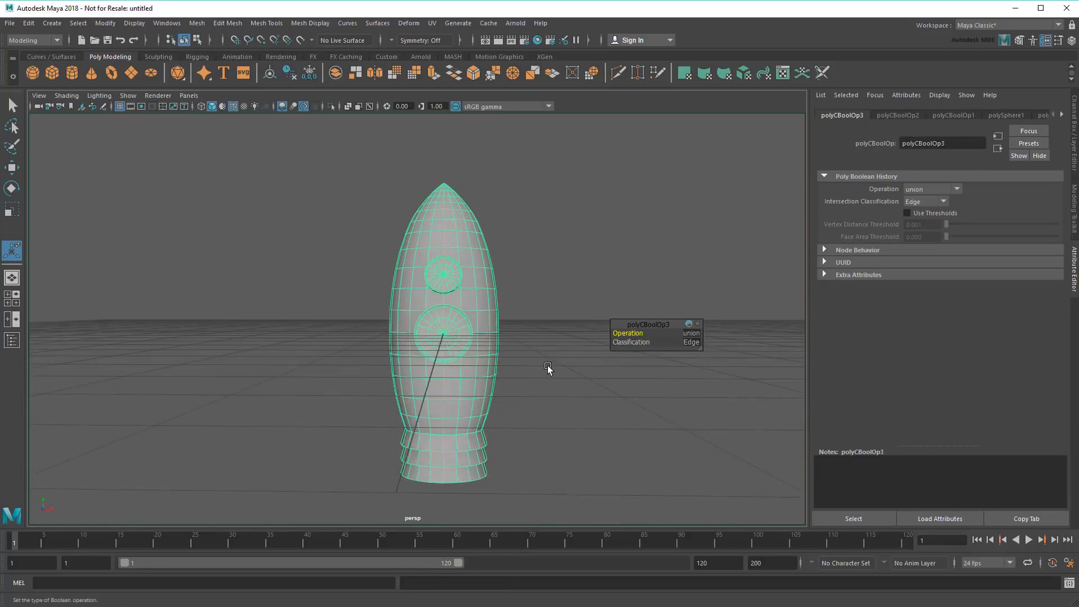
{"action": "left_click", "coordinate": [547, 366]}
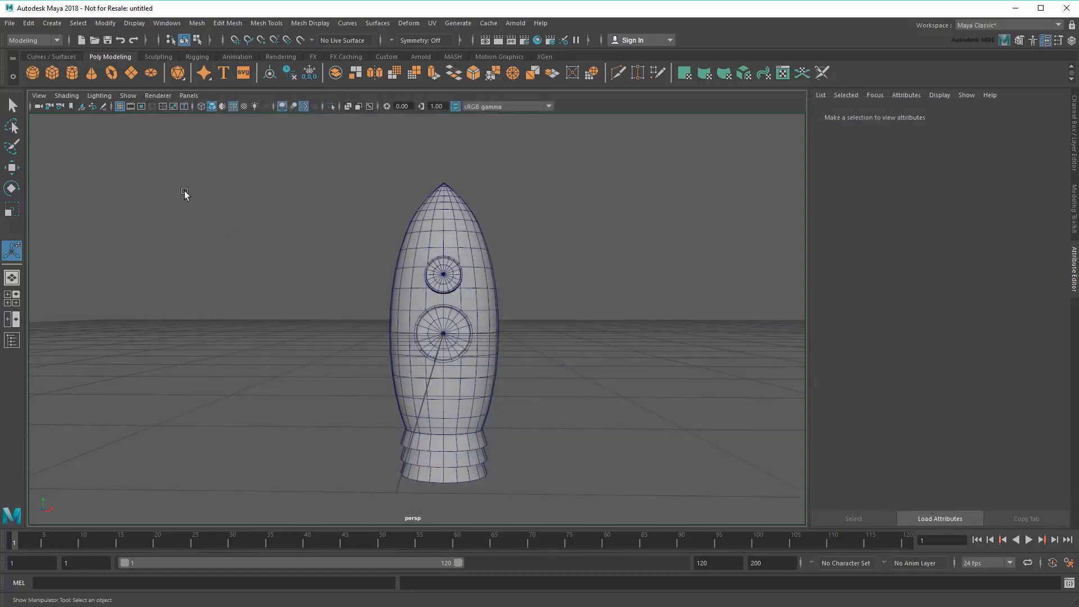
Step: Create a polygon cube and move it out of the rocket body to about -2.56 along X, using wireframe display to see it
{"action": "left_click", "coordinate": [52, 77]}
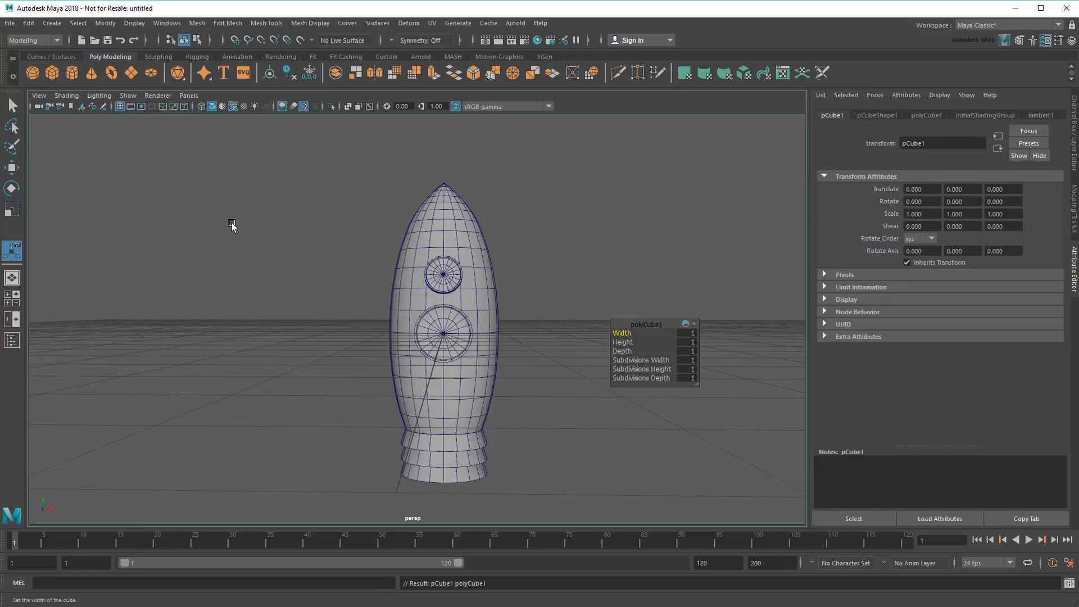
{"action": "key", "text": "4"}
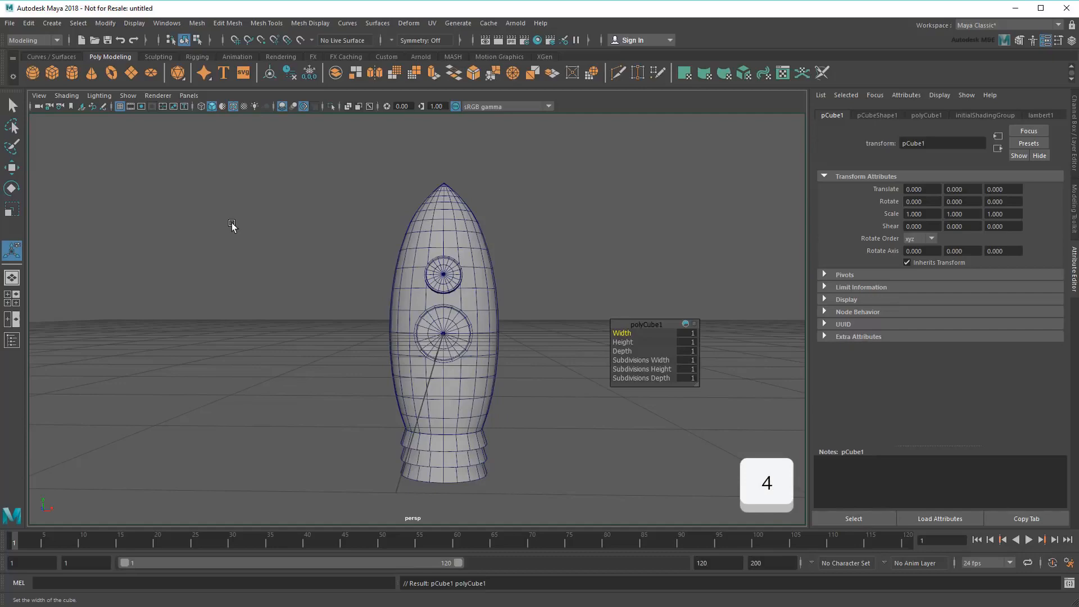
{"action": "key", "text": "4"}
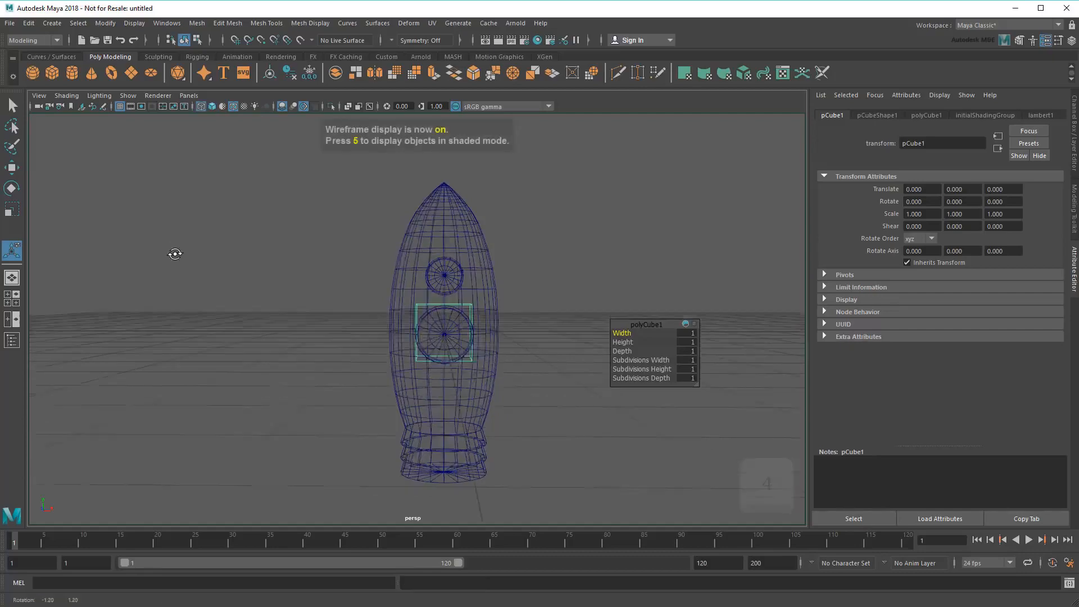
{"action": "left_click_drag", "start_coordinate": [173, 253], "coordinate": [202, 265], "text": "alt"}
{"action": "key", "text": "w"}
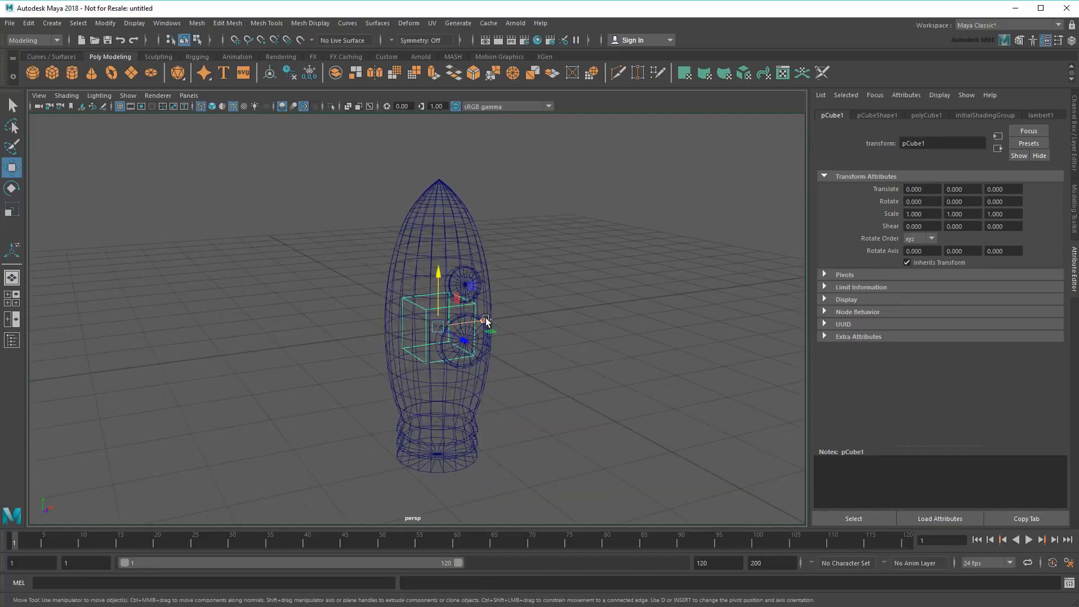
{"action": "left_click_drag", "start_coordinate": [485, 320], "coordinate": [366, 338]}
{"action": "key", "text": "5"}
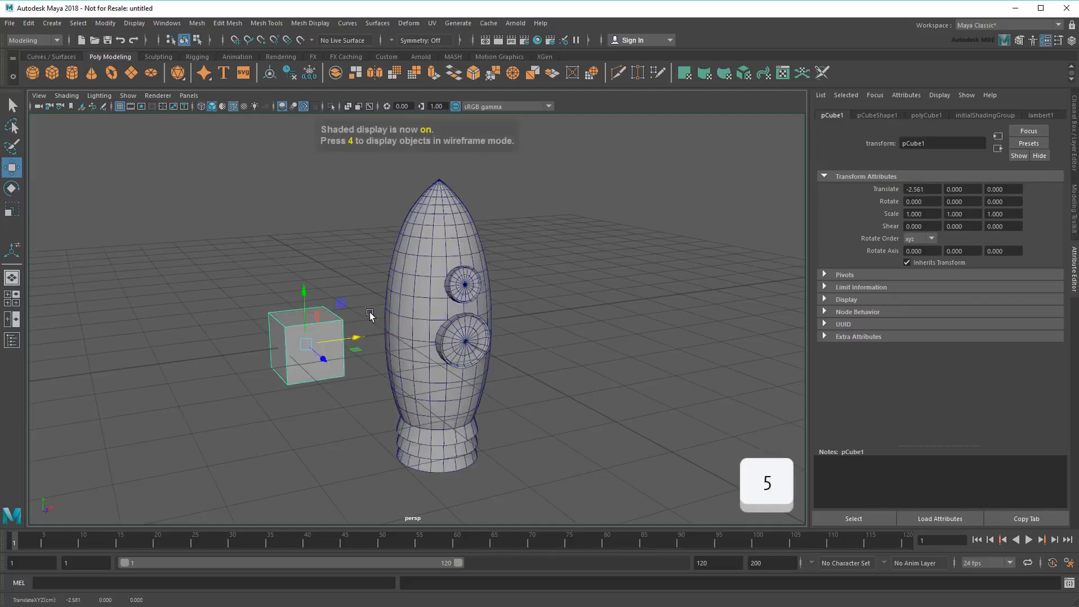
{"action": "key", "text": "q"}
Step: Reshape the cube into a thin slab with height 0.491, depth 0.15 and 11 width subdivisions
{"action": "scroll", "coordinate": [232, 367], "scroll_direction": "up", "scroll_amount": 3}
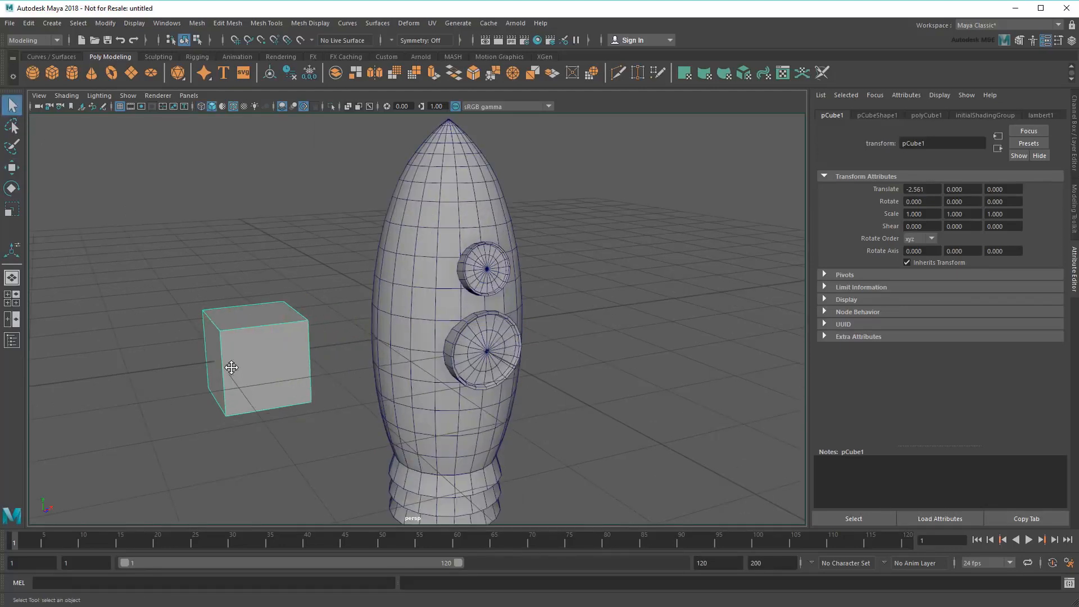
{"action": "left_click_drag", "start_coordinate": [231, 367], "coordinate": [253, 366], "text": "alt"}
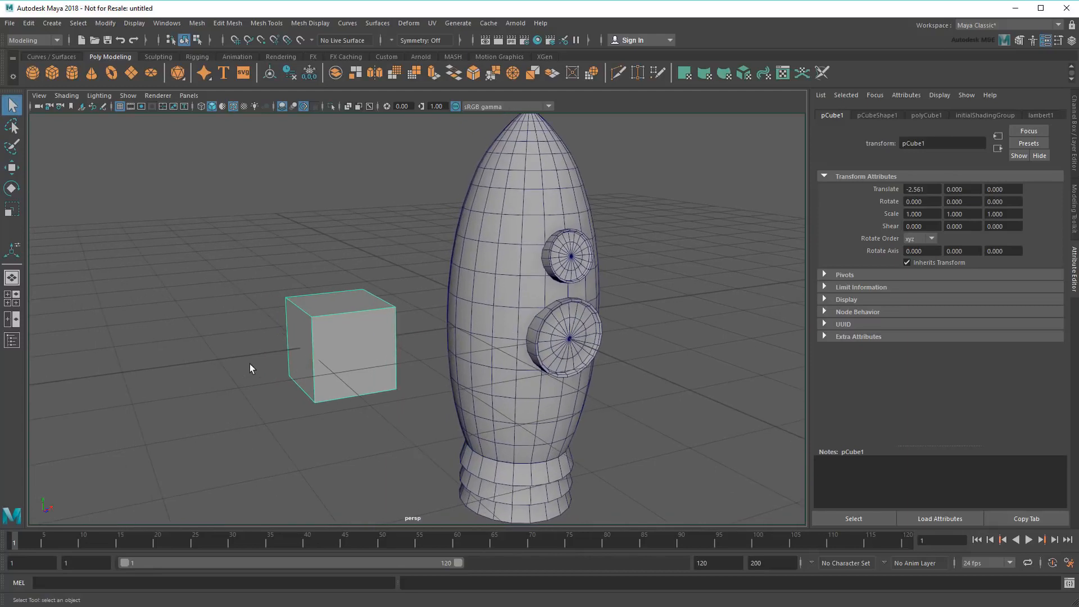
{"action": "left_click", "coordinate": [926, 115]}
{"action": "mouse_move", "coordinate": [947, 227]}
{"action": "left_mouse_down"}
{"action": "mouse_move", "coordinate": [972, 231]}
{"action": "mouse_move", "coordinate": [947, 201]}
{"action": "mouse_move", "coordinate": [947, 214]}
{"action": "left_mouse_up"}
{"action": "left_click", "coordinate": [922, 213]}
{"action": "type", "text": "0.15"}
{"action": "key", "text": "Return"}
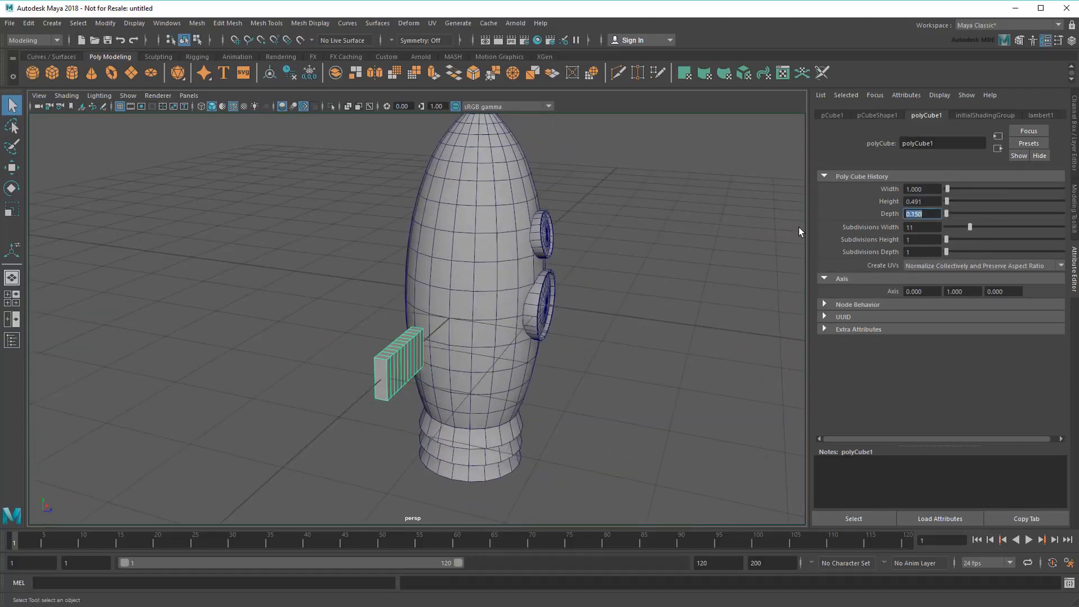
Step: Set the slab's width to 2.894 and move it down and sideways until its inner end meets the lower rocket body
{"action": "left_click_drag", "start_coordinate": [798, 227], "coordinate": [636, 340], "text": "alt"}
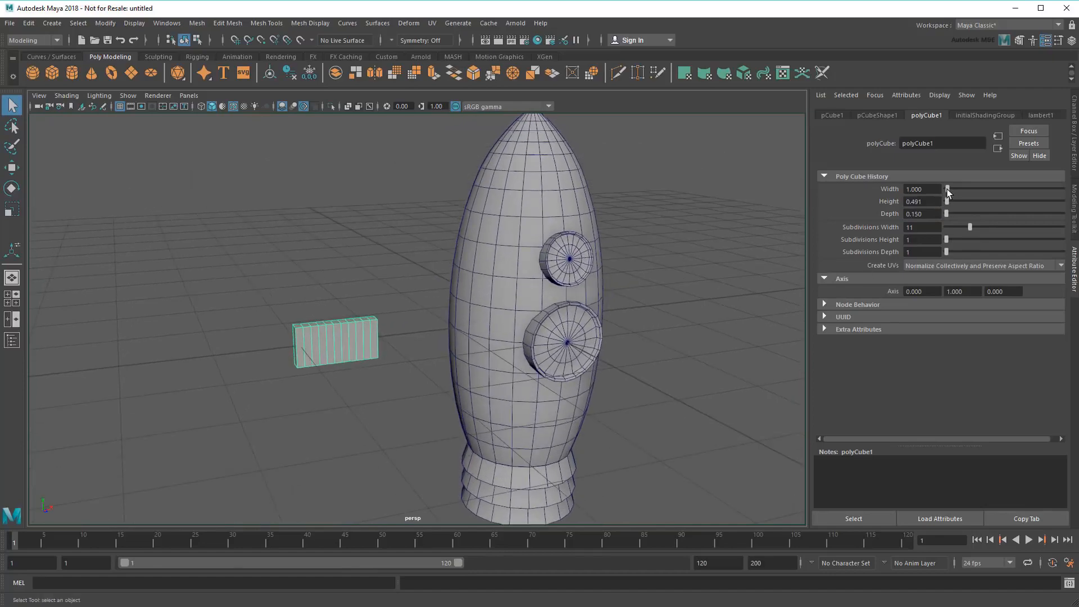
{"action": "left_click_drag", "start_coordinate": [948, 189], "coordinate": [950, 189]}
{"action": "left_click_drag", "start_coordinate": [523, 416], "coordinate": [602, 365], "text": "alt"}
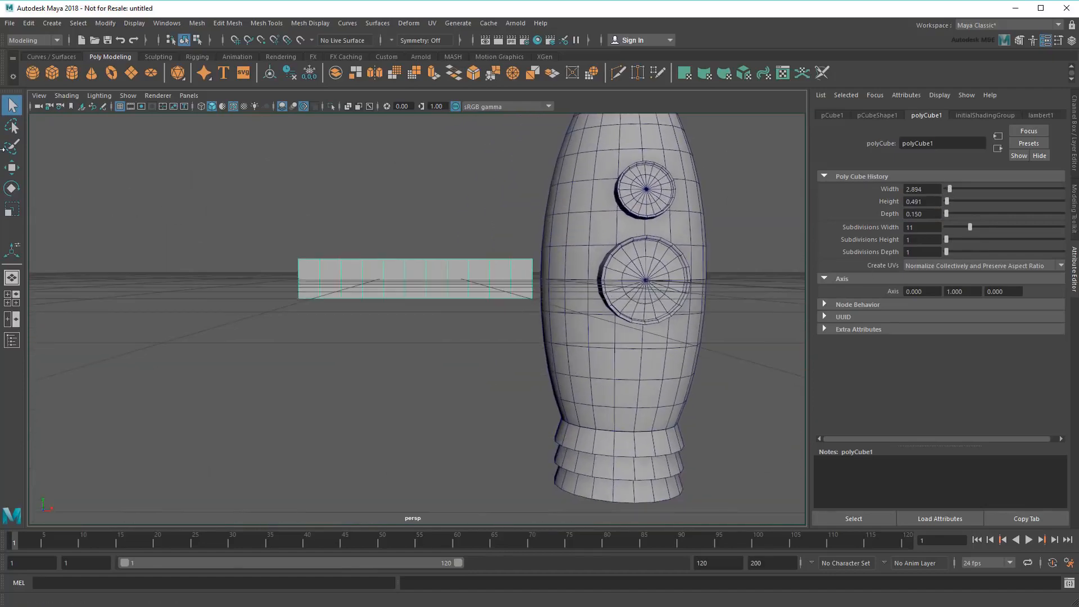
{"action": "key", "text": "w"}
{"action": "left_click_drag", "start_coordinate": [415, 235], "coordinate": [414, 312]}
{"action": "left_click_drag", "start_coordinate": [465, 366], "coordinate": [492, 366]}
{"action": "left_click_drag", "start_coordinate": [492, 366], "coordinate": [477, 393], "text": "alt"}
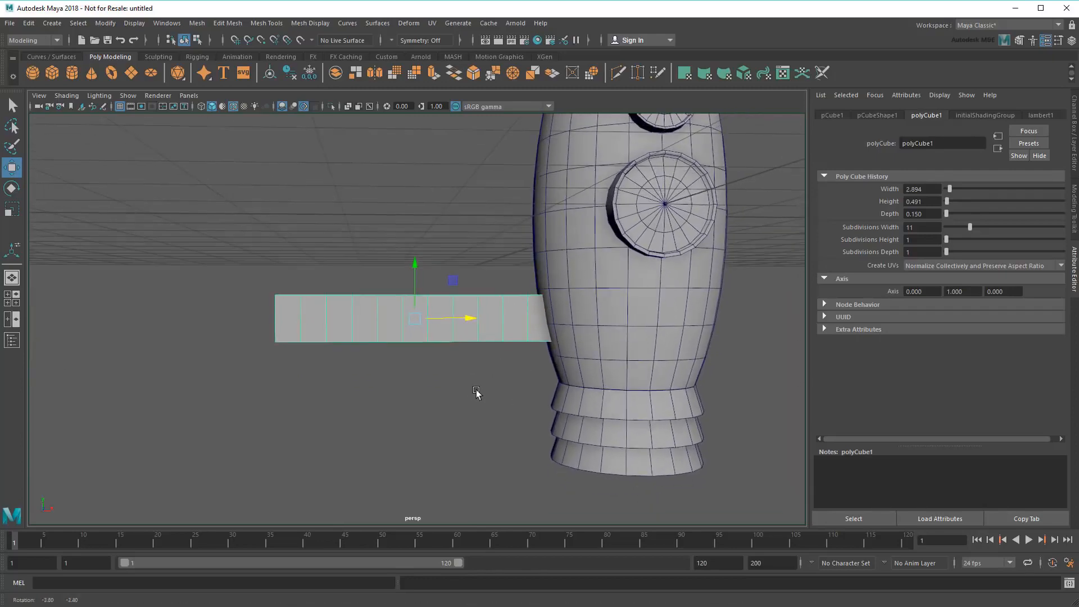
{"action": "key", "text": "q"}
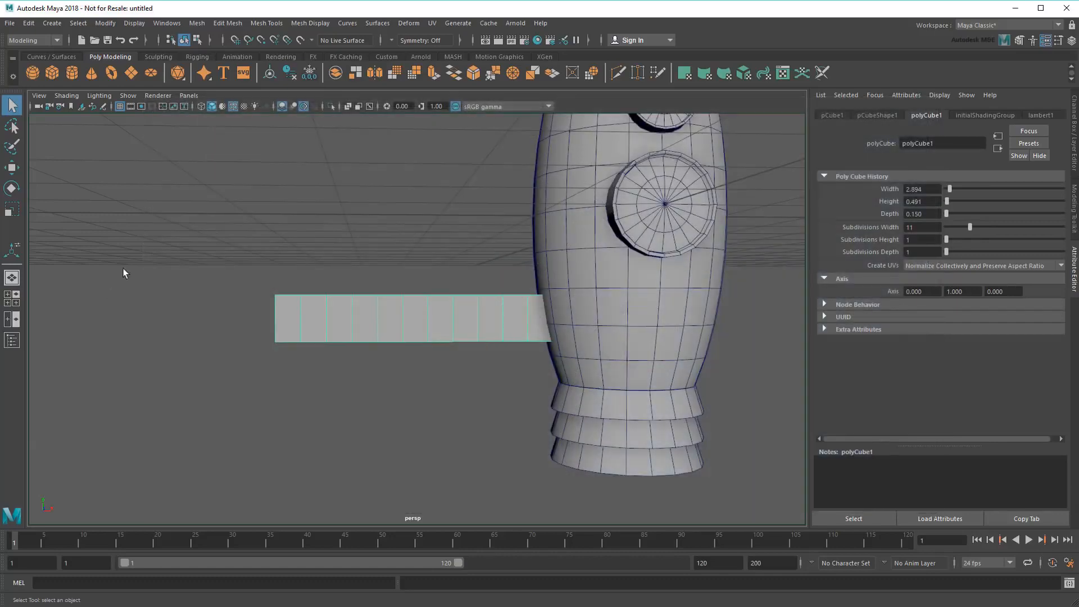
Step: Apply a nonlinear Flare deformer to the slab with Start Flare X 1.546 and End Flare X 0.206
{"action": "left_click", "coordinate": [409, 23]}
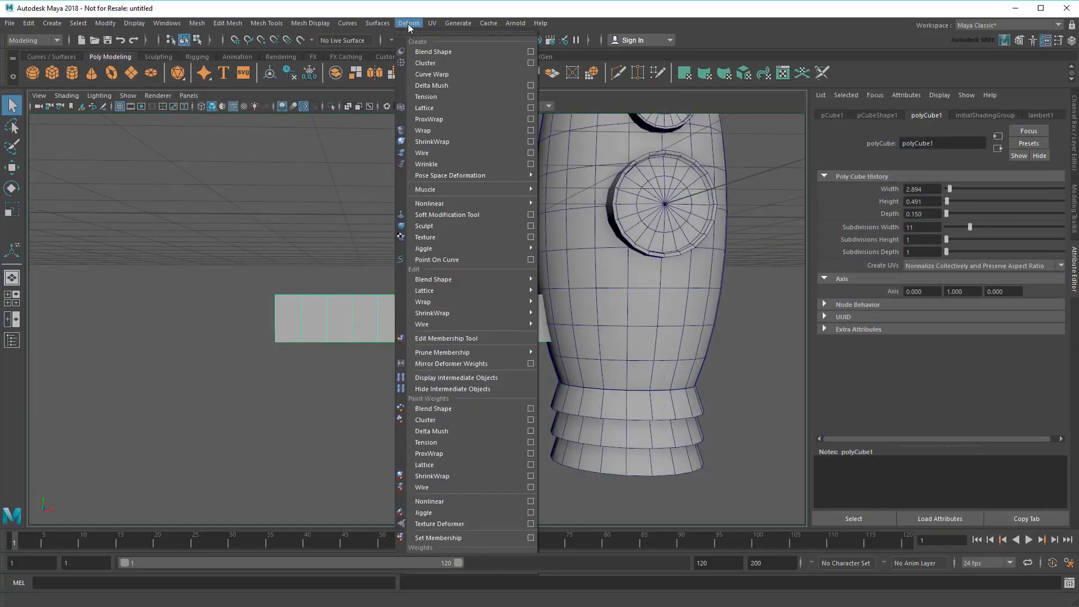
{"action": "mouse_move", "coordinate": [473, 204]}
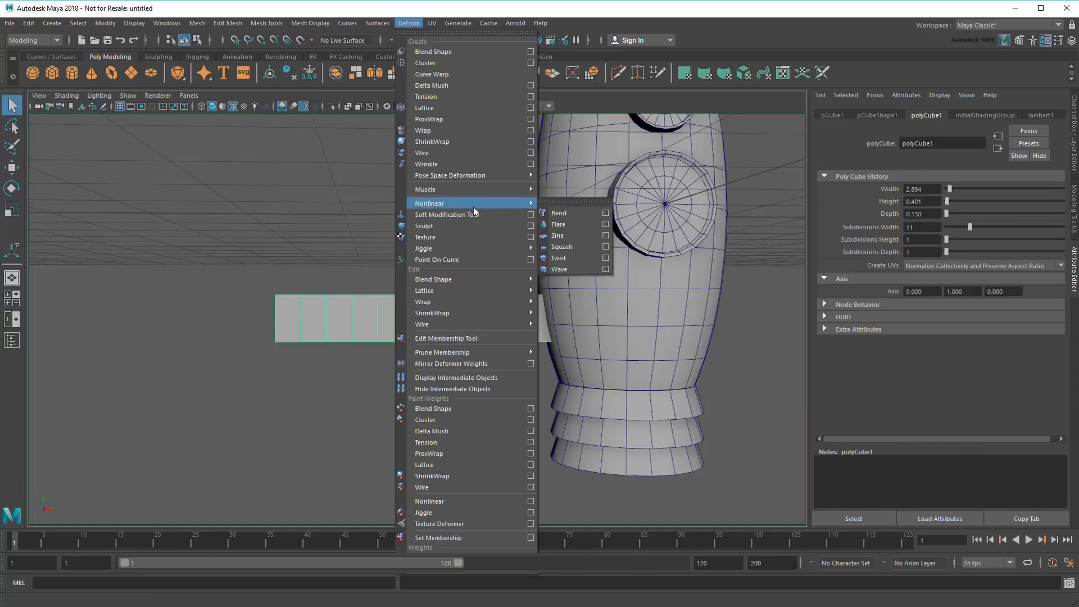
{"action": "left_click", "coordinate": [571, 223]}
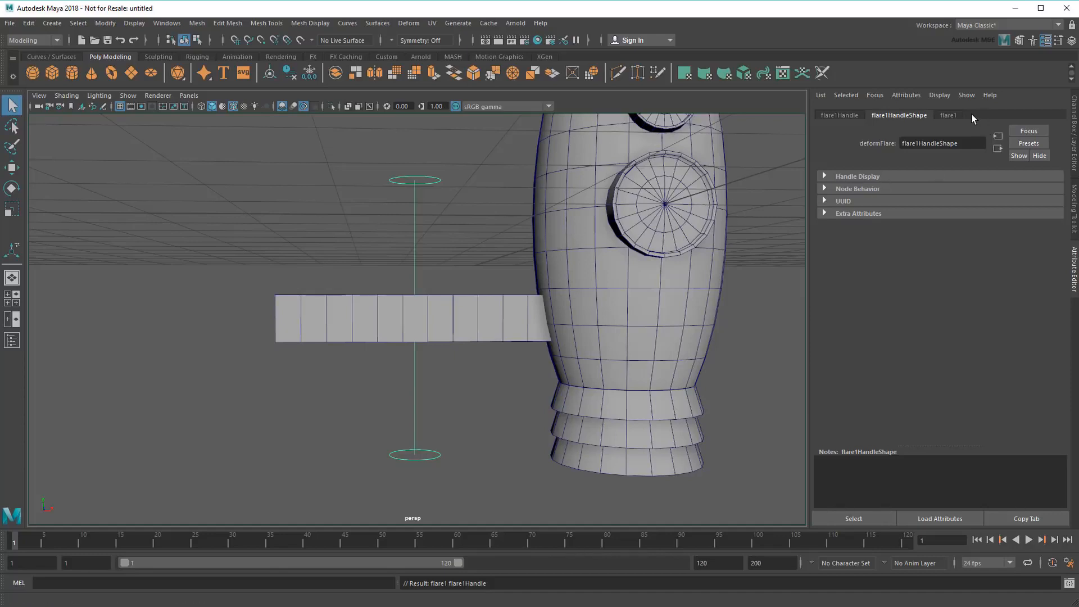
{"action": "left_click", "coordinate": [949, 115]}
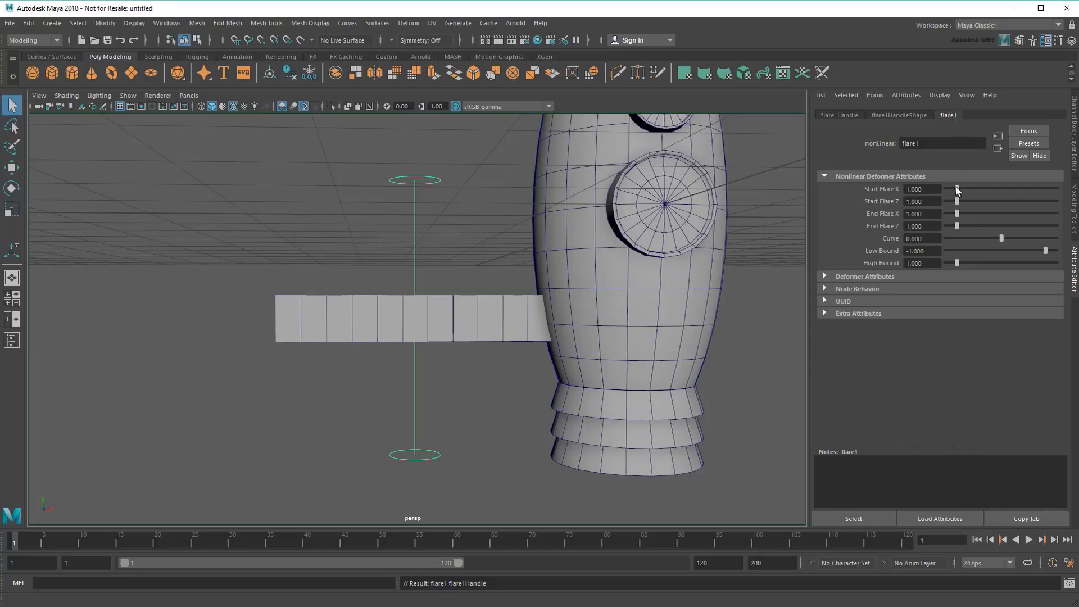
{"action": "left_click_drag", "start_coordinate": [959, 192], "coordinate": [949, 214]}
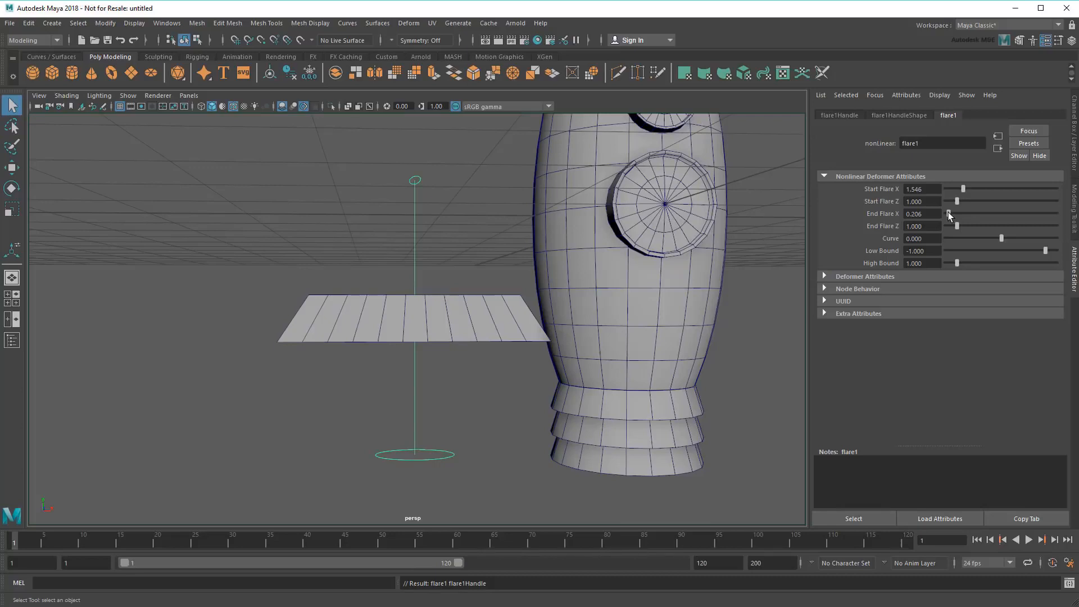
Step: Rotate the flare handle a quarter turn so the slab tapers outward, with its wide end at the rocket body
{"action": "left_click", "coordinate": [12, 188]}
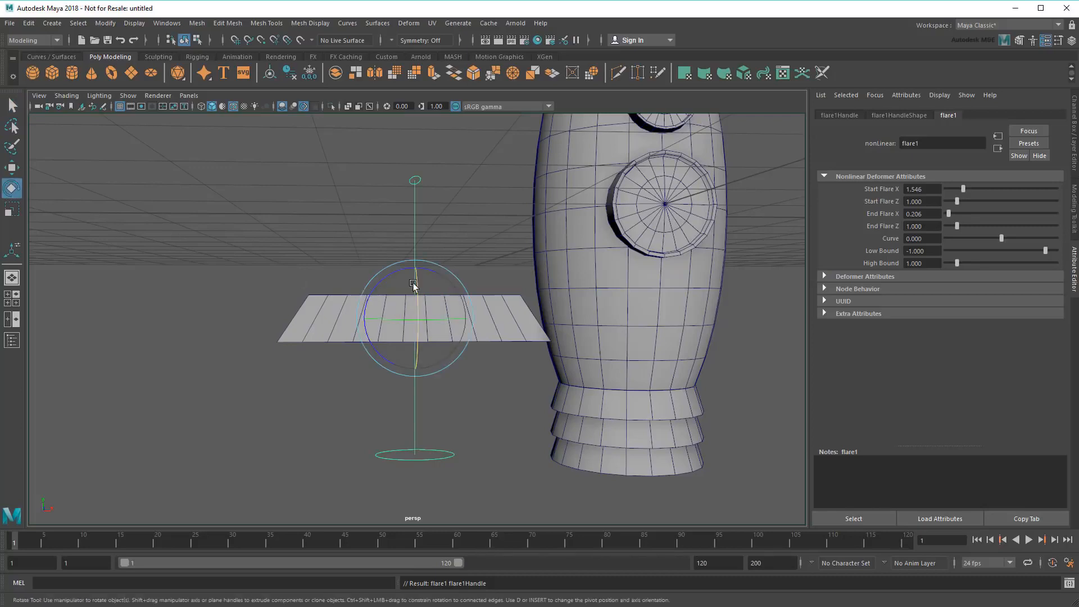
{"action": "left_click_drag", "start_coordinate": [413, 285], "coordinate": [501, 426]}
{"action": "left_click", "coordinate": [501, 422]}
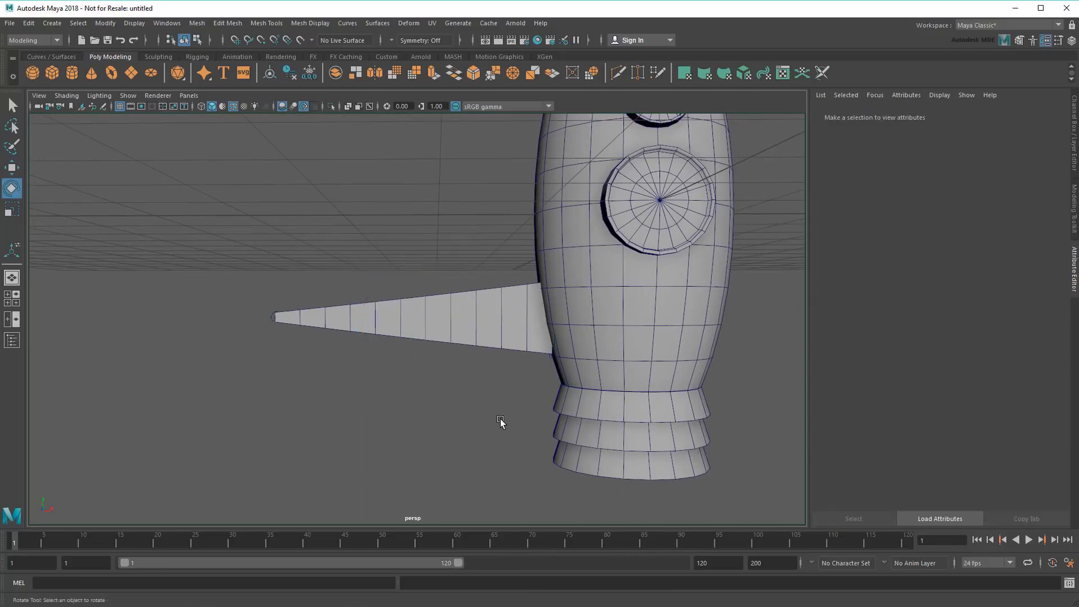
Step: Apply a nonlinear Bend deformer to the tapered slab and set its curvature to -79.794
{"action": "left_click", "coordinate": [433, 336]}
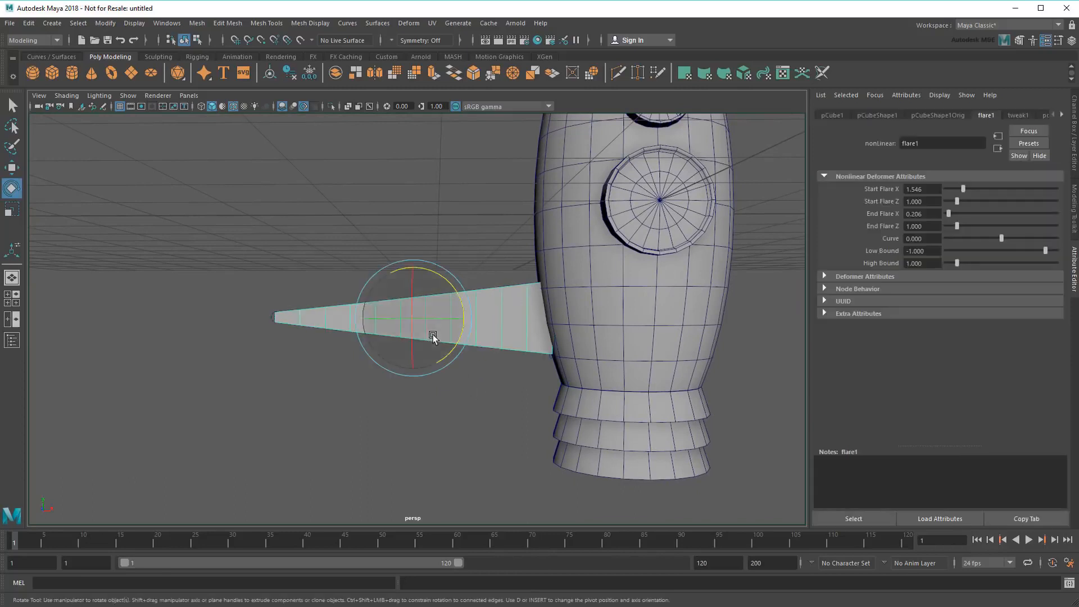
{"action": "left_click", "coordinate": [12, 107]}
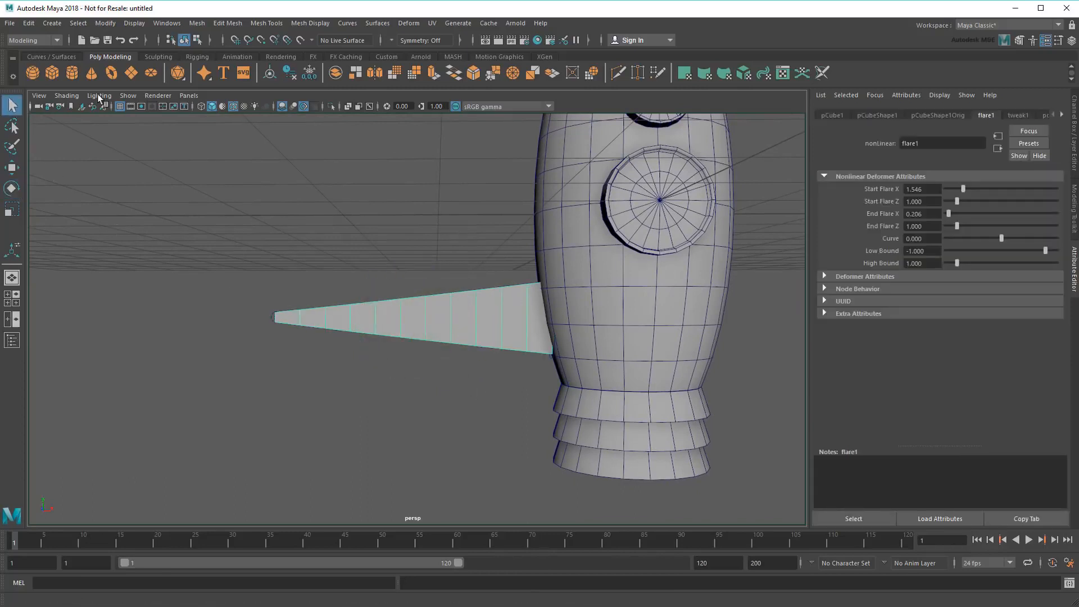
{"action": "left_click", "coordinate": [404, 26]}
{"action": "mouse_move", "coordinate": [478, 203]}
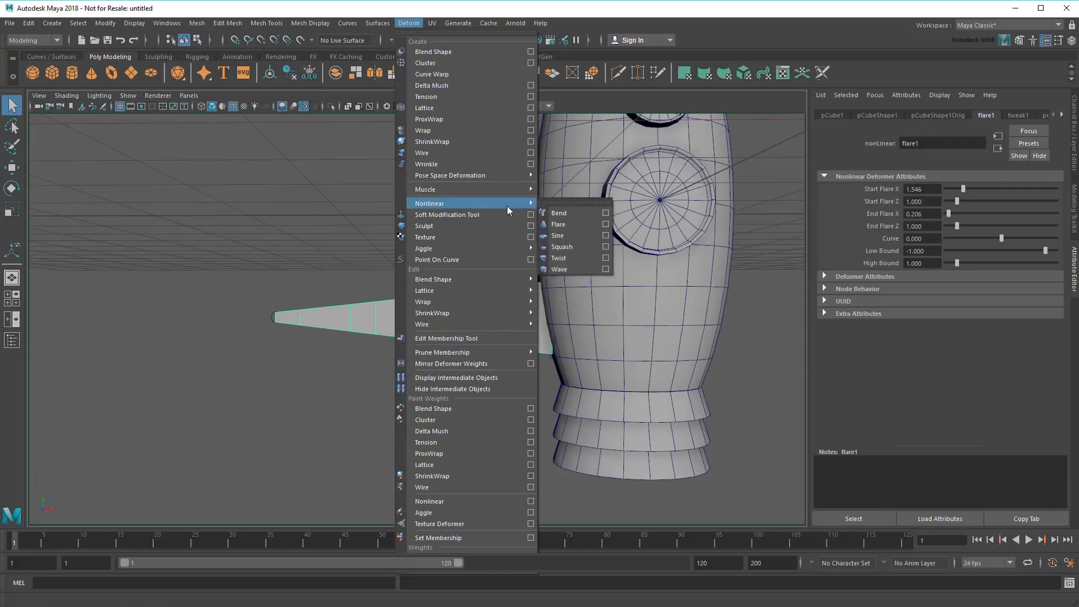
{"action": "left_click", "coordinate": [575, 217]}
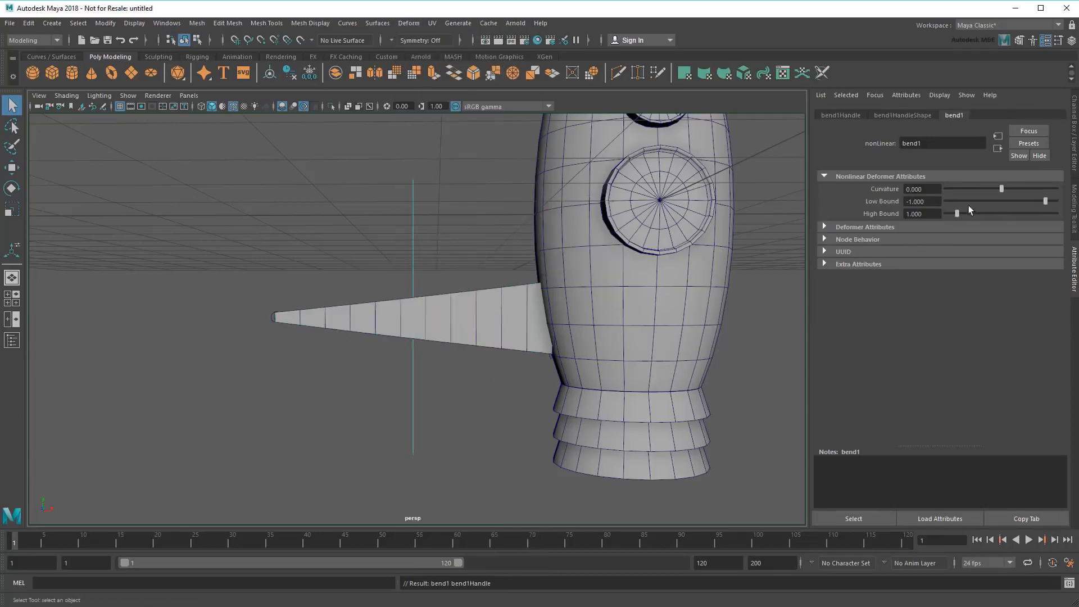
{"action": "left_click_drag", "start_coordinate": [1002, 189], "coordinate": [976, 194]}
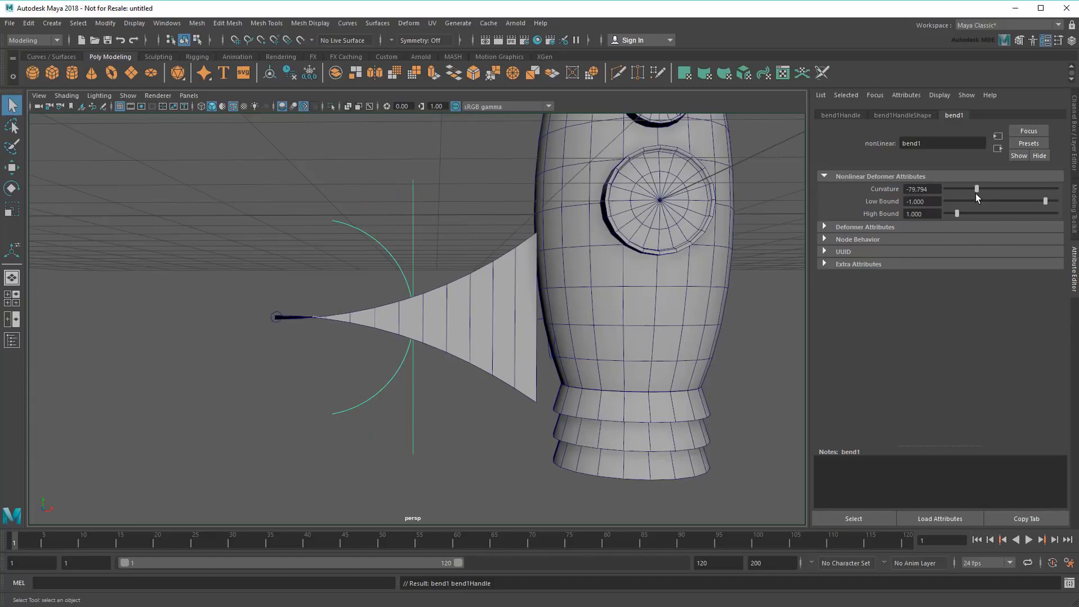
Step: Rotate the bend handle about 89 degrees around Z so the slab arches downward along its length
{"action": "left_click", "coordinate": [11, 188]}
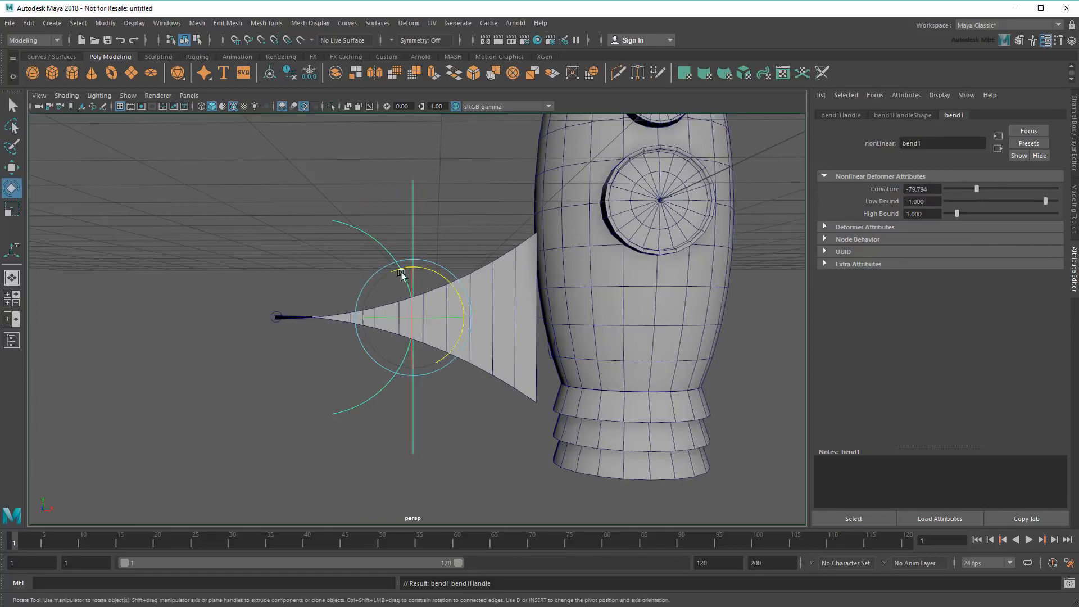
{"action": "left_click_drag", "start_coordinate": [447, 281], "coordinate": [389, 297]}
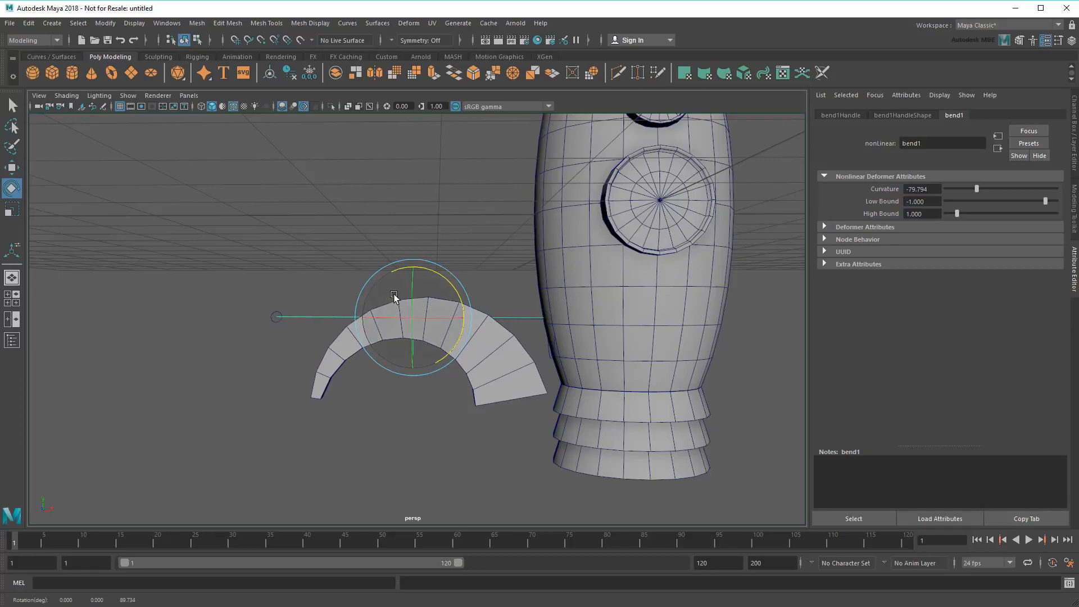
{"action": "scroll", "coordinate": [445, 348], "scroll_direction": "up", "scroll_amount": 4}
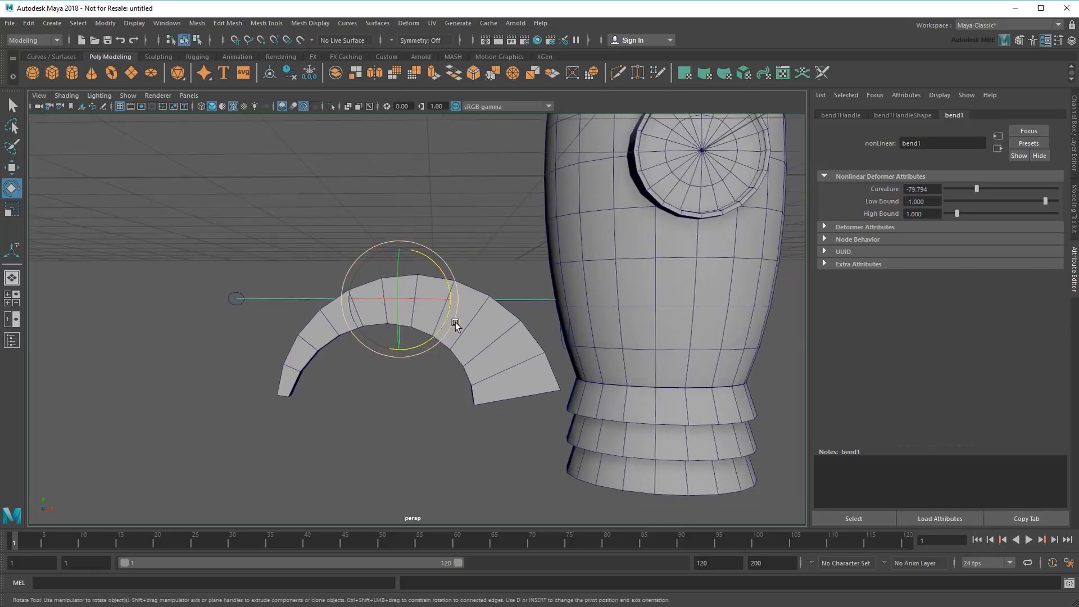
Step: Move the bend handle along X to the rocket body's edge and set the bend curvature to -92.783
{"action": "key", "text": "w"}
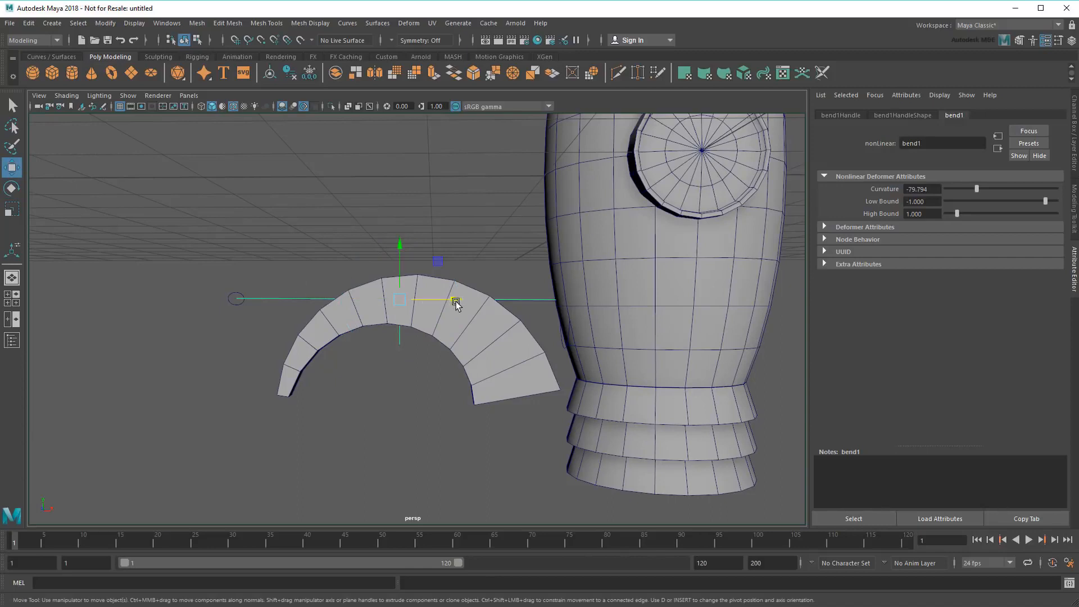
{"action": "left_click_drag", "start_coordinate": [457, 304], "coordinate": [611, 348]}
{"action": "key", "text": "4"}
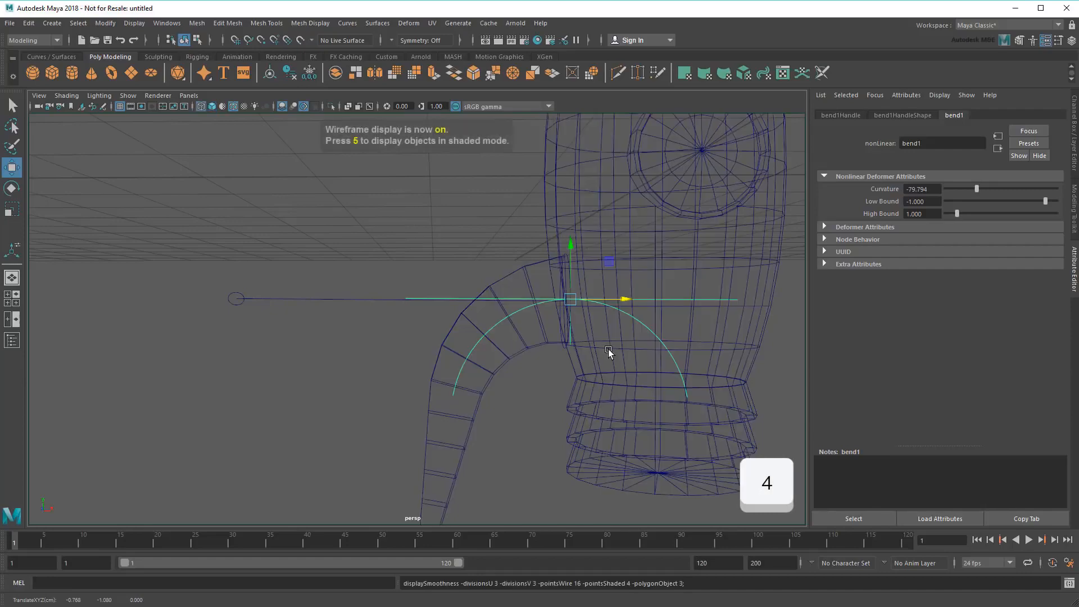
{"action": "key", "text": "5"}
{"action": "scroll", "coordinate": [608, 349], "scroll_direction": "down", "scroll_amount": 2}
{"action": "middle_click_drag", "start_coordinate": [609, 349], "coordinate": [565, 285], "text": "alt"}
{"action": "left_click_drag", "start_coordinate": [976, 188], "coordinate": [973, 189]}
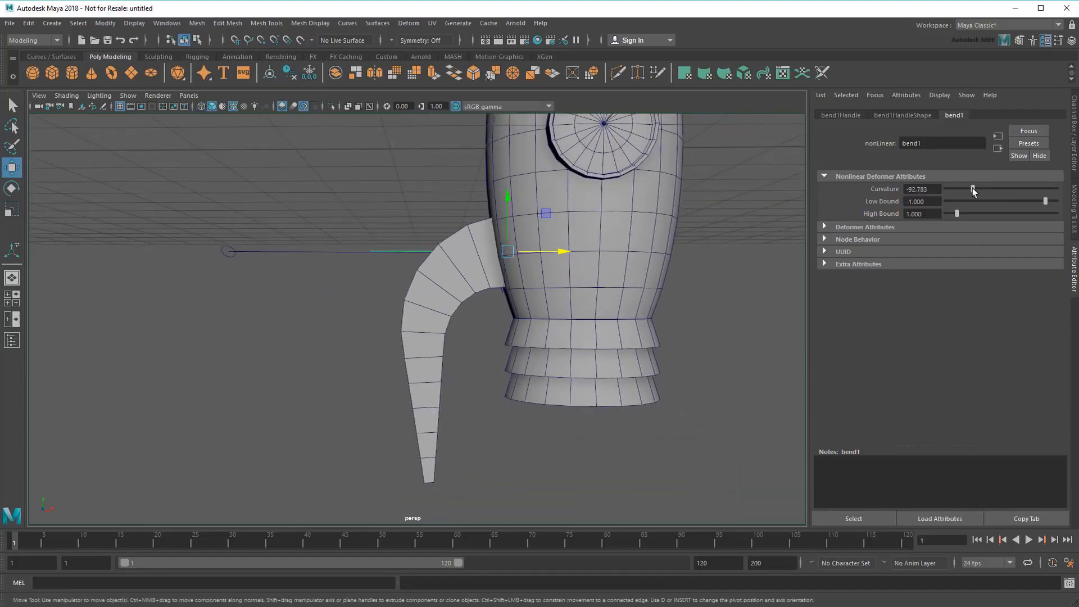
Step: Adjust the fin's flare to Start Flare Z 1.134, End Flare Z 0.258 and End Flare X 0.103
{"action": "left_click_drag", "start_coordinate": [529, 400], "coordinate": [610, 419], "text": "alt"}
{"action": "left_click", "coordinate": [440, 356]}
{"action": "left_click", "coordinate": [1019, 116]}
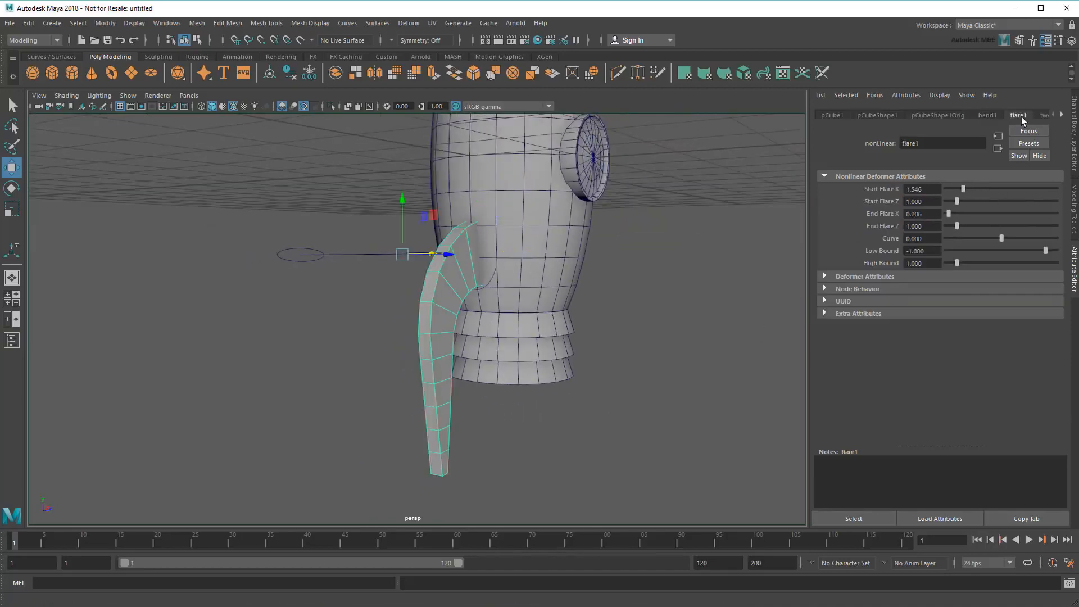
{"action": "left_click_drag", "start_coordinate": [958, 202], "coordinate": [950, 223]}
{"action": "left_click_drag", "start_coordinate": [617, 441], "coordinate": [532, 393], "text": "alt"}
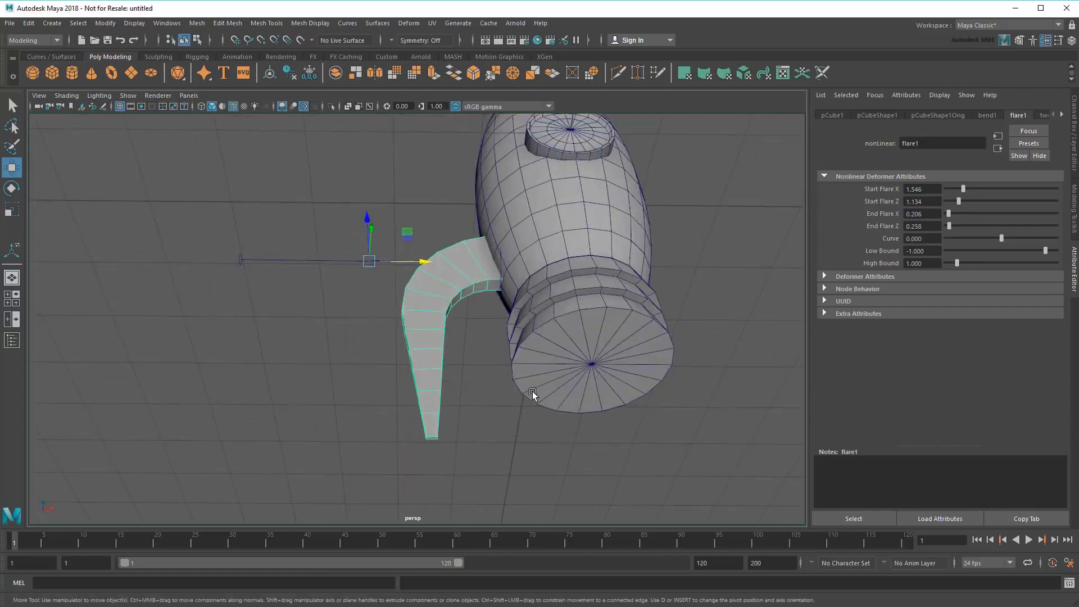
{"action": "left_click_drag", "start_coordinate": [949, 221], "coordinate": [947, 218]}
{"action": "left_click_drag", "start_coordinate": [579, 306], "coordinate": [562, 368], "text": "alt"}
{"action": "middle_click_drag", "start_coordinate": [563, 369], "coordinate": [495, 351], "text": "alt"}
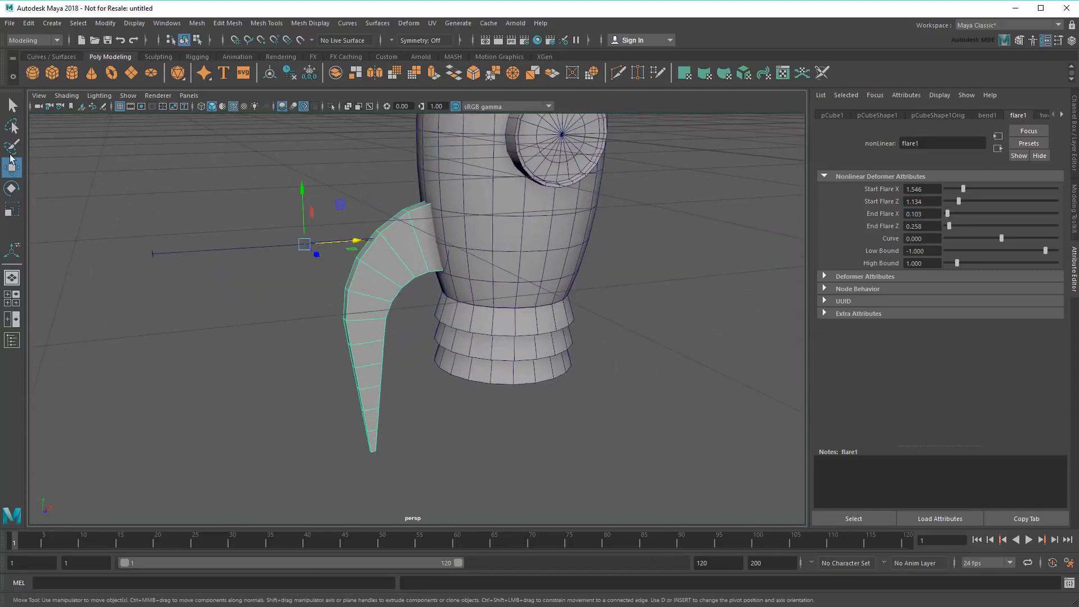
Step: Try Duplicate Special on the fin with 3 copies and a 90-degree Y rotation, and undo the duplication
{"action": "left_click", "coordinate": [10, 108]}
{"action": "scroll", "coordinate": [429, 296], "scroll_direction": "down", "scroll_amount": 3}
{"action": "scroll", "coordinate": [459, 335], "scroll_direction": "up", "scroll_amount": 1}
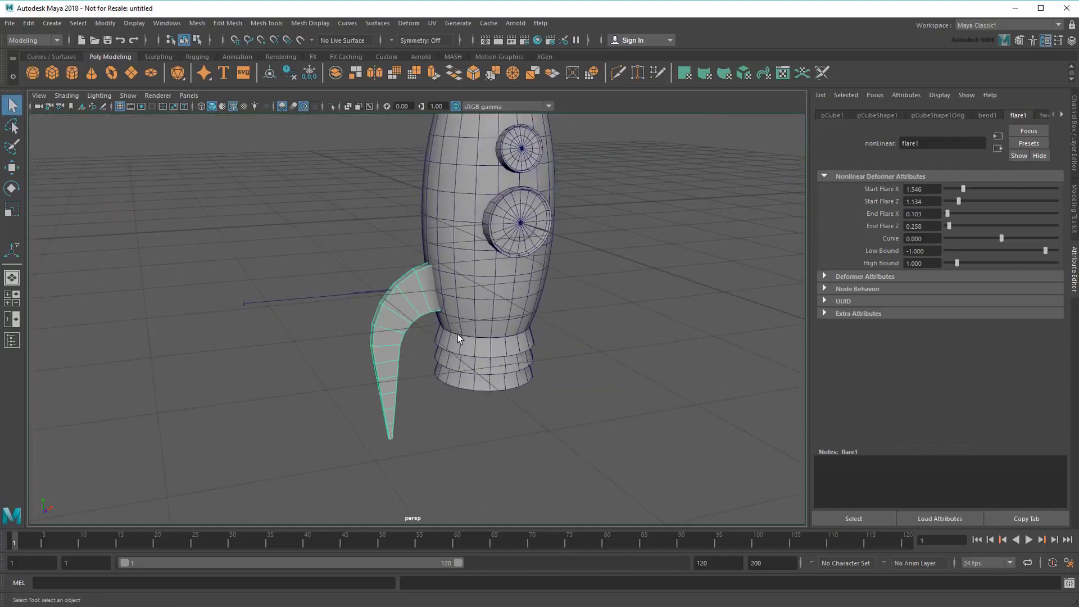
{"action": "middle_click_drag", "start_coordinate": [460, 335], "coordinate": [397, 363], "text": "alt"}
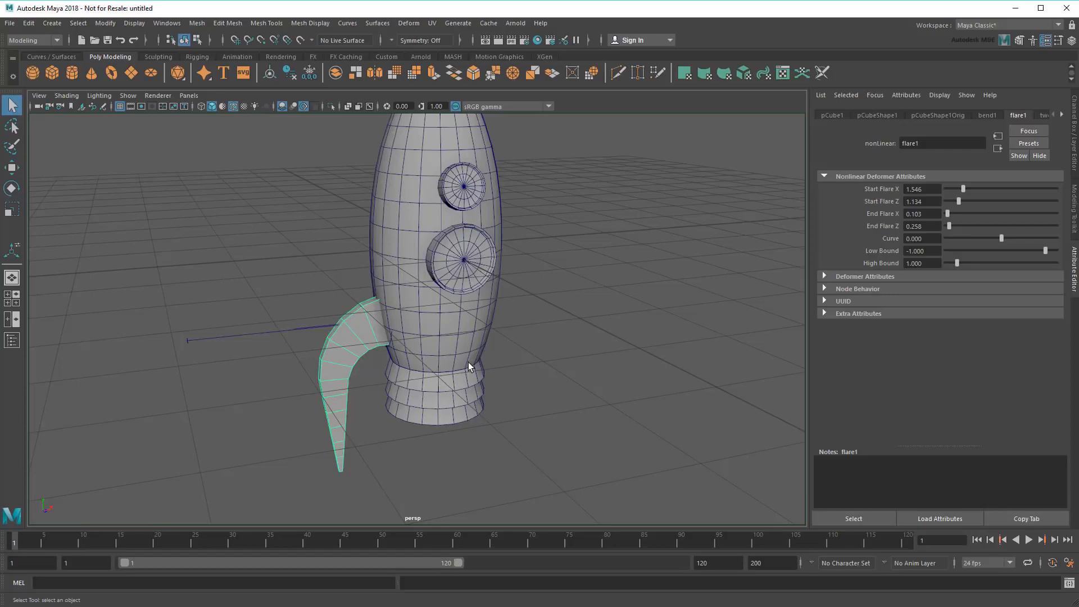
{"action": "left_click", "coordinate": [31, 25]}
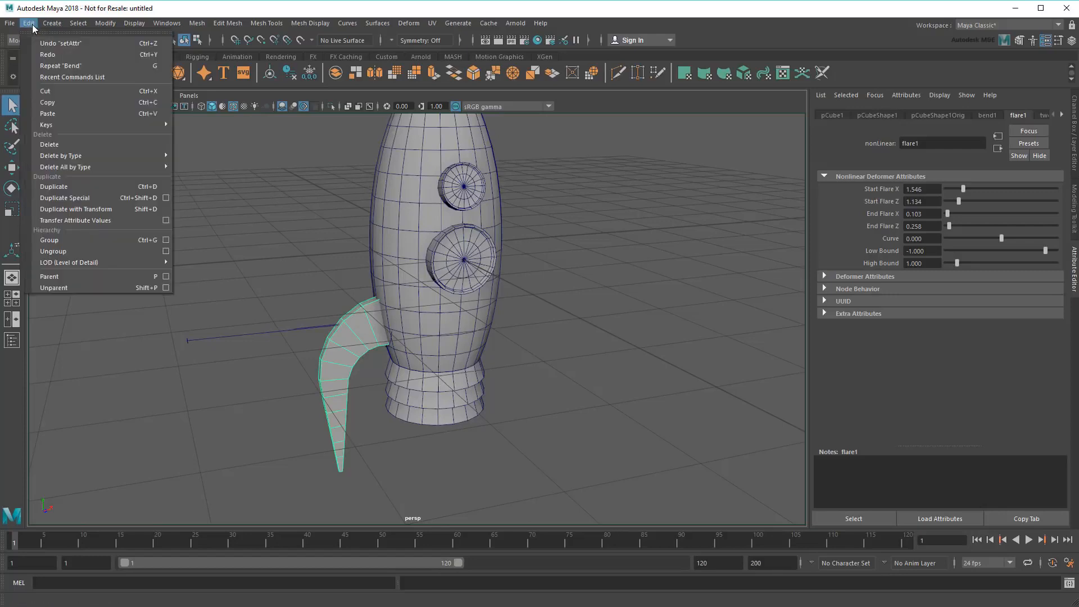
{"action": "left_click", "coordinate": [166, 198]}
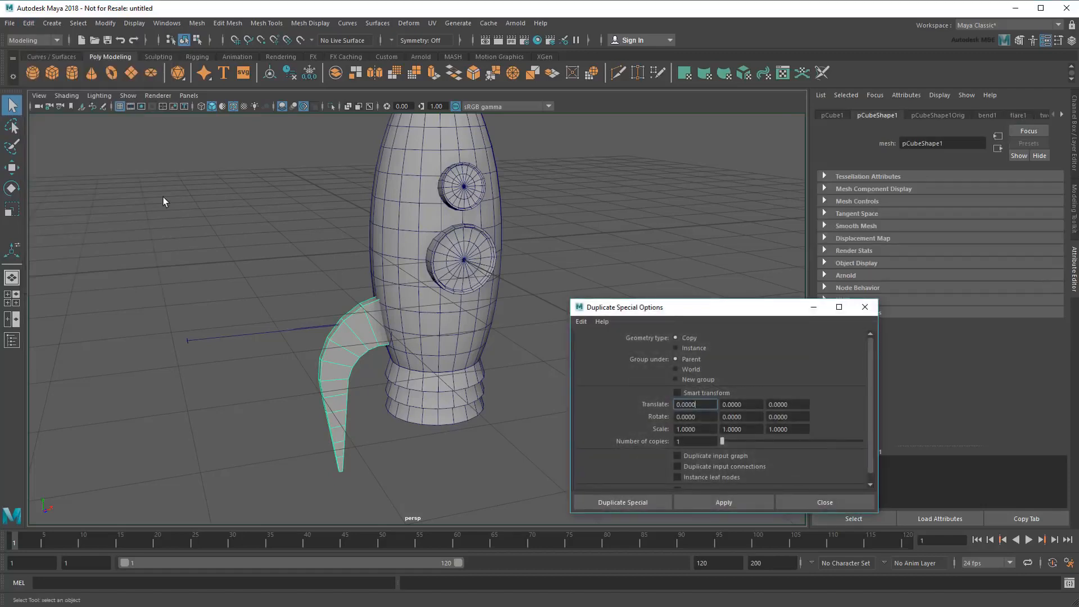
{"action": "left_click", "coordinate": [685, 440]}
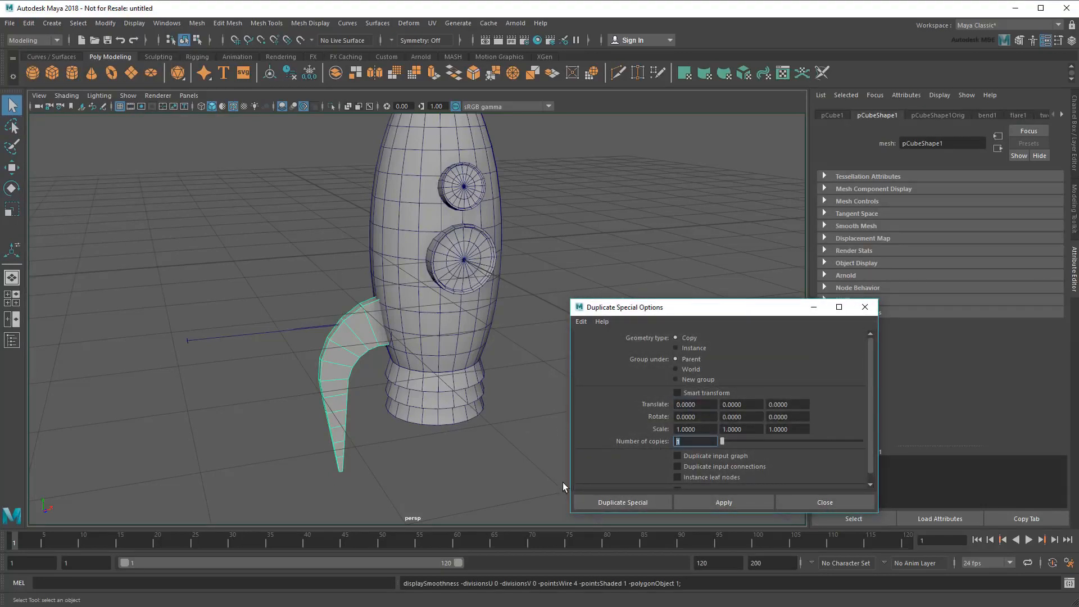
{"action": "type", "text": "3"}
{"action": "key", "text": "Return"}
{"action": "left_click", "coordinate": [741, 417]}
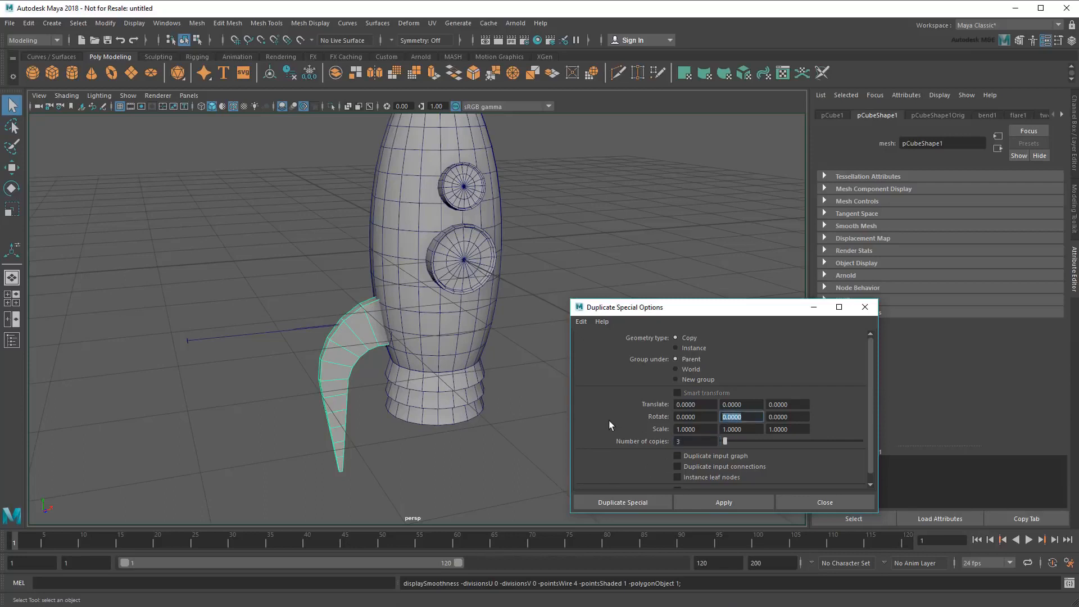
{"action": "type", "text": "90"}
{"action": "key", "text": "Return"}
{"action": "left_click", "coordinate": [632, 501]}
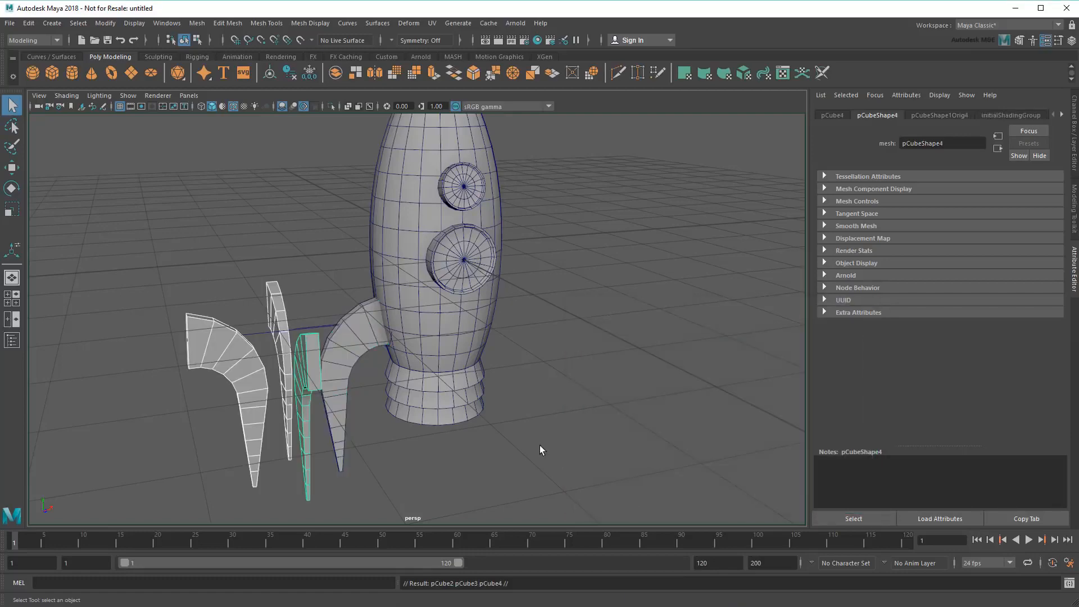
{"action": "scroll", "coordinate": [511, 417], "scroll_direction": "up", "scroll_amount": 3}
{"action": "middle_click_drag", "start_coordinate": [494, 410], "coordinate": [619, 361], "text": "alt"}
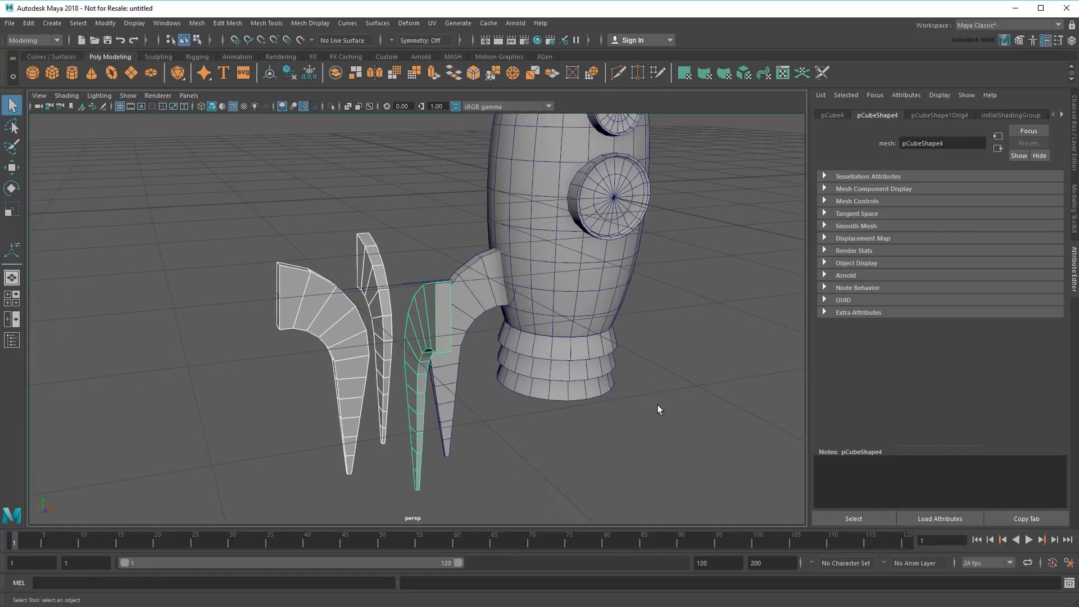
{"action": "key", "text": "ctrl+z"}
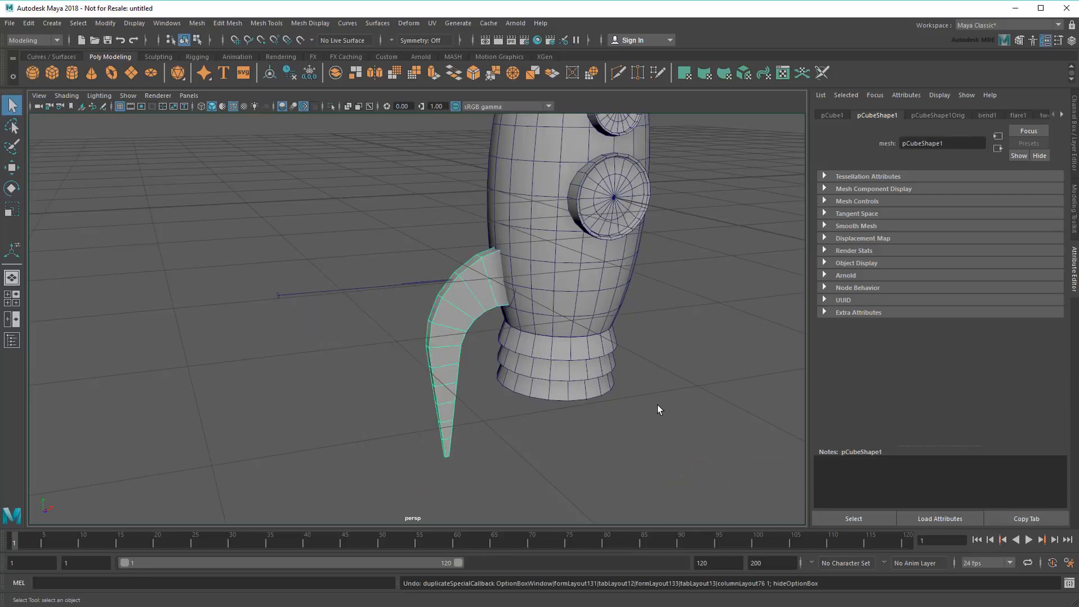
Step: Move the fin's pivot along X to the rocket body's central axis, using wireframe display for alignment, and restore shaded display
{"action": "left_click", "coordinate": [12, 167]}
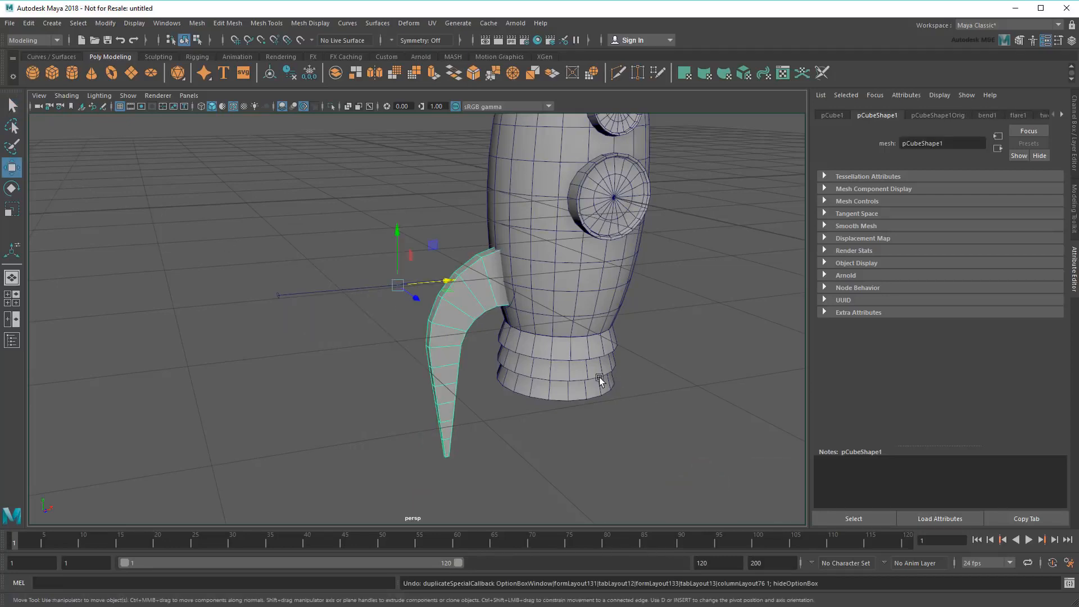
{"action": "scroll", "coordinate": [600, 380], "scroll_direction": "up", "scroll_amount": 3}
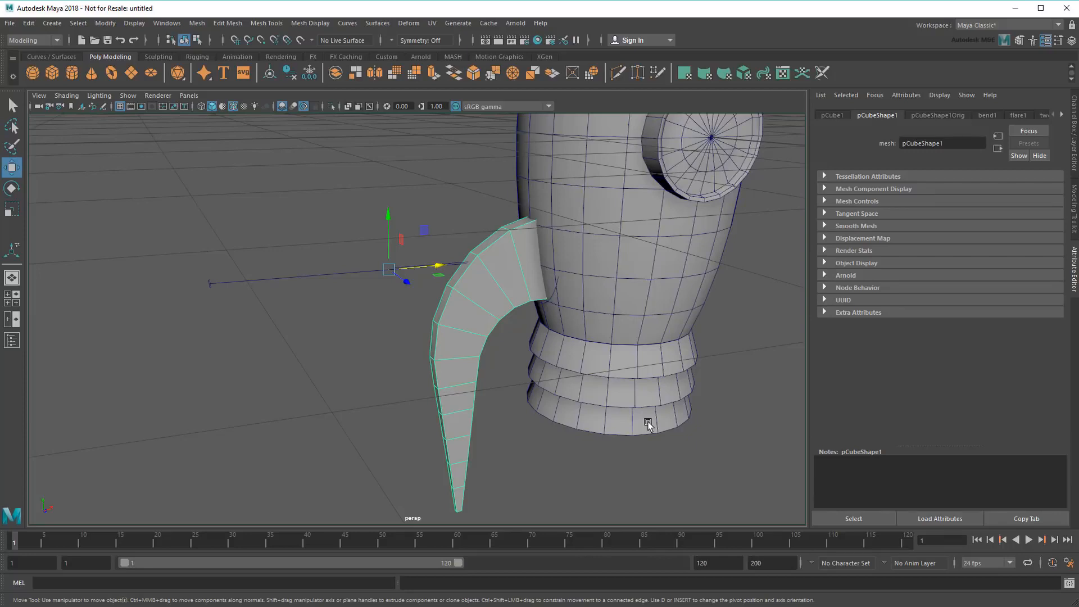
{"action": "key", "text": "d"}
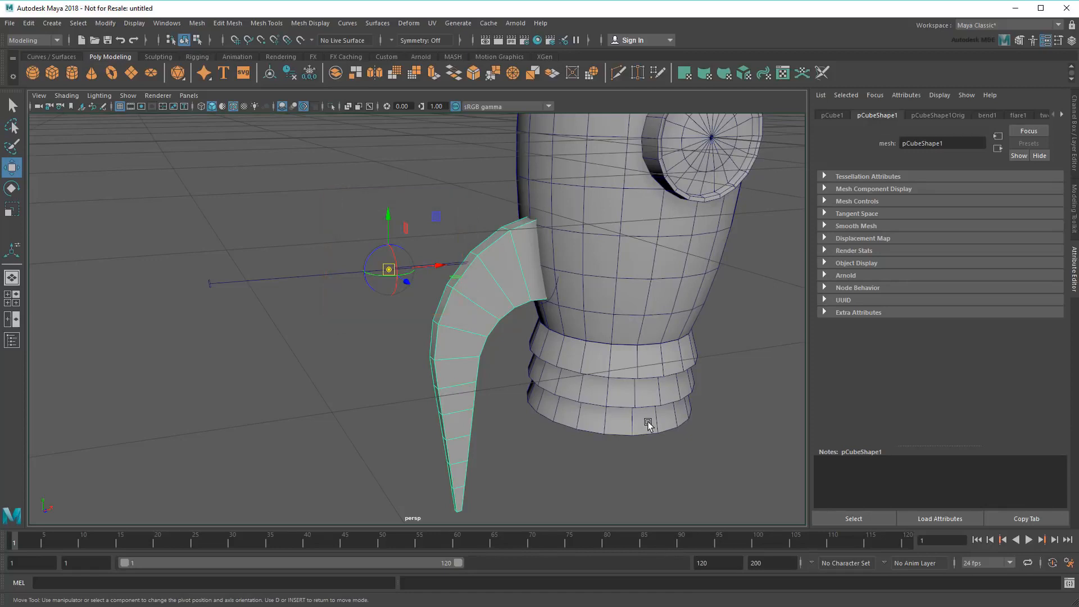
{"action": "key", "text": "4"}
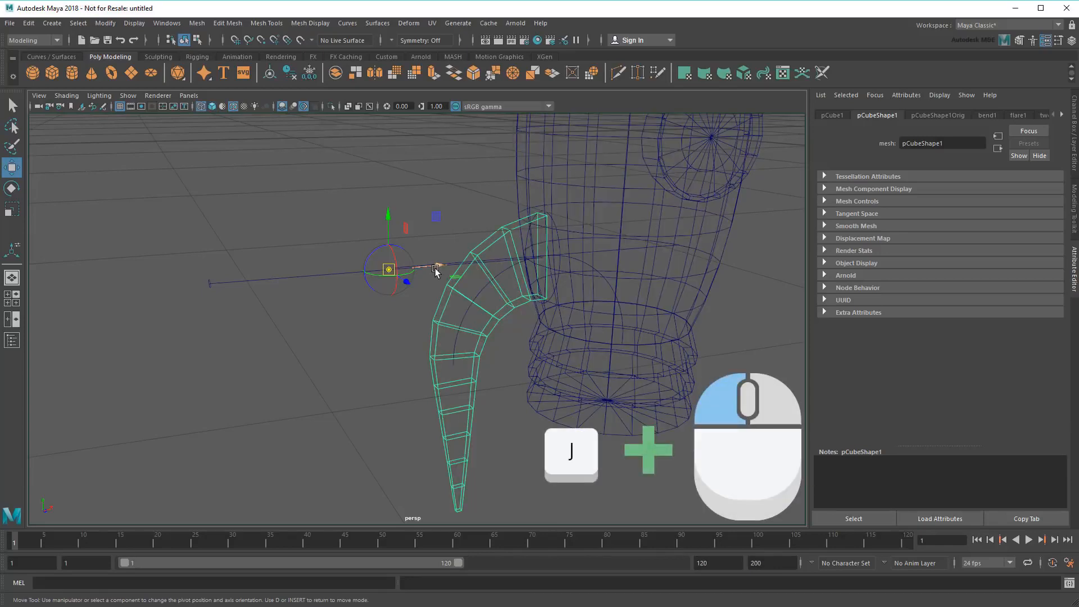
{"action": "left_click_drag", "start_coordinate": [436, 265], "coordinate": [638, 255]}
{"action": "left_click_drag", "start_coordinate": [704, 329], "coordinate": [559, 361], "text": "alt"}
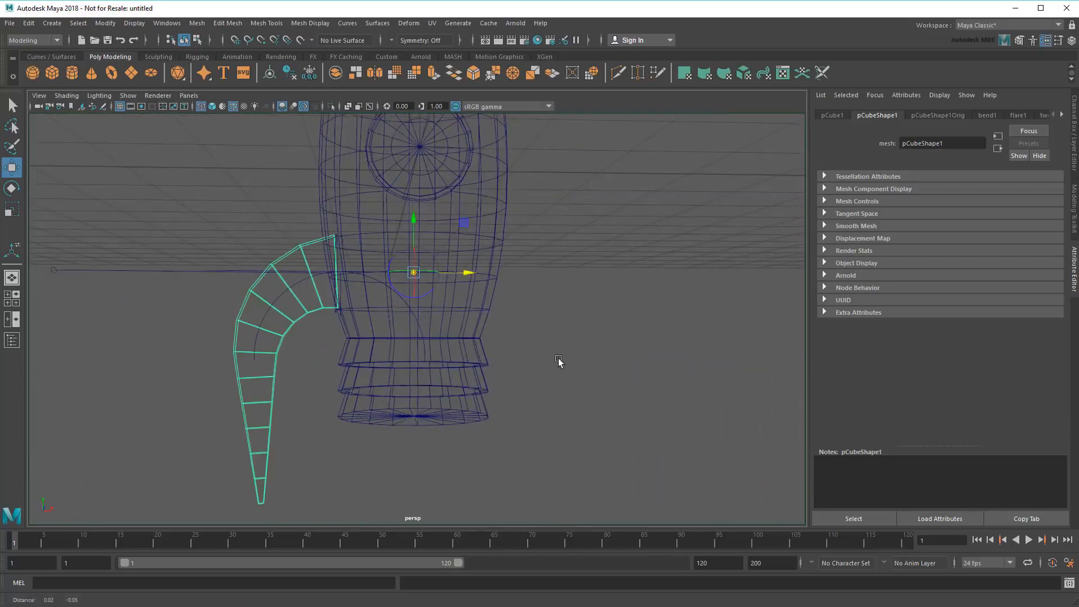
{"action": "right_click_drag", "start_coordinate": [559, 362], "coordinate": [561, 355], "text": "alt"}
{"action": "left_click_drag", "start_coordinate": [560, 355], "coordinate": [585, 376], "text": "alt"}
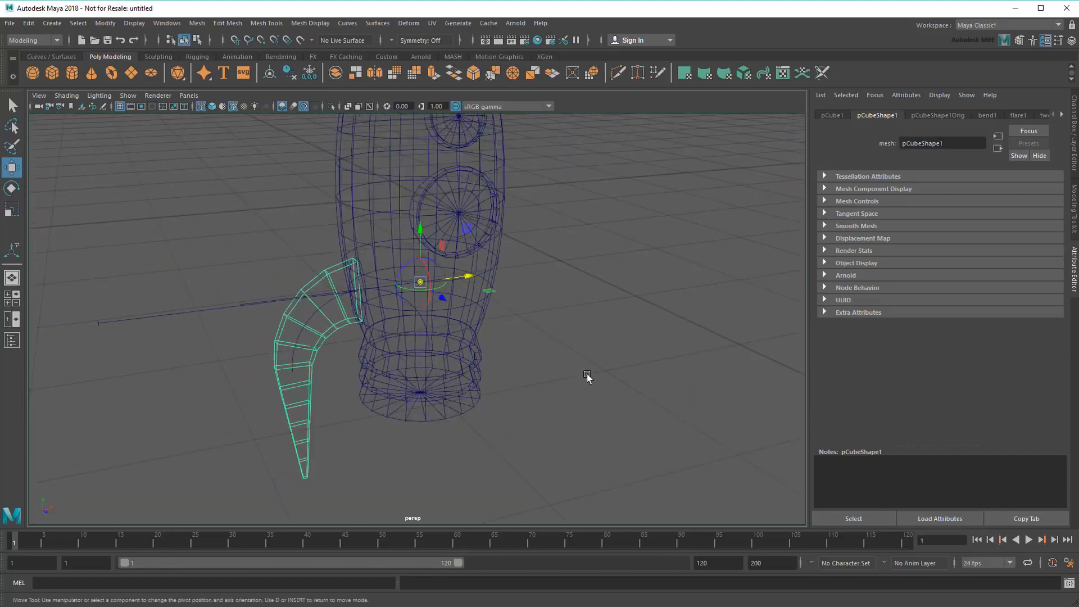
{"action": "key", "text": "d"}
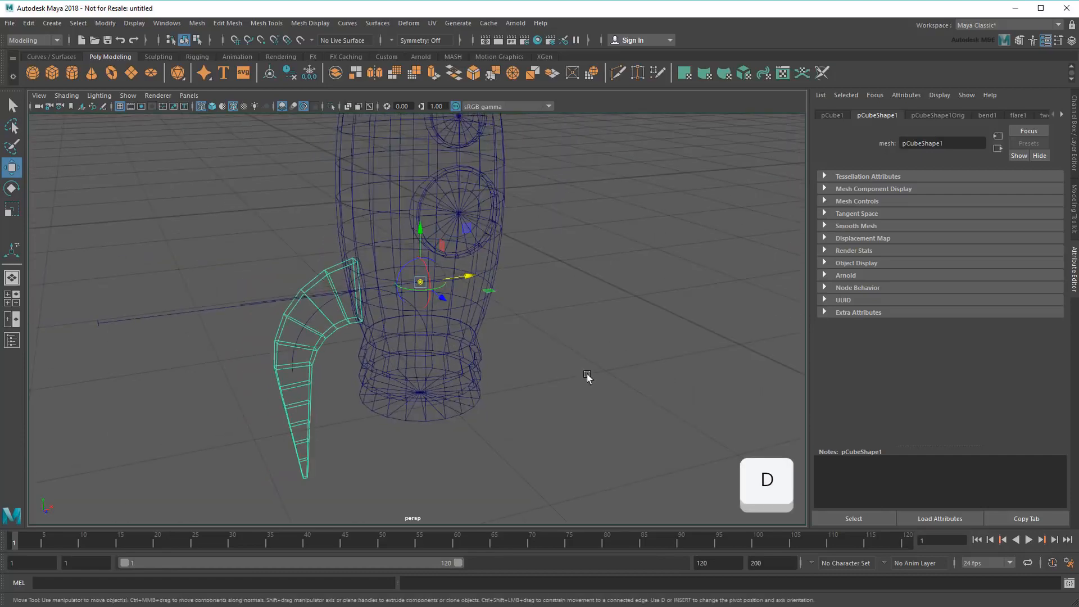
{"action": "key", "text": "5"}
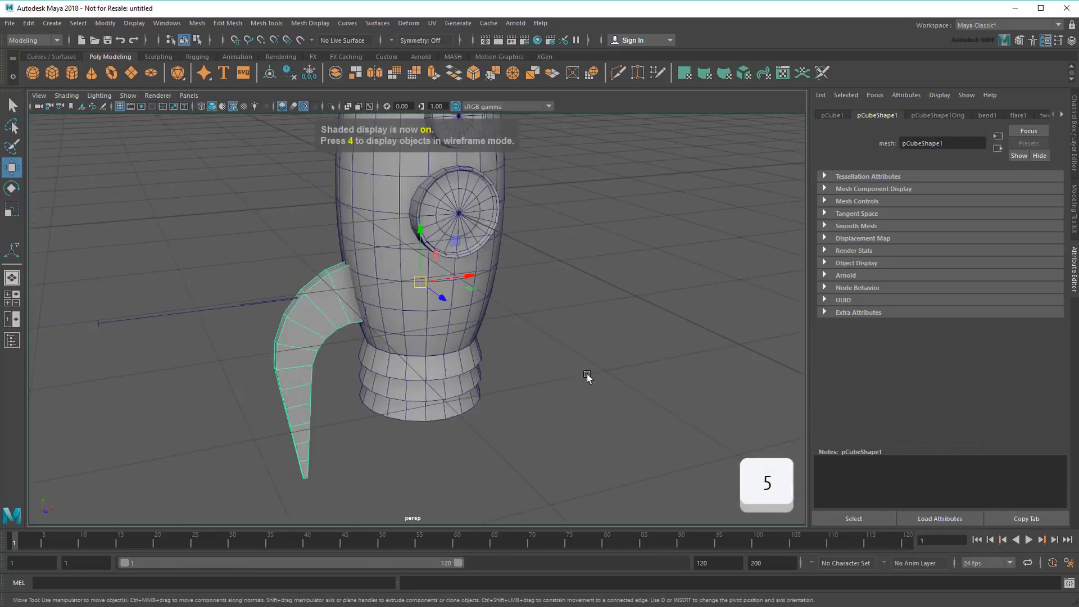
Step: Duplicate the fin around the rocket with Duplicate Special as 3 instances, each rotated 90 degrees about Y
{"action": "left_click", "coordinate": [28, 24]}
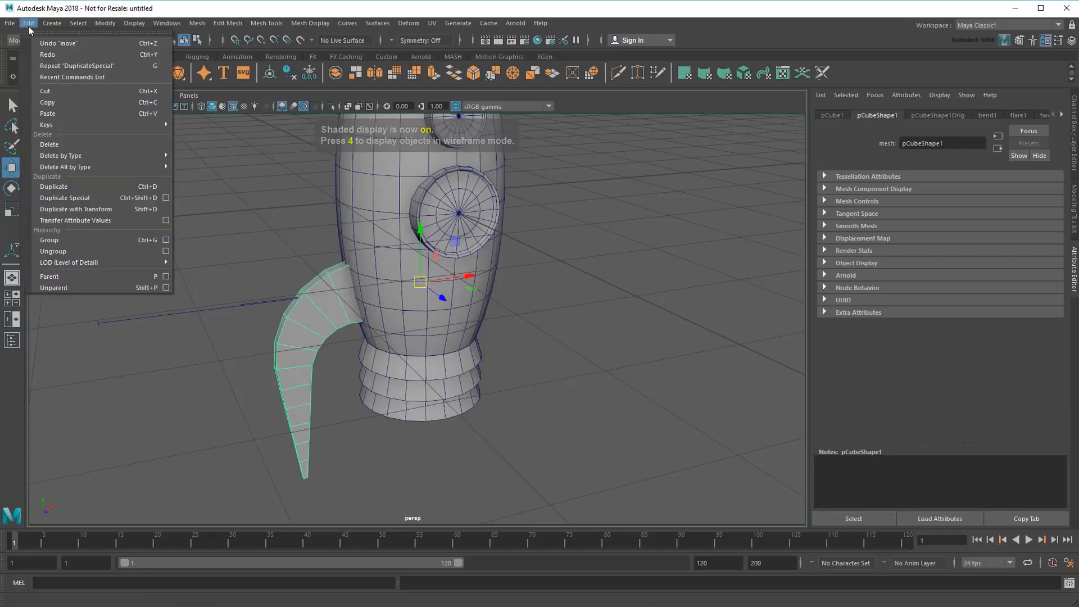
{"action": "left_click", "coordinate": [163, 198]}
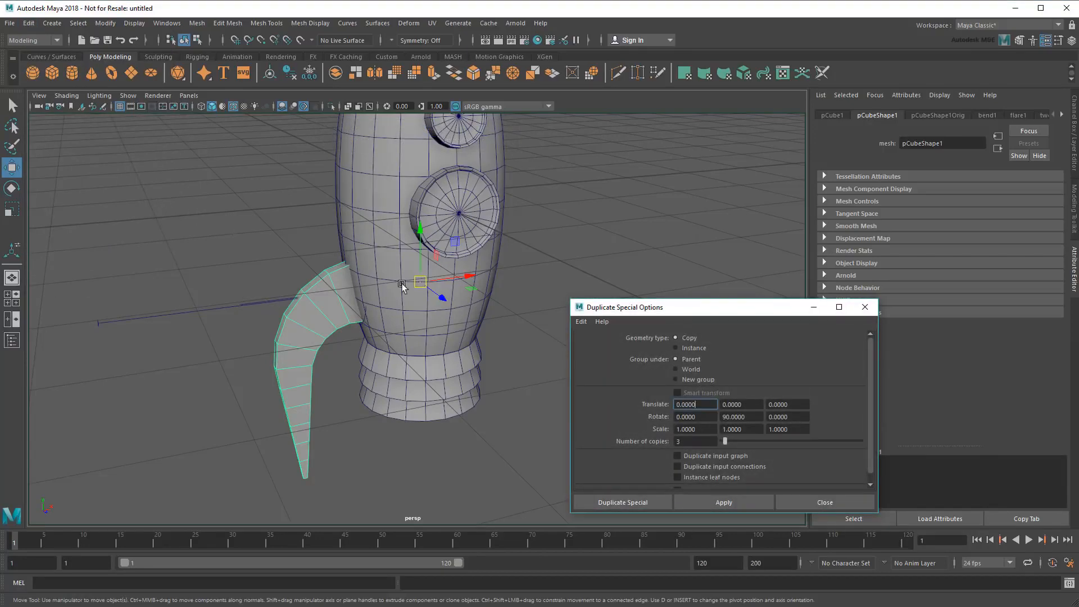
{"action": "left_click", "coordinate": [694, 349]}
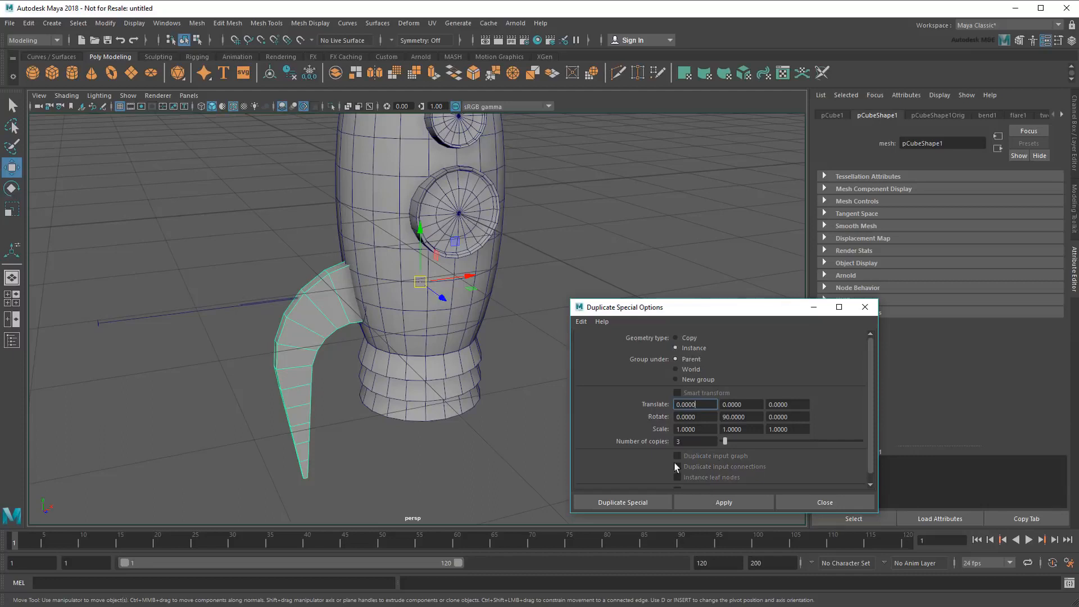
{"action": "left_click", "coordinate": [650, 503]}
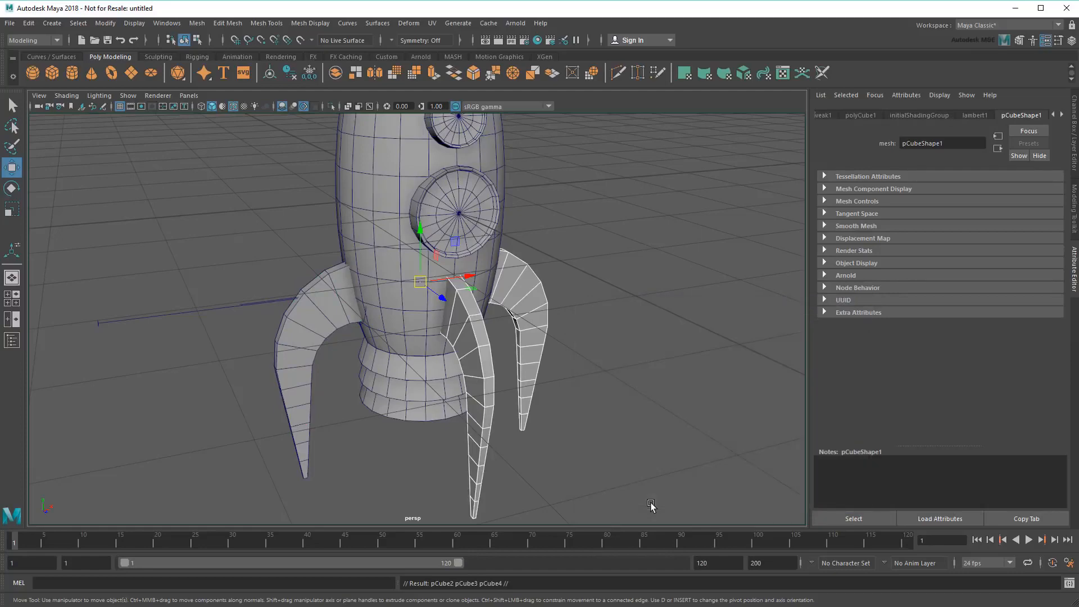
{"action": "left_click", "coordinate": [653, 422]}
{"action": "left_click_drag", "start_coordinate": [650, 407], "coordinate": [136, 399], "text": "alt"}
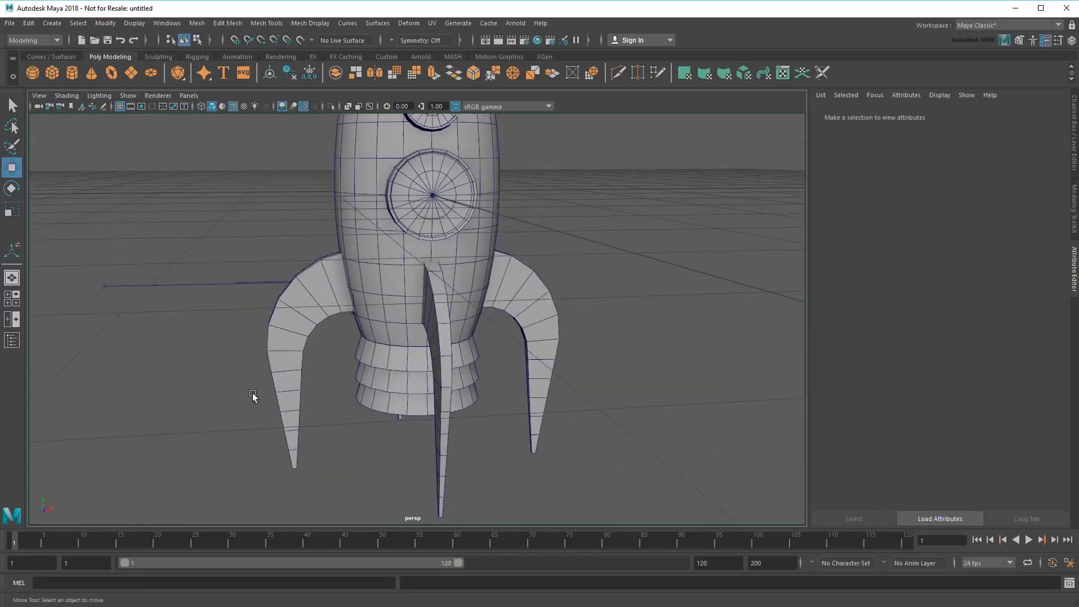
{"action": "scroll", "coordinate": [380, 384], "scroll_direction": "down", "scroll_amount": 4}
{"action": "middle_click_drag", "start_coordinate": [381, 384], "coordinate": [370, 399], "text": "alt"}
{"action": "left_click_drag", "start_coordinate": [371, 399], "coordinate": [375, 422], "text": "alt"}
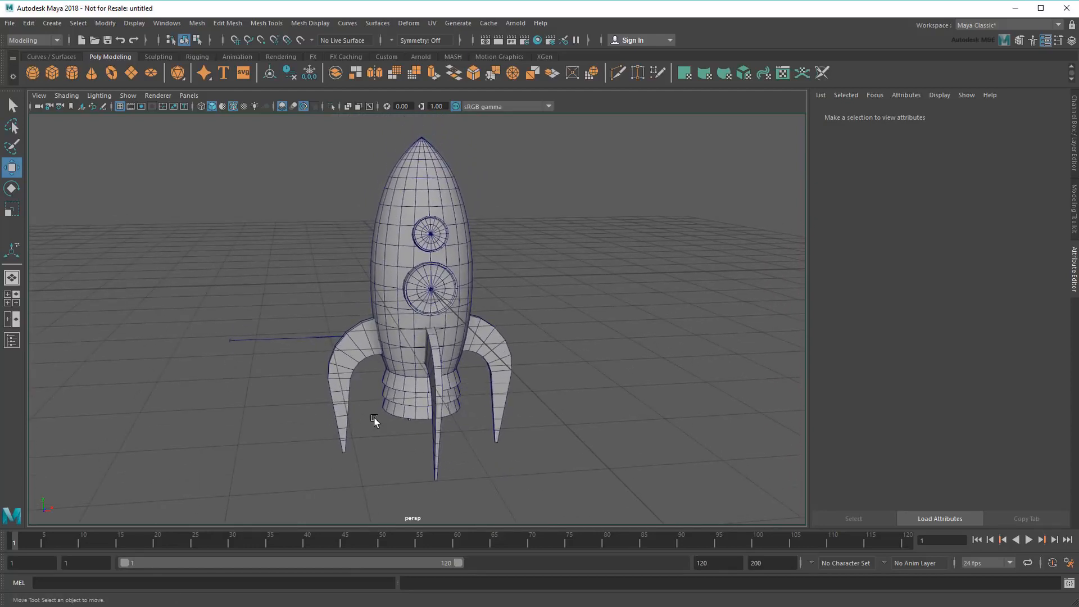
Step: Adjust the original fin's flare deformer to Start Flare X 1.546 and Start Flare Z 1.649
{"action": "left_click", "coordinate": [346, 382]}
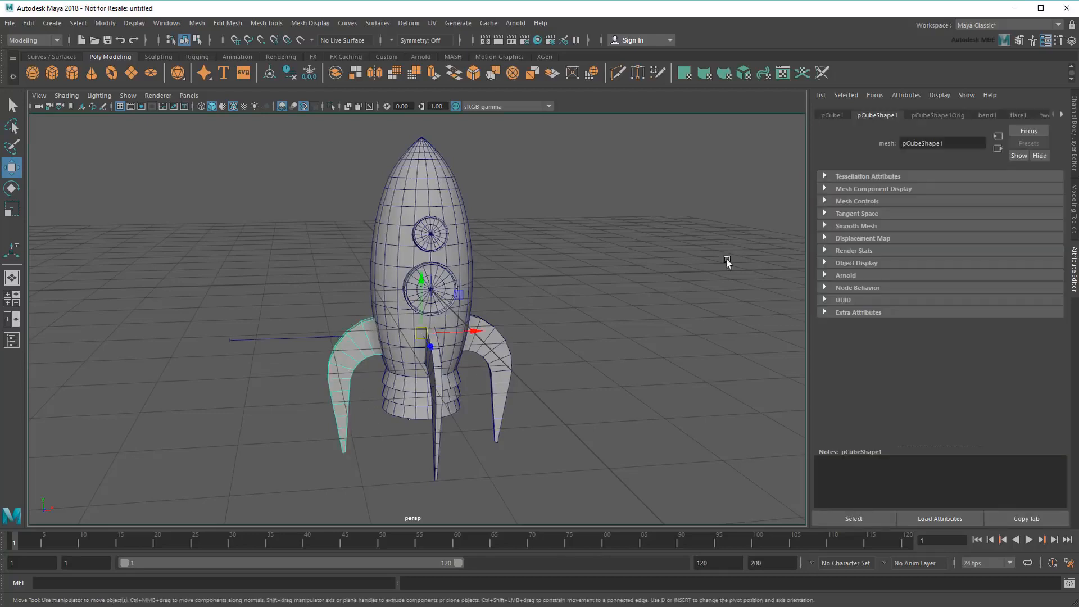
{"action": "left_click", "coordinate": [988, 115]}
{"action": "mouse_move", "coordinate": [974, 189]}
{"action": "left_mouse_down"}
{"action": "mouse_move", "coordinate": [994, 192]}
{"action": "mouse_move", "coordinate": [972, 197]}
{"action": "left_mouse_up"}
{"action": "left_click", "coordinate": [998, 149]}
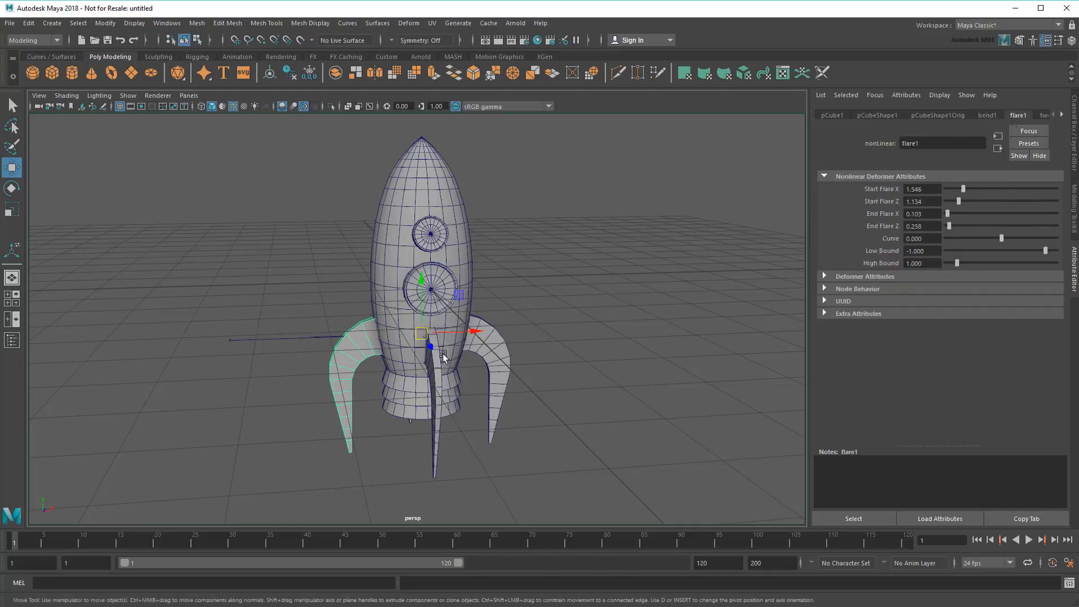
{"action": "left_click_drag", "start_coordinate": [428, 348], "coordinate": [526, 355], "text": "alt"}
{"action": "mouse_move", "coordinate": [965, 202]}
{"action": "left_mouse_down"}
{"action": "mouse_move", "coordinate": [976, 201]}
{"action": "mouse_move", "coordinate": [964, 211]}
{"action": "left_mouse_up"}
{"action": "left_click_drag", "start_coordinate": [656, 397], "coordinate": [596, 400], "text": "alt"}
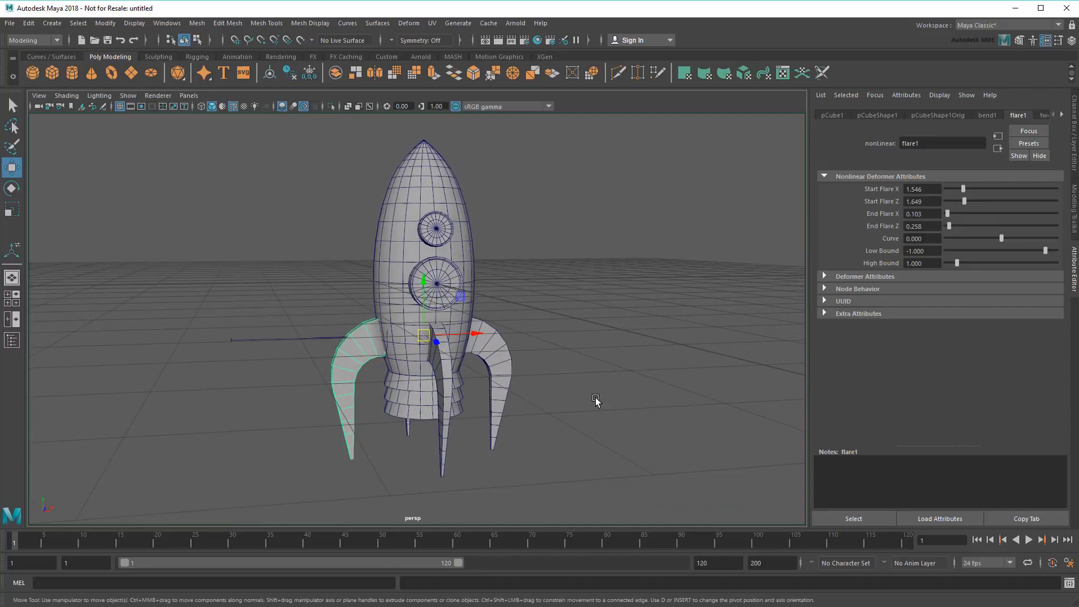
Step: Select the four fins together with the rocket body and windows, and merge them with a Boolean Union
{"action": "key", "text": "q"}
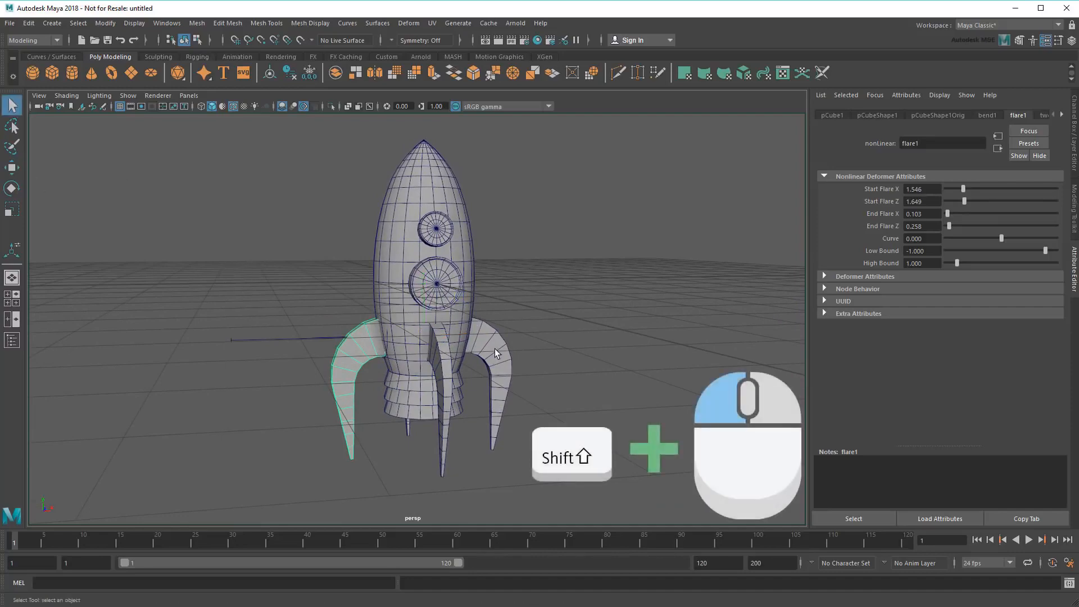
{"action": "left_click", "coordinate": [410, 326], "text": "shift"}
{"action": "left_click", "coordinate": [449, 368], "text": "shift"}
{"action": "left_click_drag", "start_coordinate": [449, 370], "coordinate": [427, 393], "text": "alt"}
{"action": "left_click", "coordinate": [197, 23]}
{"action": "mouse_move", "coordinate": [292, 50]}
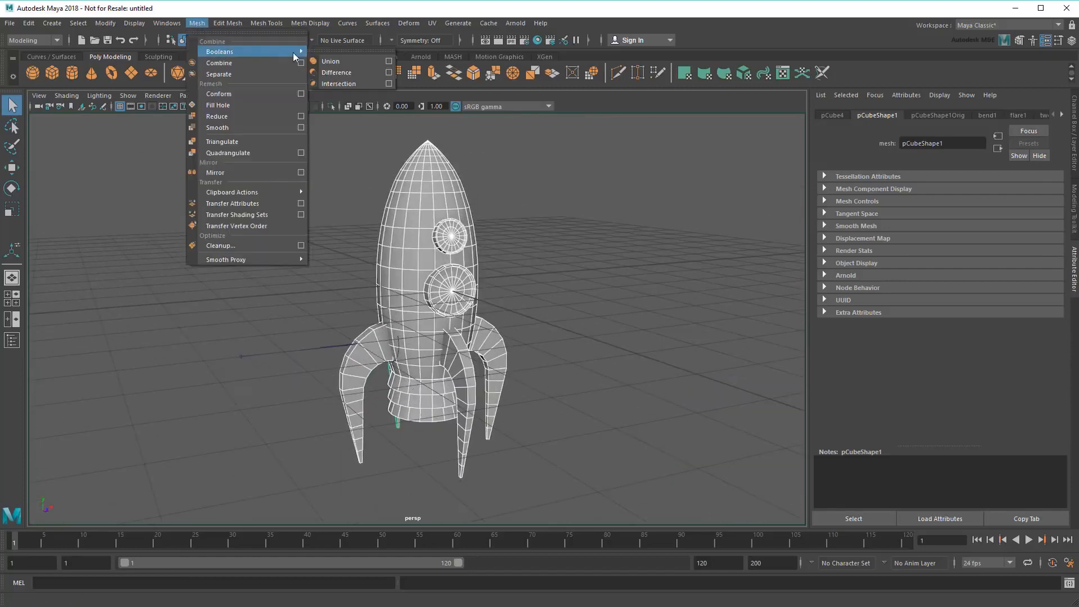
{"action": "left_click", "coordinate": [343, 58]}
Step: Deselect the rocket, hide the viewport grid and collapse the Attribute Editor for an unobstructed front view
{"action": "left_click", "coordinate": [556, 393]}
{"action": "left_click_drag", "start_coordinate": [557, 393], "coordinate": [580, 393], "text": "alt"}
{"action": "left_click", "coordinate": [120, 107]}
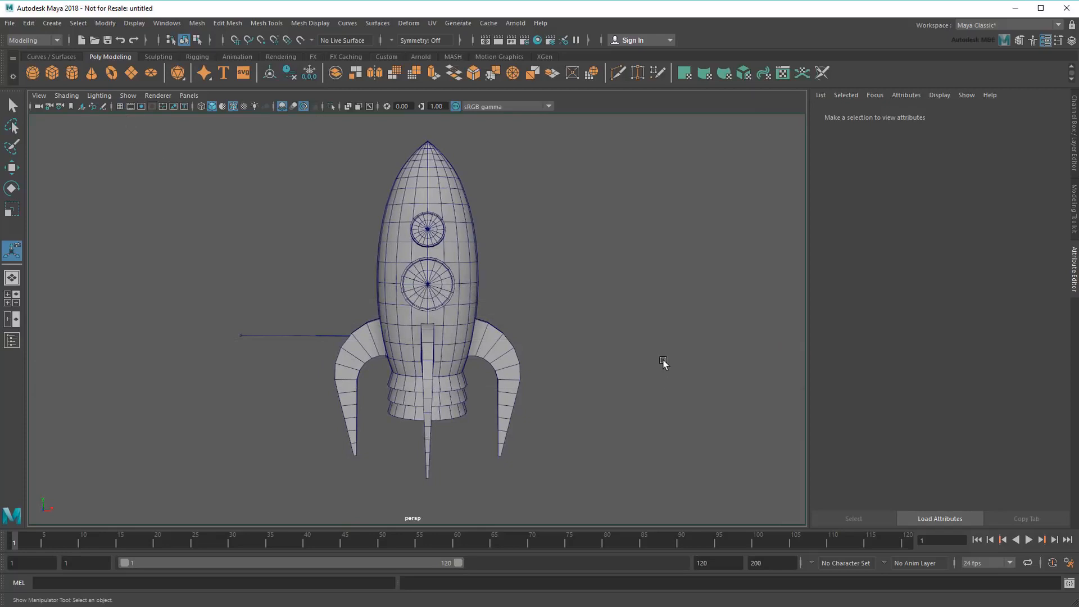
{"action": "key", "text": "f"}
{"action": "left_click", "coordinate": [1072, 284]}
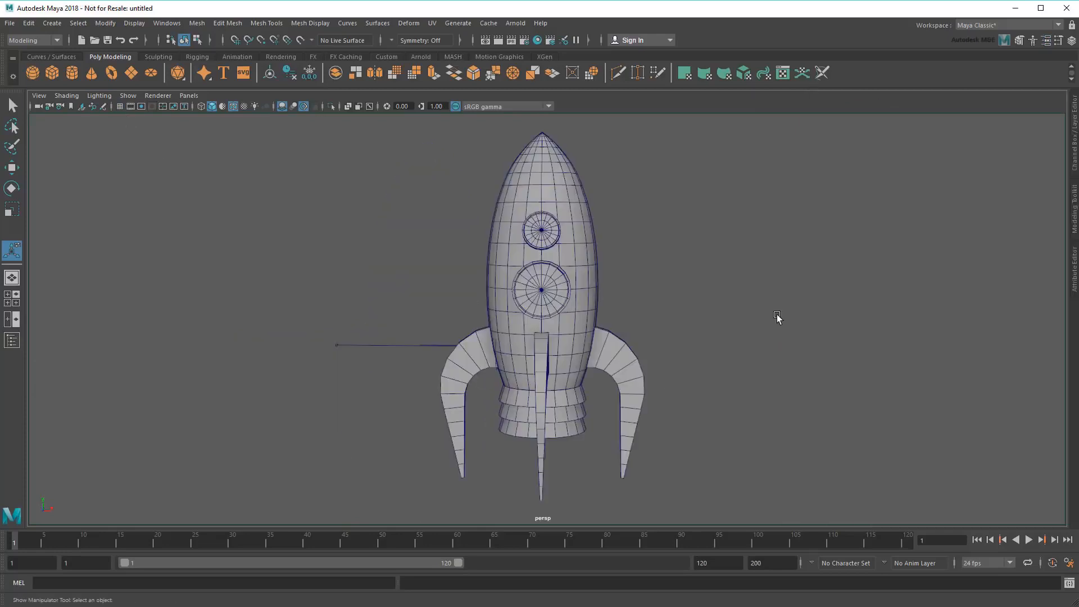